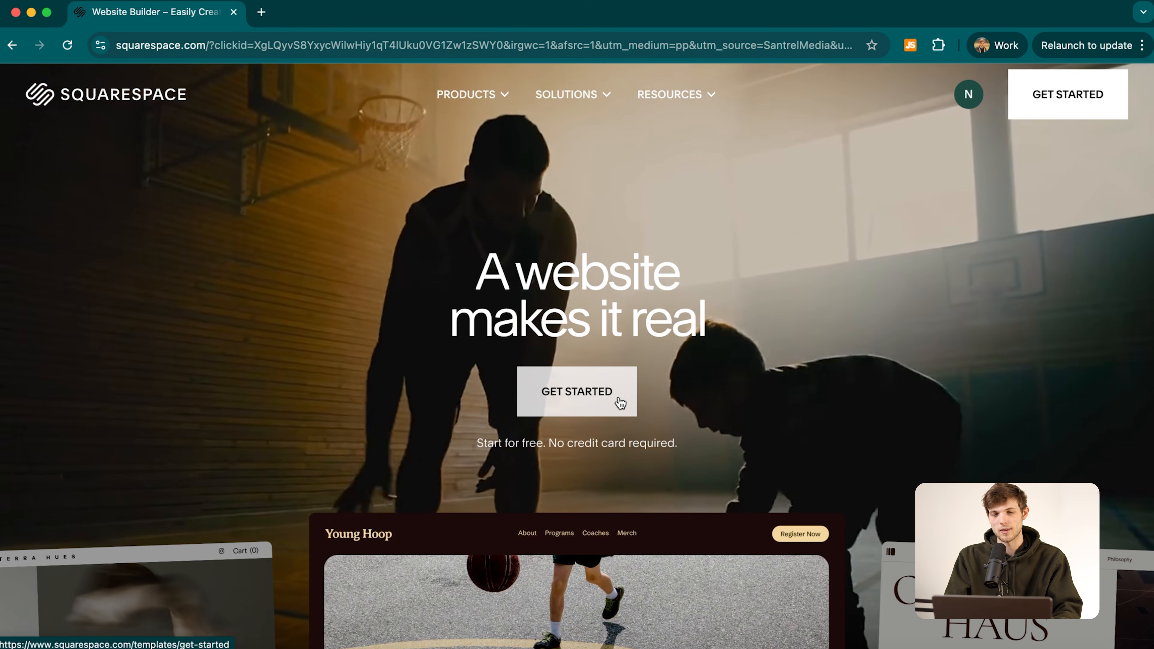
Start a new website and choose 'I'm just browsing' to reach the popular template gallery.
left_click(611, 399)
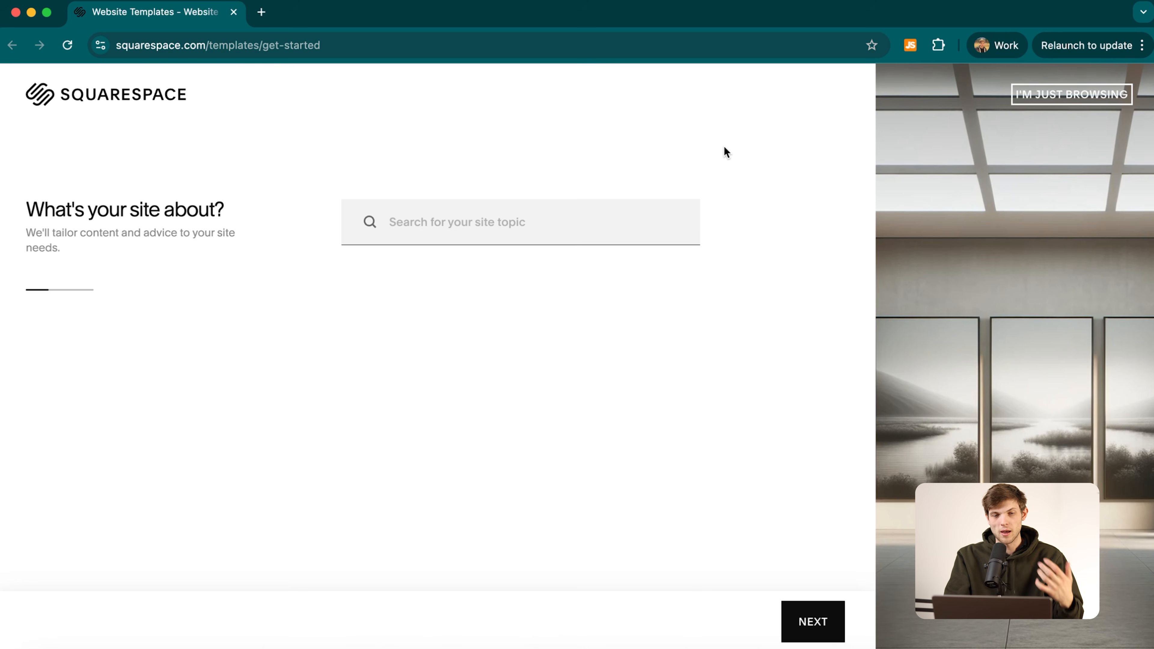
left_click(521, 223)
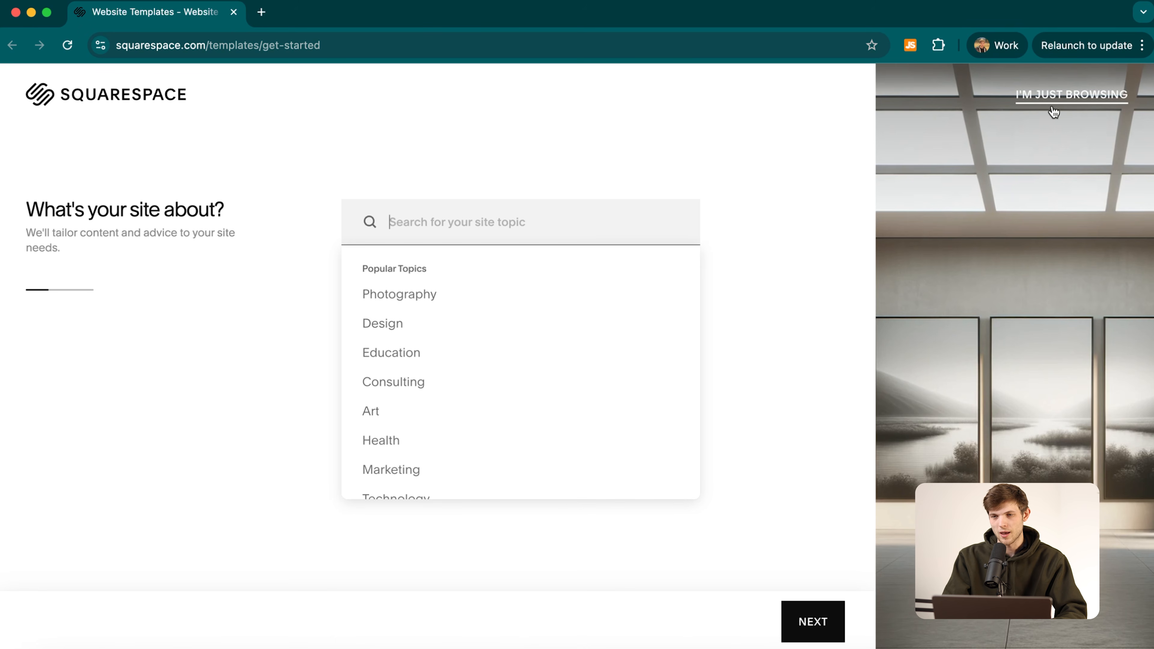
left_click(1100, 97)
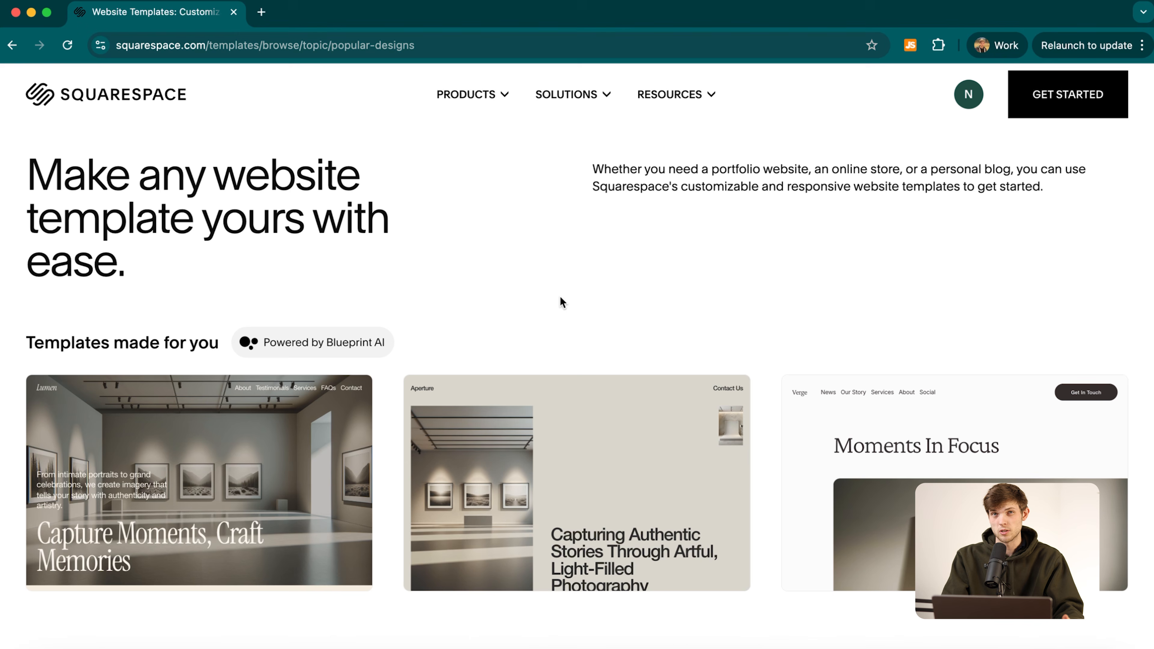
scroll(407, 369, "down", 10)
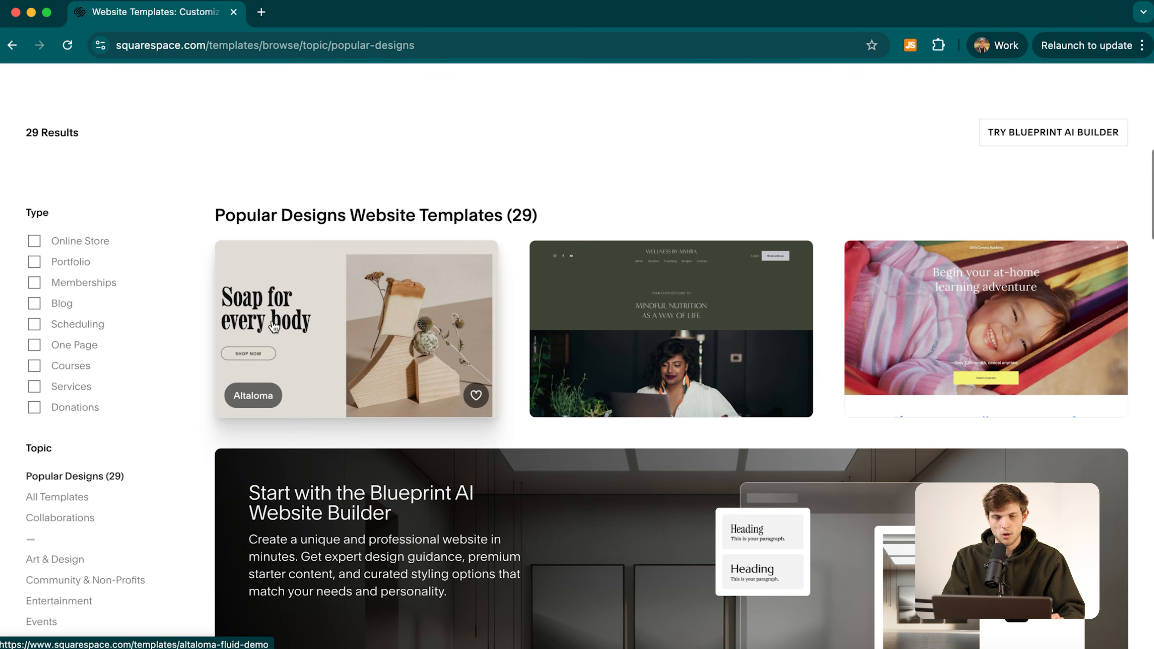
scroll(393, 339, "down", 10)
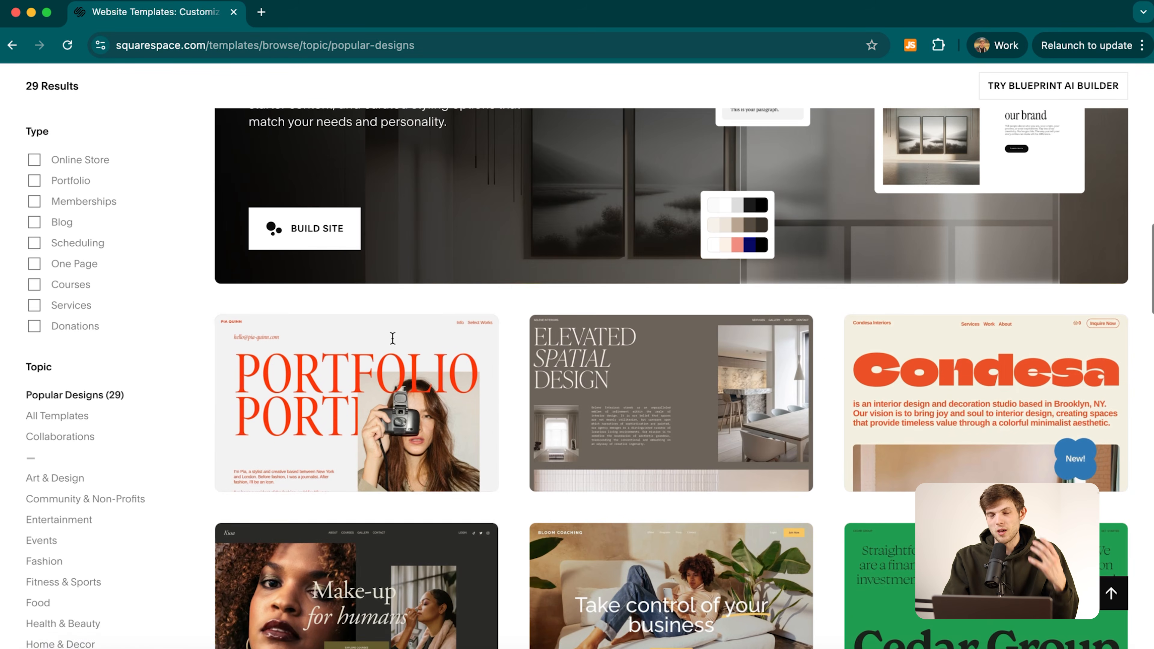
scroll(392, 338, "down", 4)
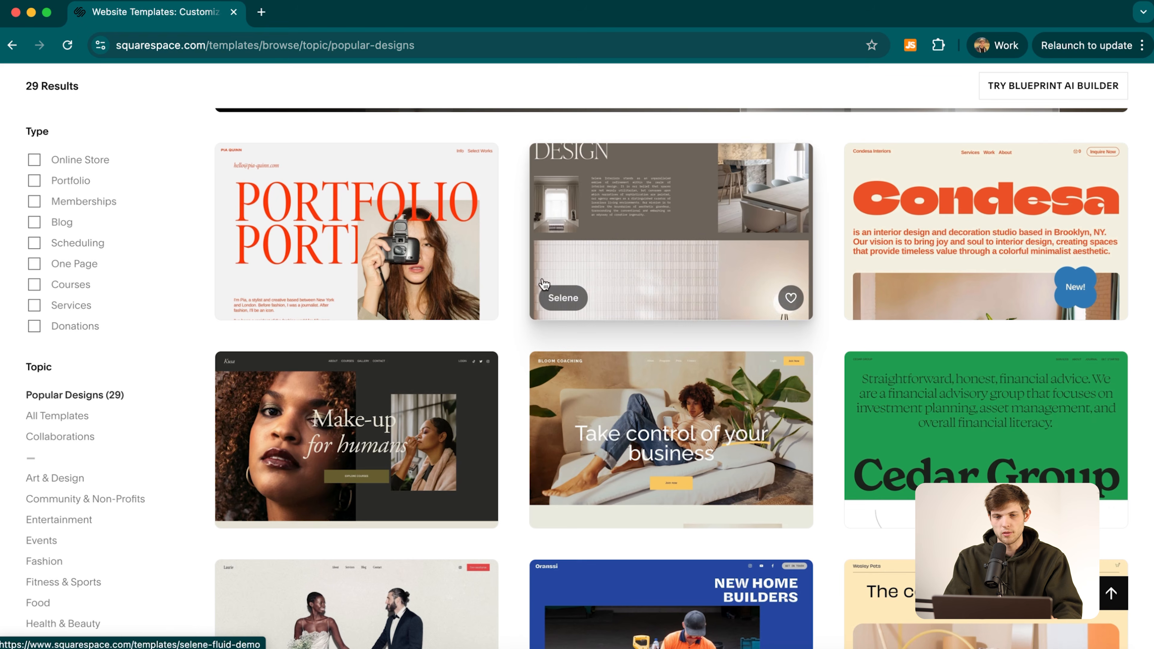
scroll(505, 320, "down", 6)
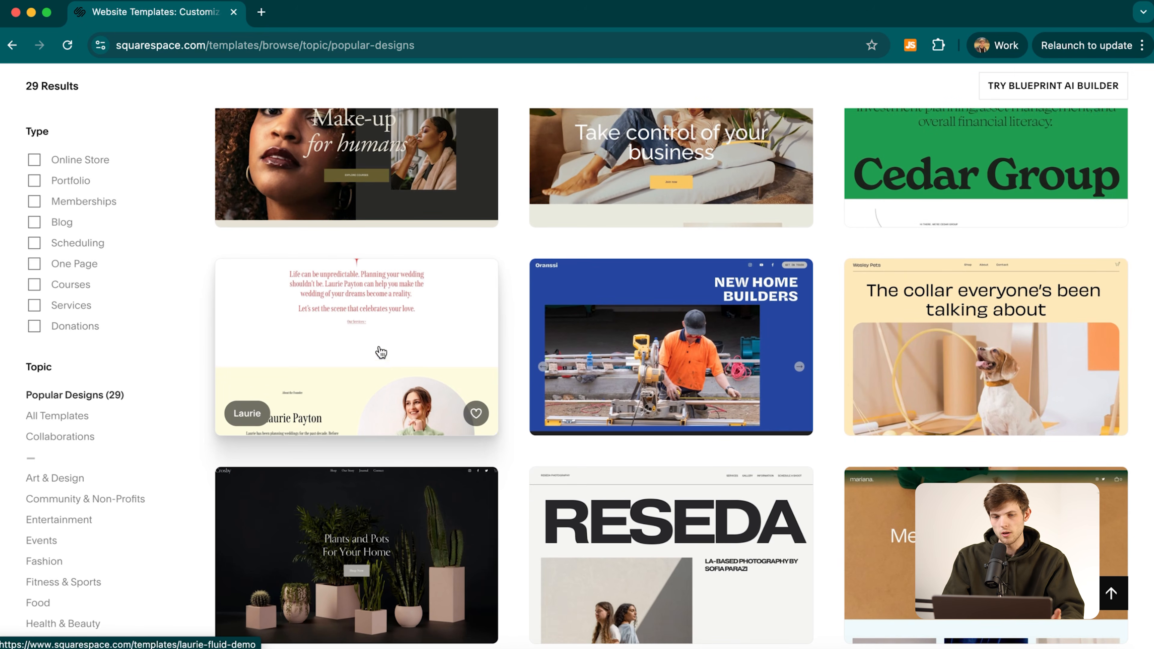
scroll(503, 350, "down", 3)
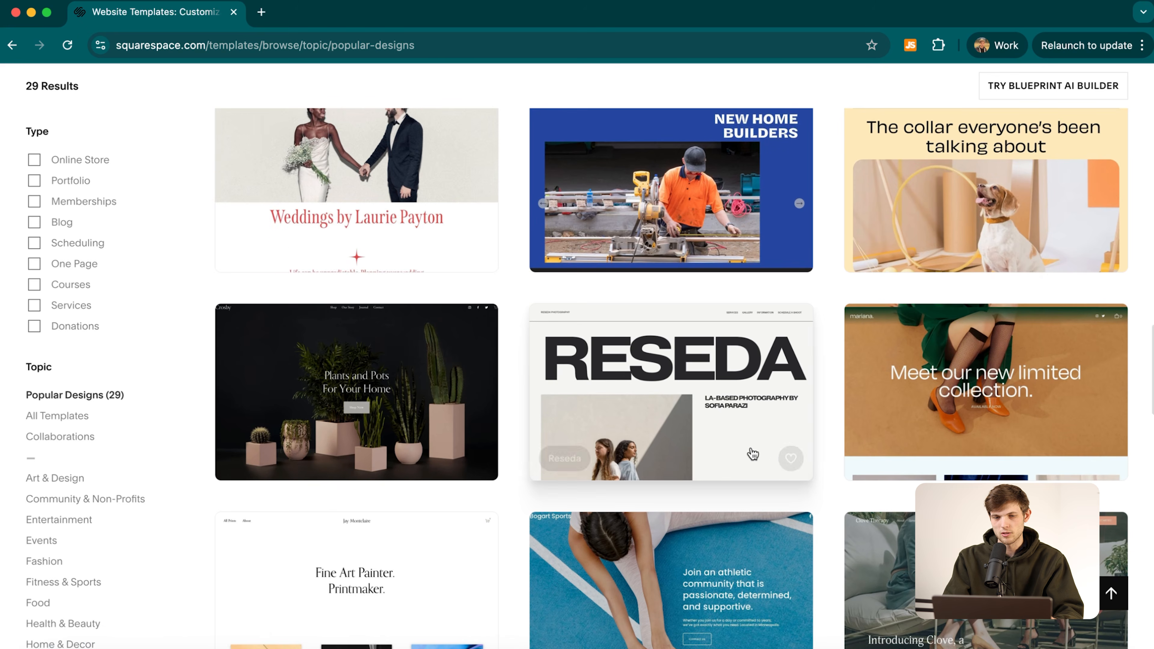
scroll(502, 349, "down", 3)
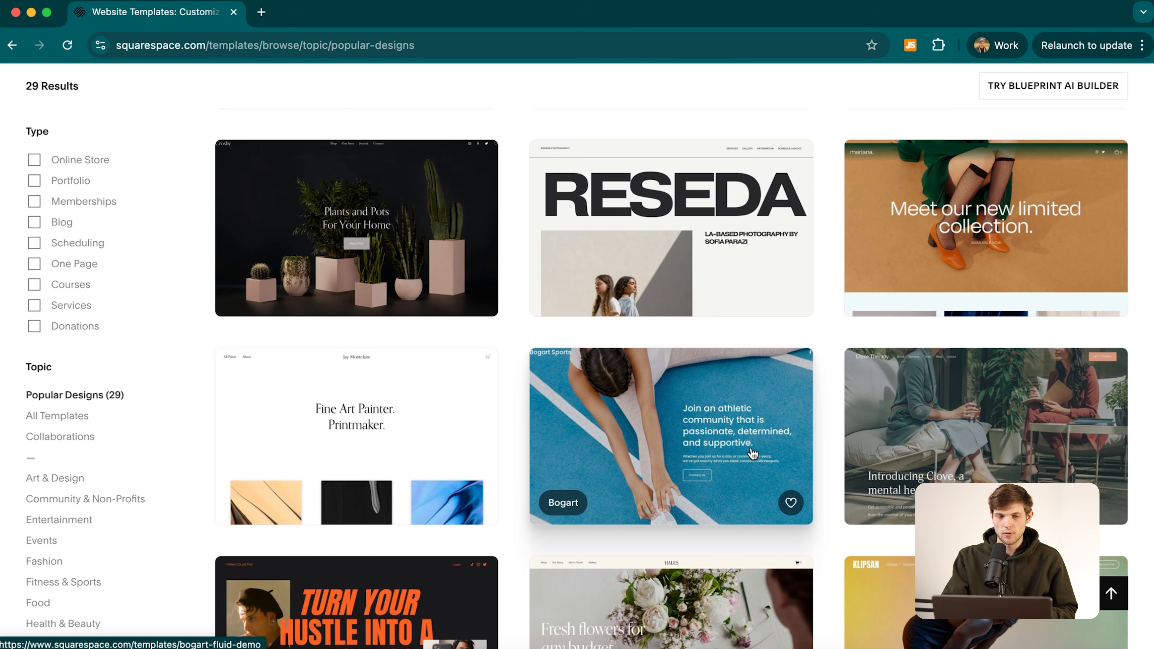
scroll(90, 500, "down", 5)
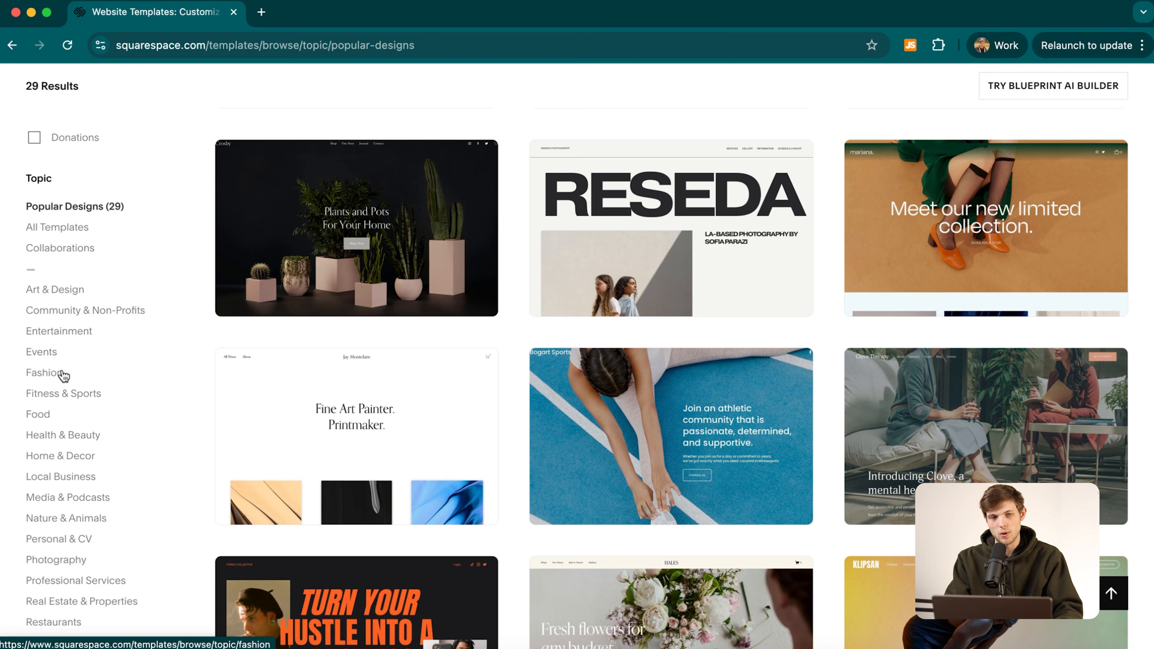
scroll(409, 386, "up", 7)
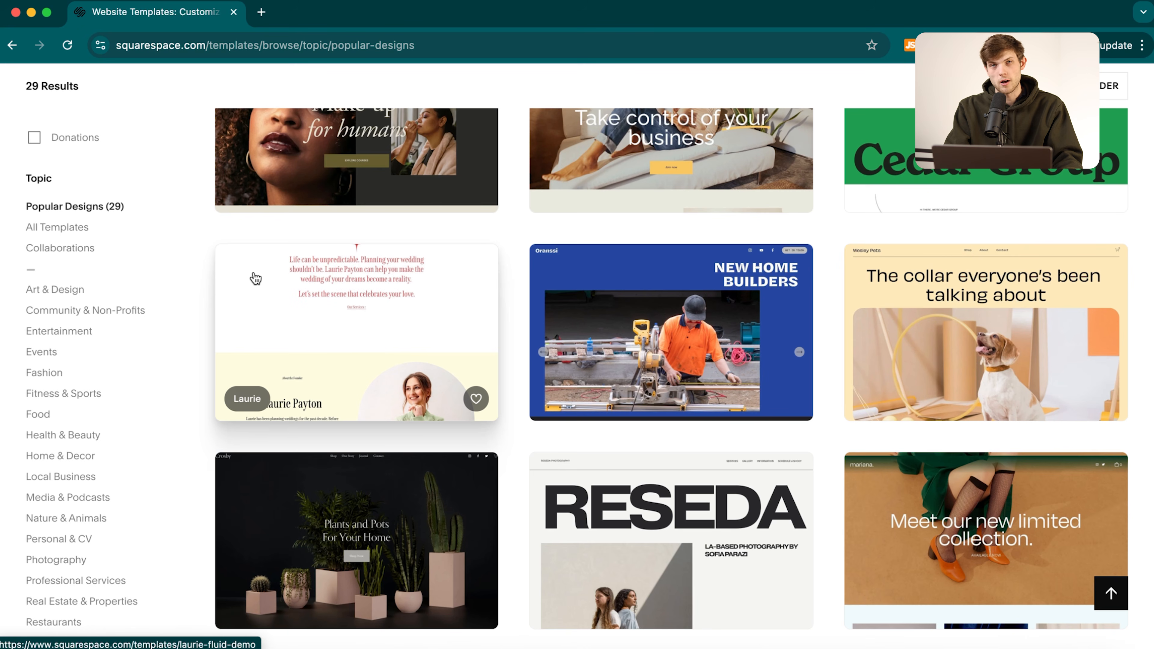
Preview the Laurie wedding template and scroll through its design.
left_click(337, 333)
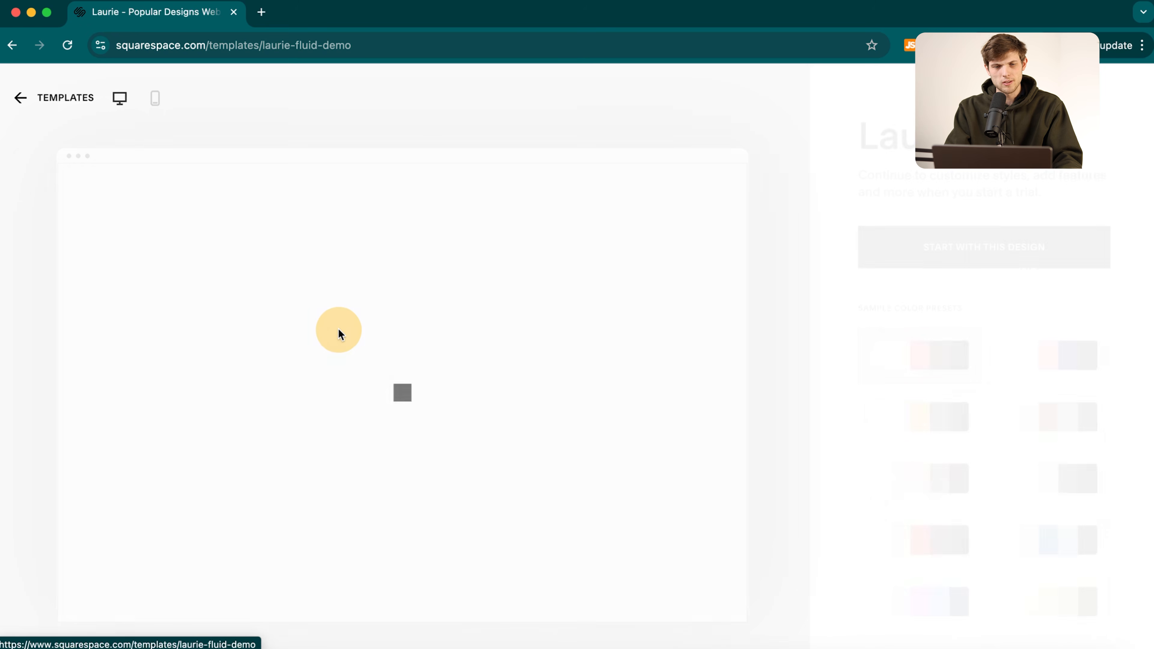
scroll(455, 386, "down", 2)
scroll(456, 380, "up", 2)
scroll(582, 449, "down", 10)
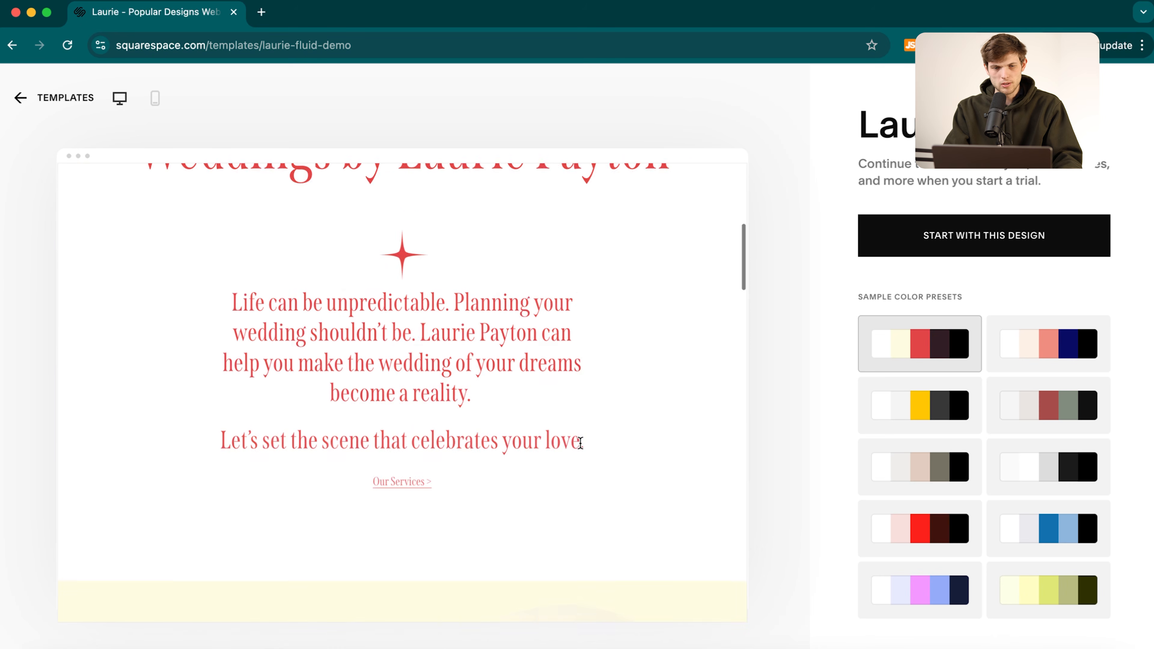
scroll(582, 448, "down", 10)
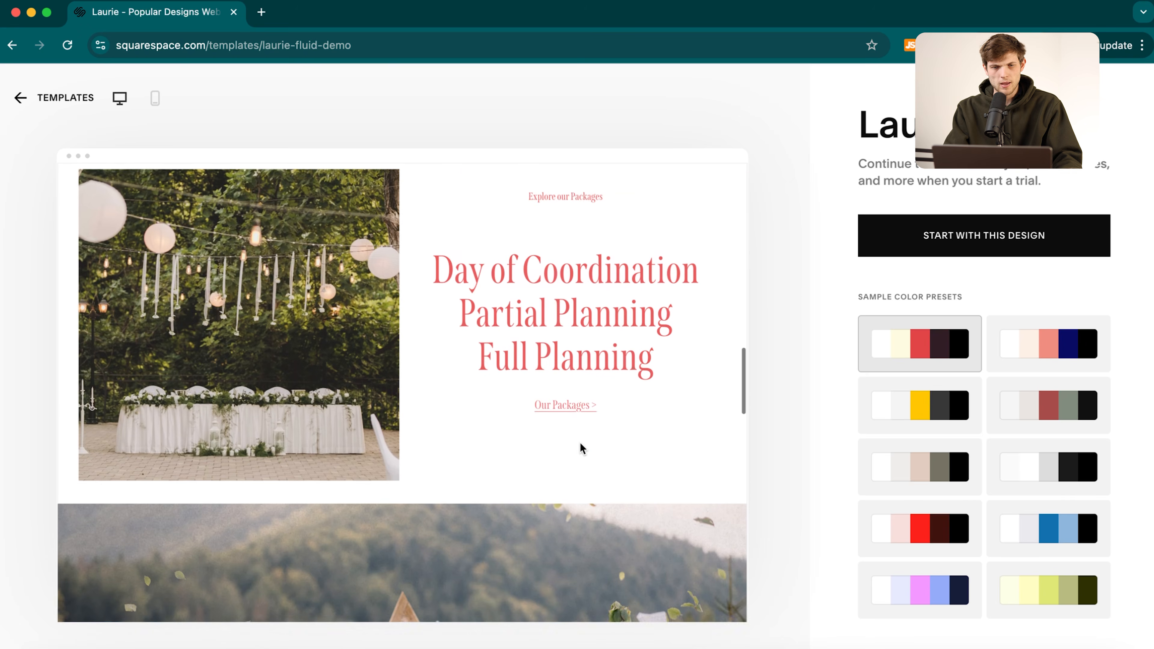
scroll(581, 449, "up", 15)
scroll(582, 449, "up", 5)
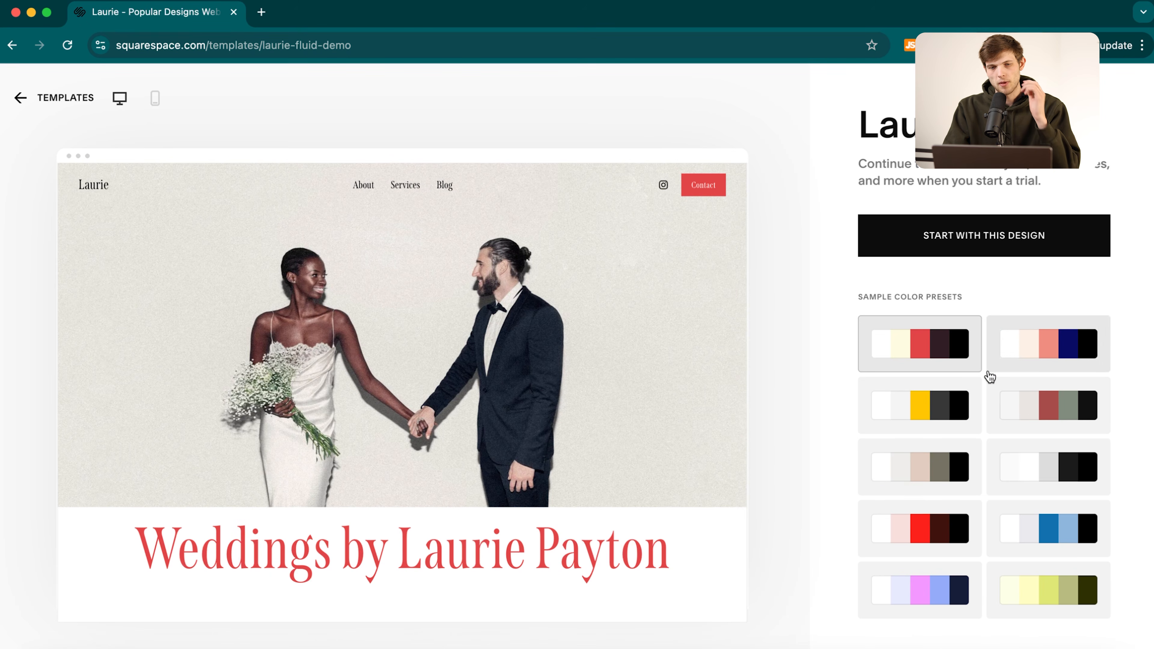
Apply the black-and-grey colour preset and start a new site from the Laurie design.
left_click(938, 404)
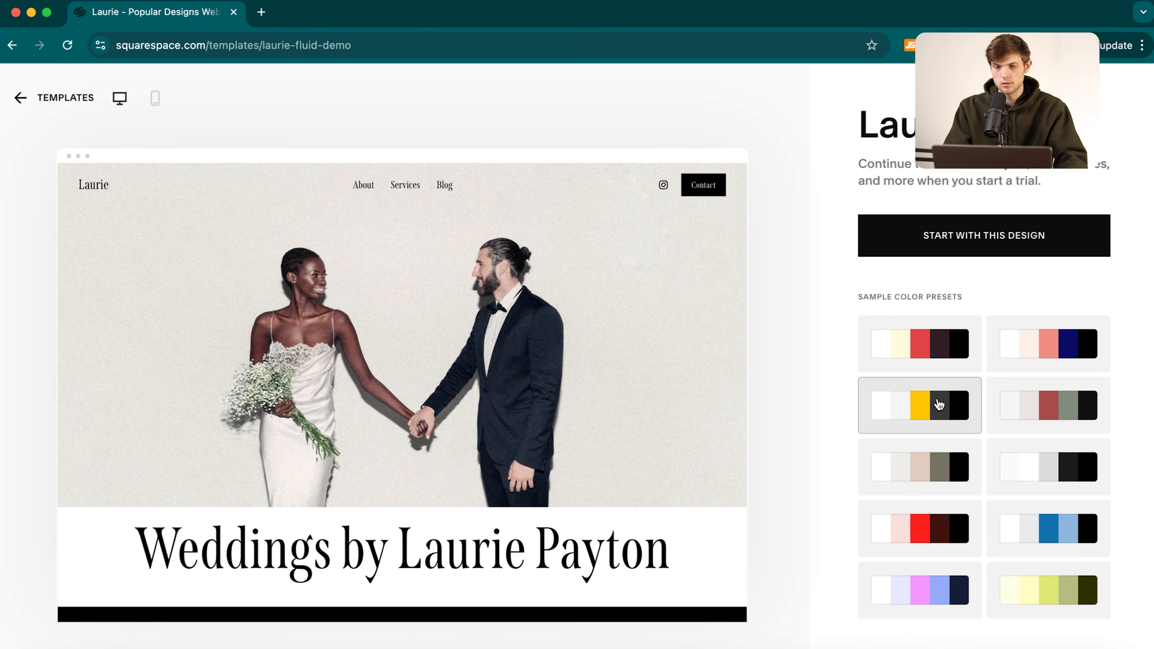
left_click(1058, 482)
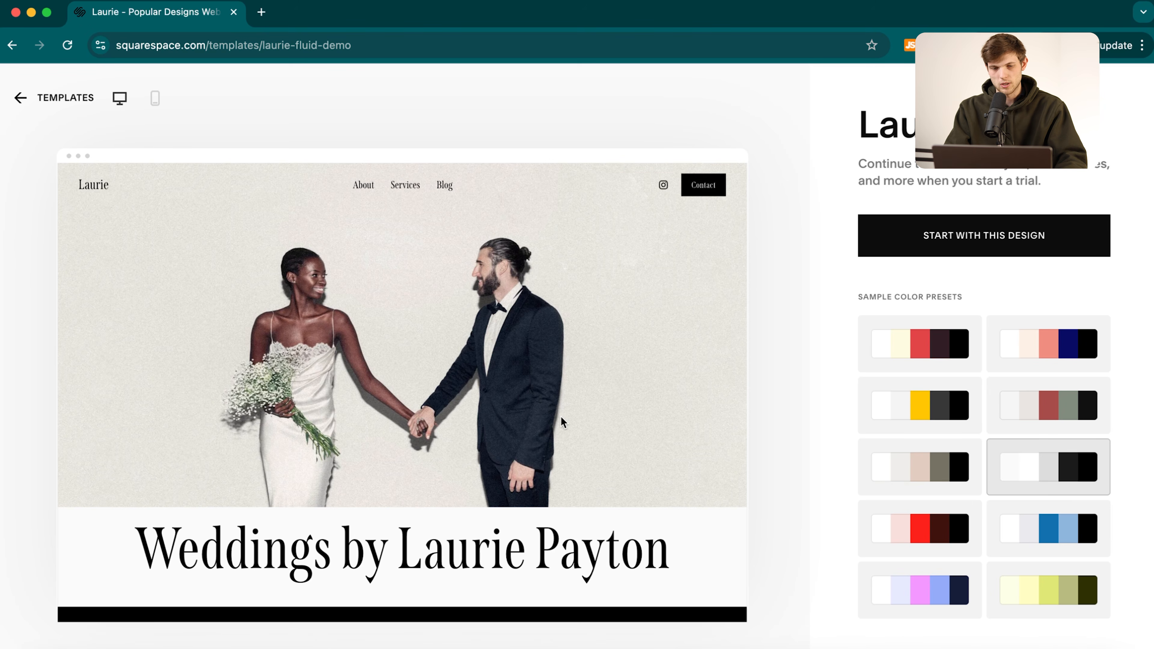
scroll(562, 420, "down", 10)
scroll(562, 420, "down", 1)
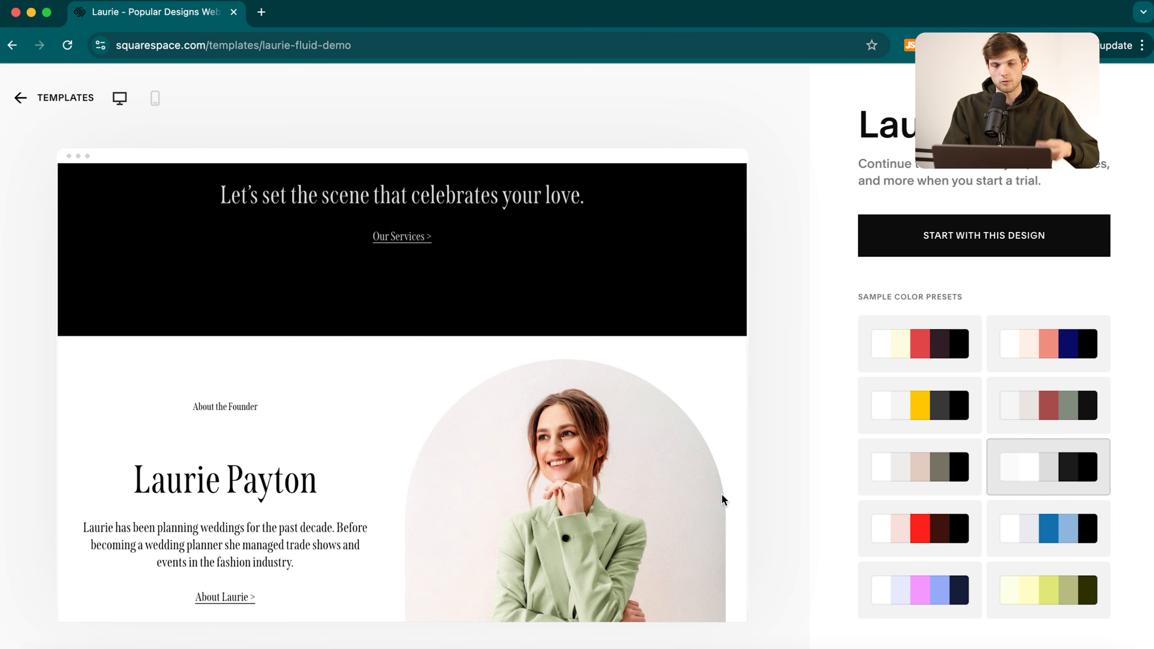
scroll(498, 413, "up", 15)
left_click(956, 239)
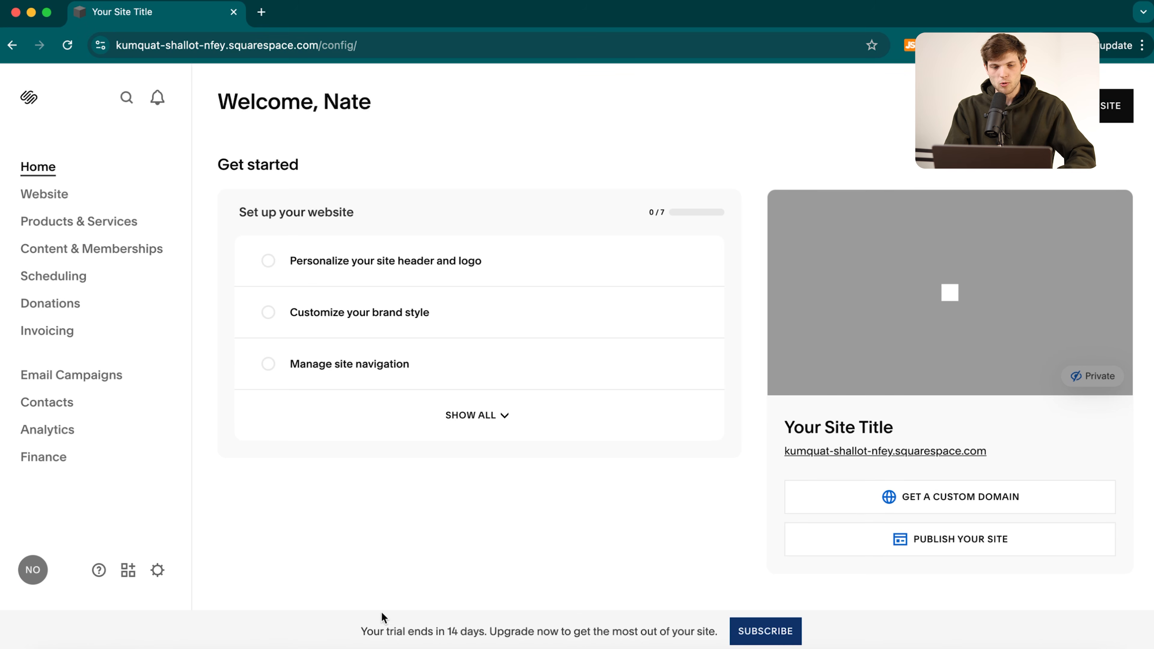
Highlight the trial-ending notice, then view the Laurie Home page preview in the Website section.
left_click_drag(354, 634, 672, 630)
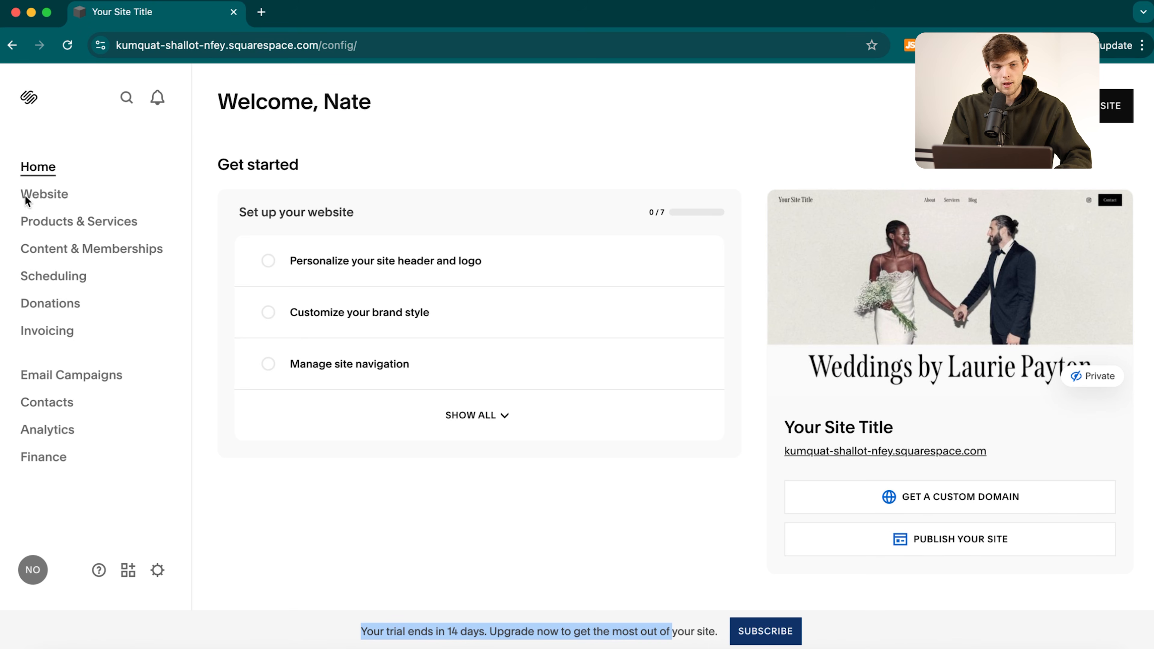
key("ctrl+s")
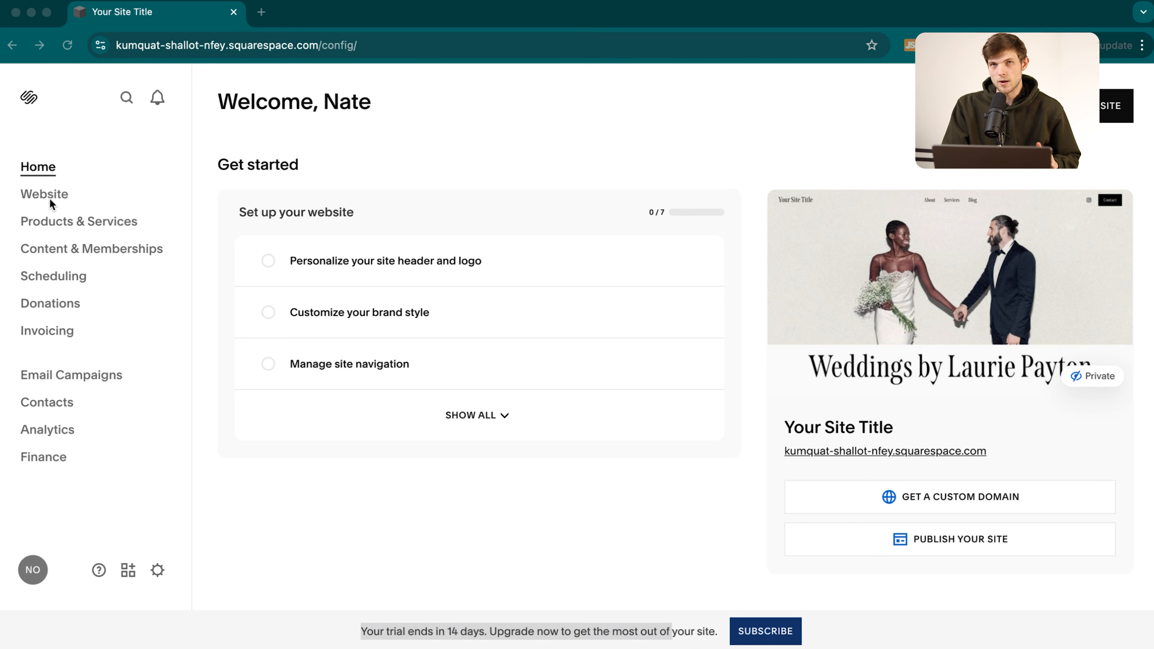
left_click(41, 193)
scroll(613, 381, "down", 10)
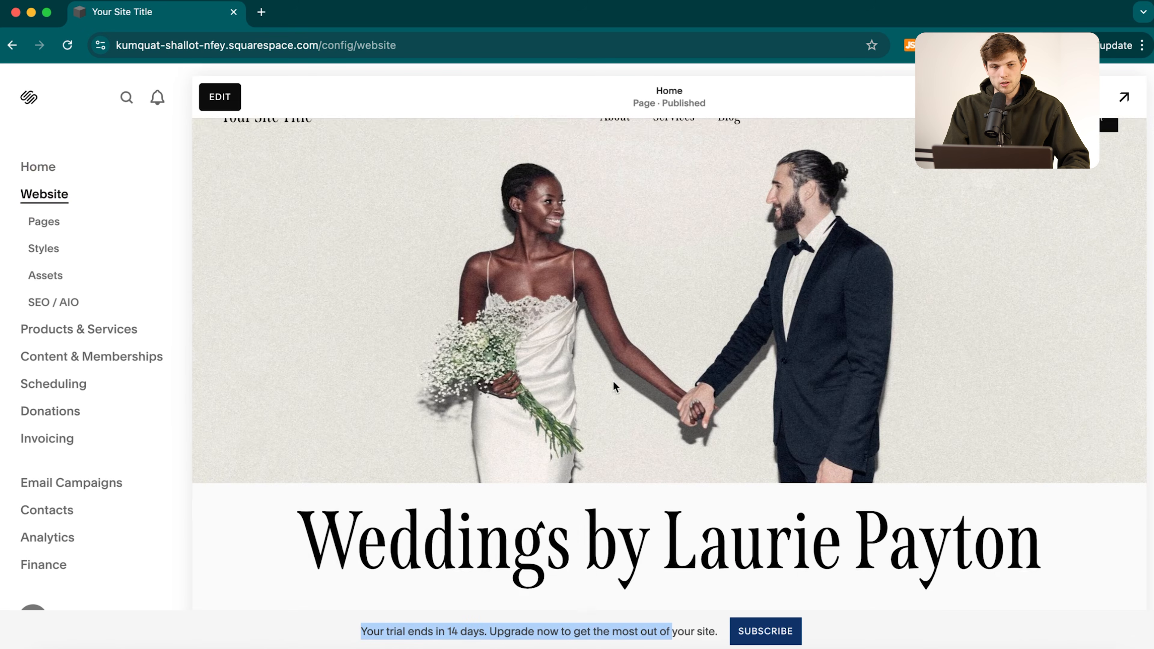
scroll(612, 384, "up", 10)
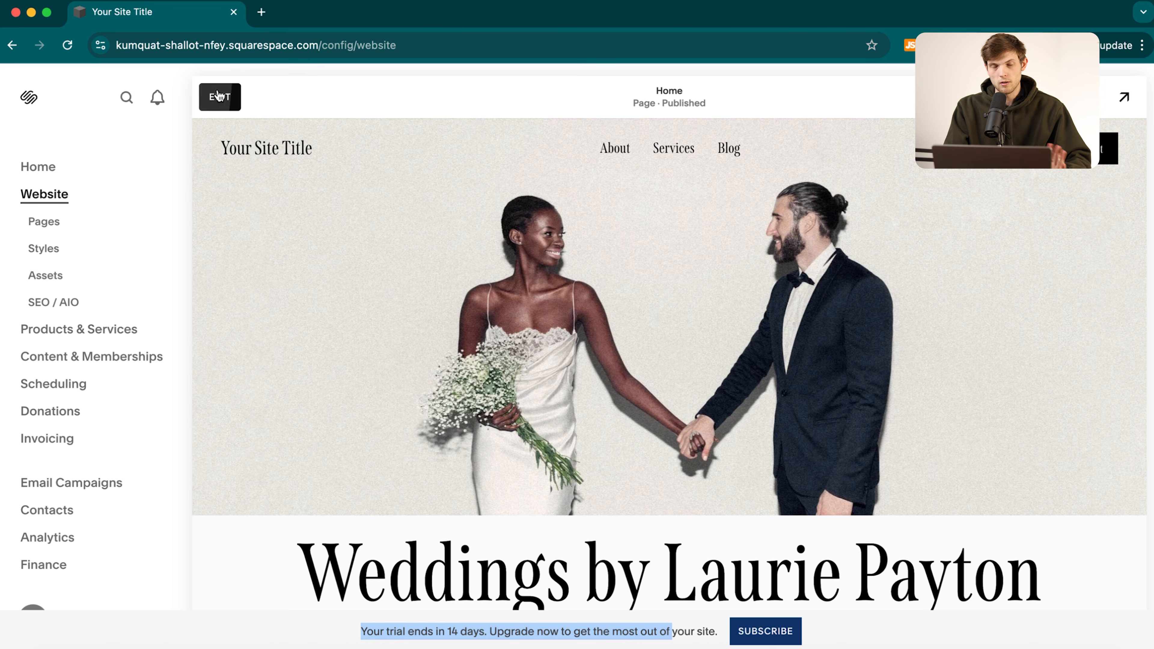
Go through Products & Services and Content & Memberships to launch Scheduling in a new tab.
left_click(54, 331)
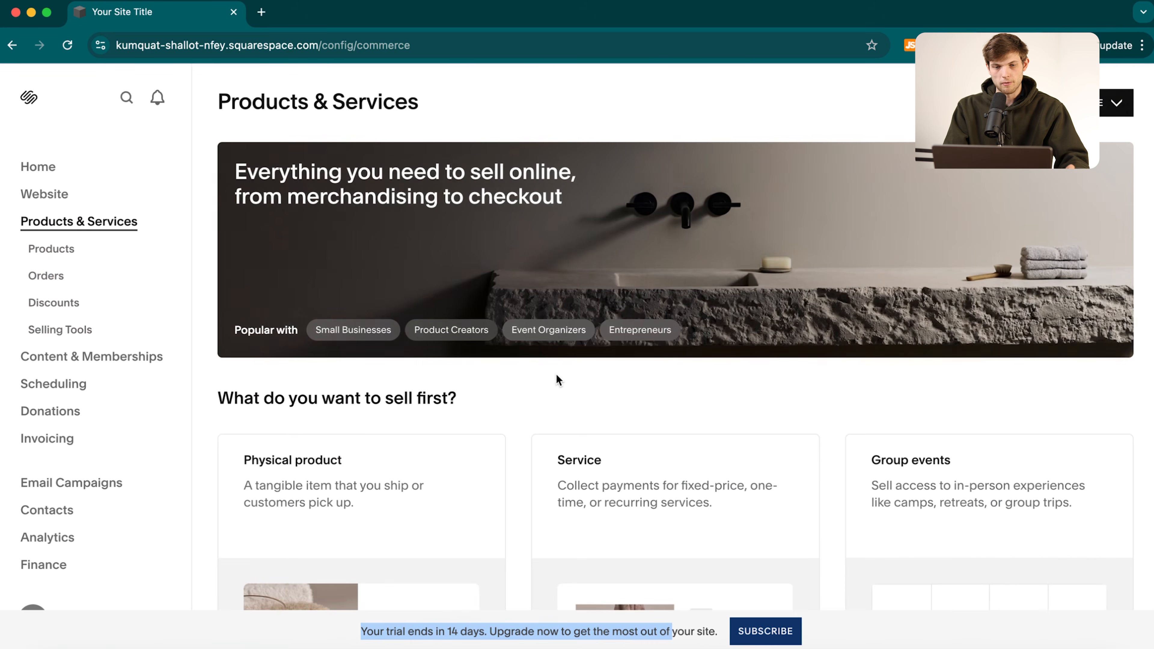
scroll(513, 406, "down", 5)
scroll(515, 413, "down", 2)
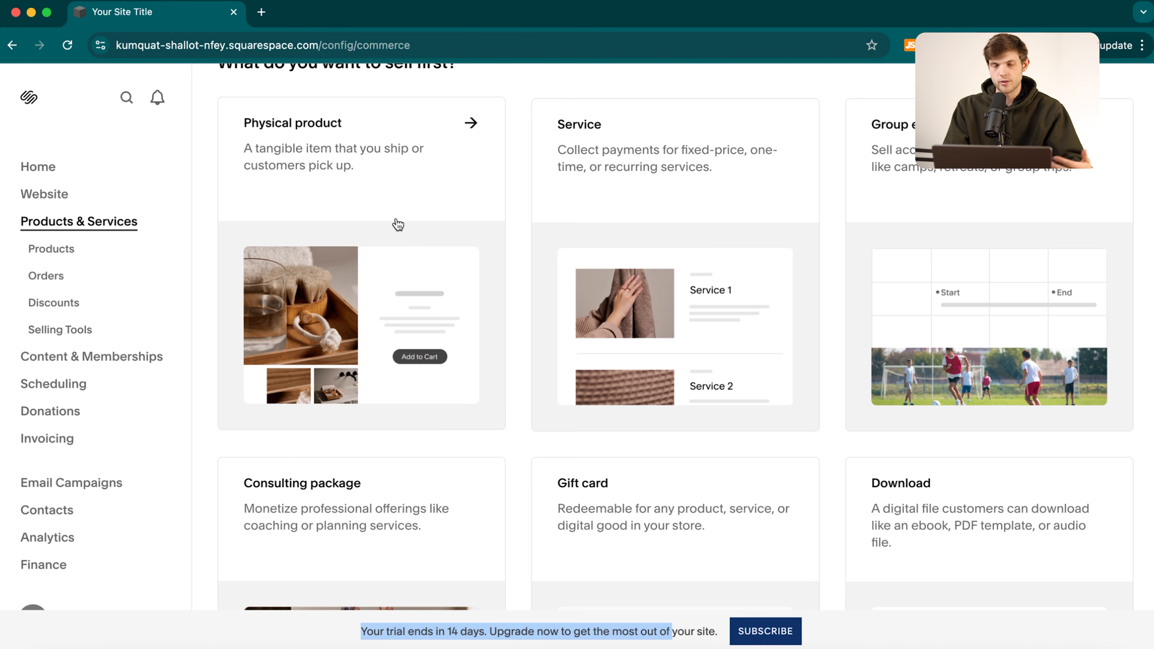
scroll(696, 158, "down", 3)
scroll(696, 158, "up", 10)
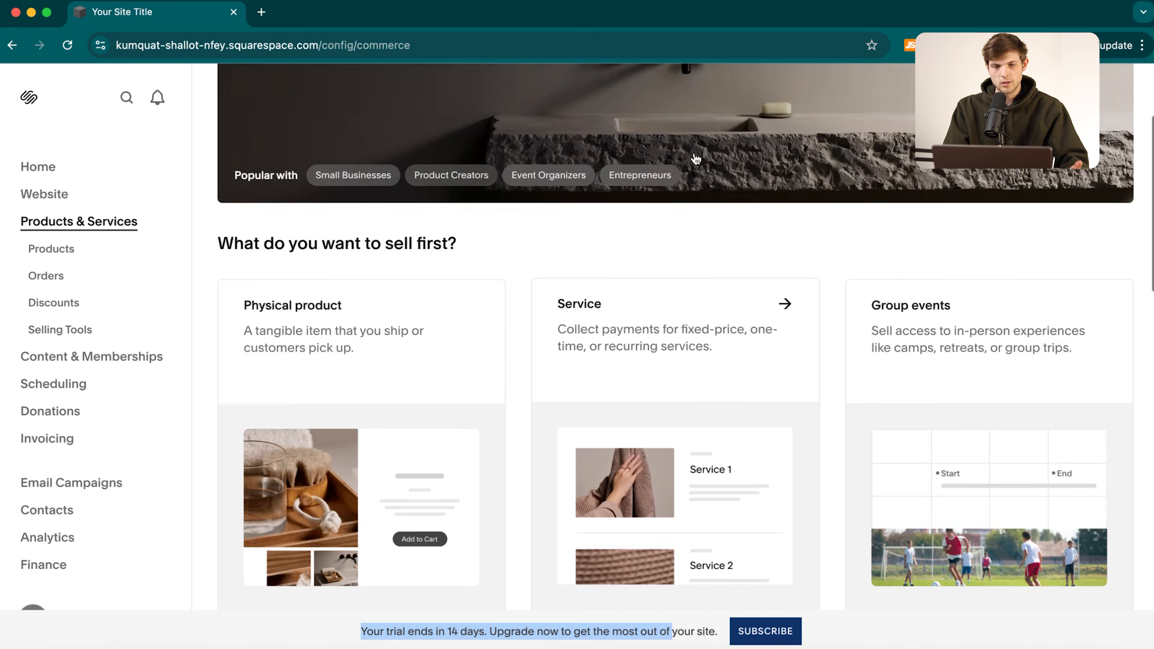
scroll(697, 158, "down", 14)
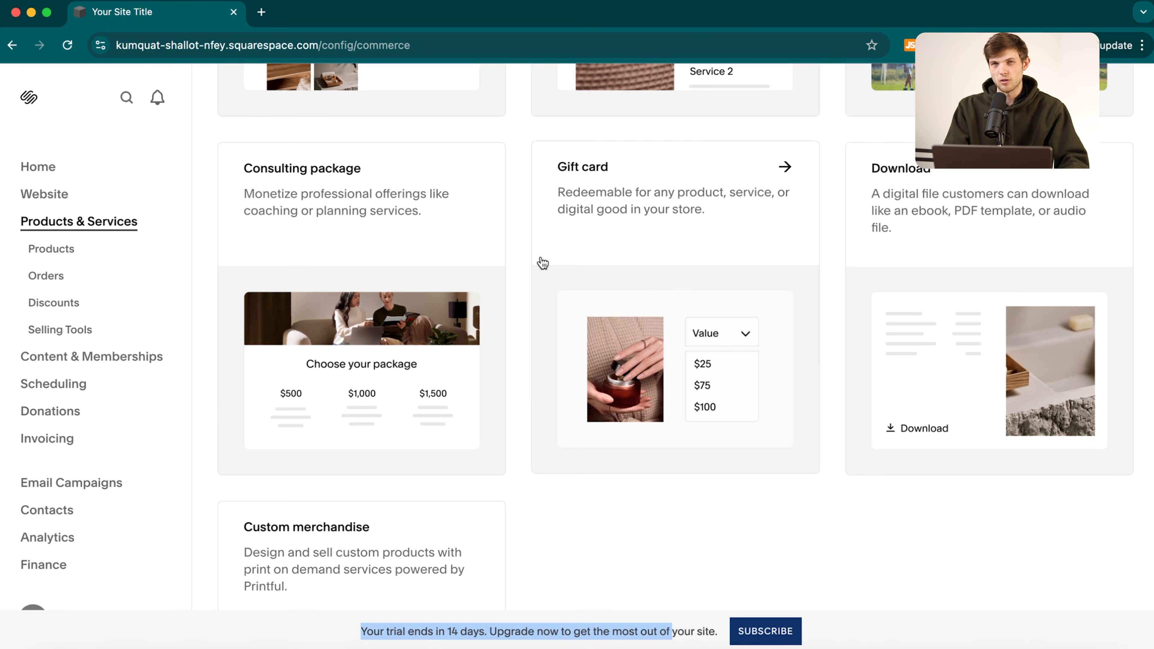
scroll(542, 258, "up", 14)
left_click(90, 358)
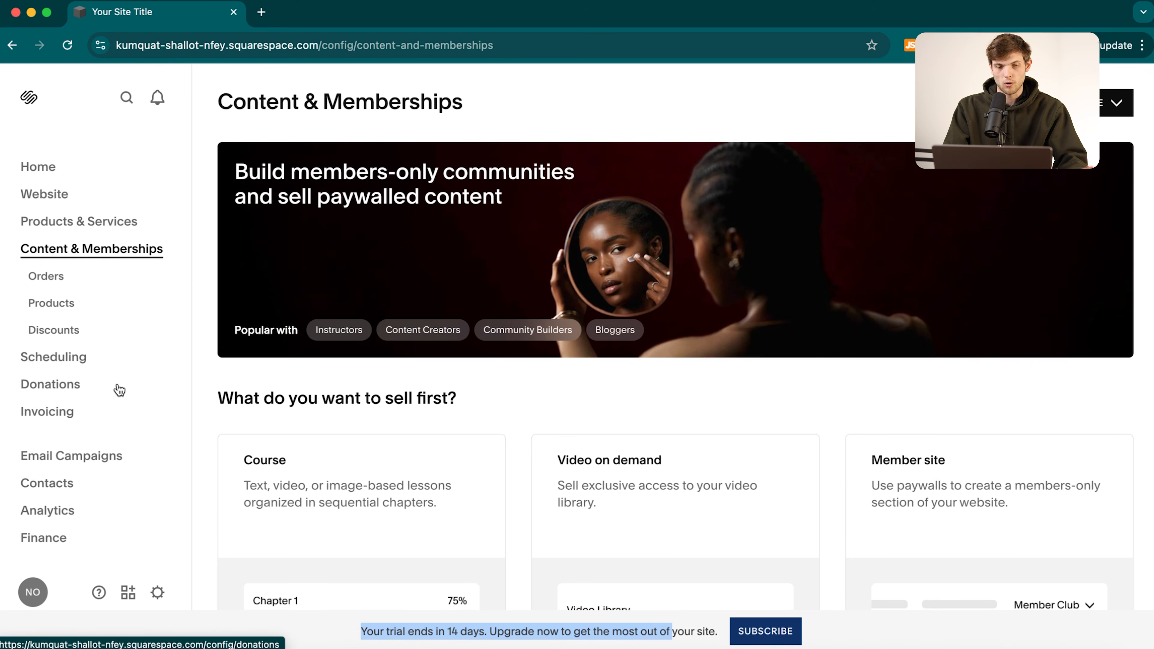
left_click(60, 358)
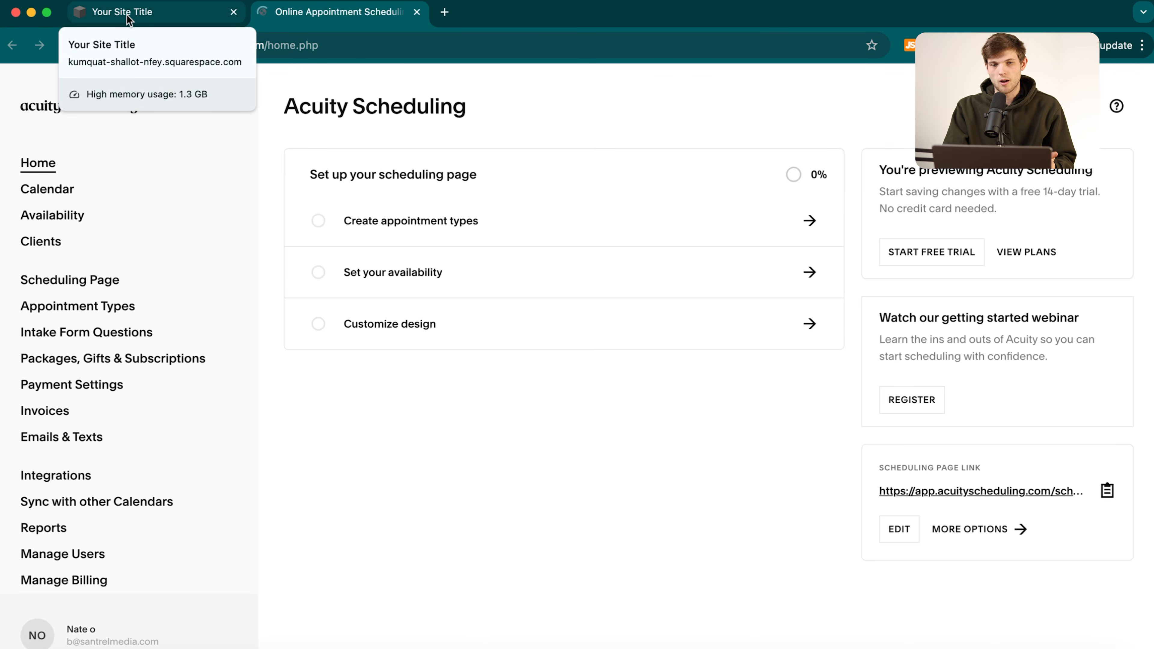
Close the Acuity Scheduling tab, leaving Squarespace's Content & Memberships page.
left_click(128, 19)
left_click(378, 17)
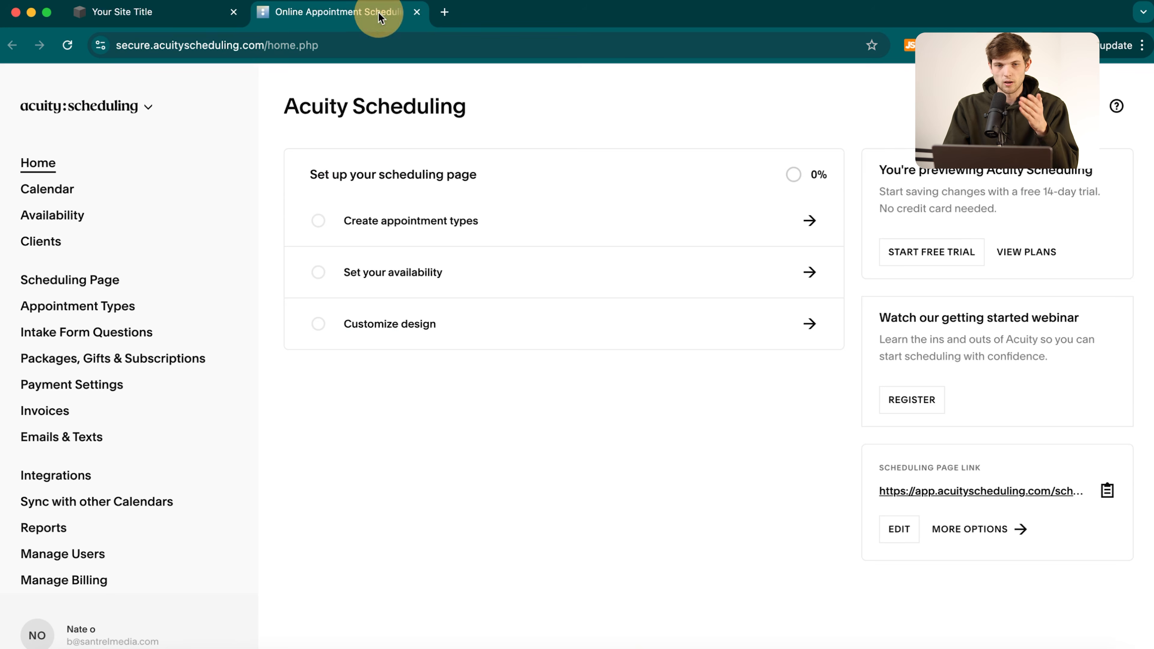
left_click(416, 13)
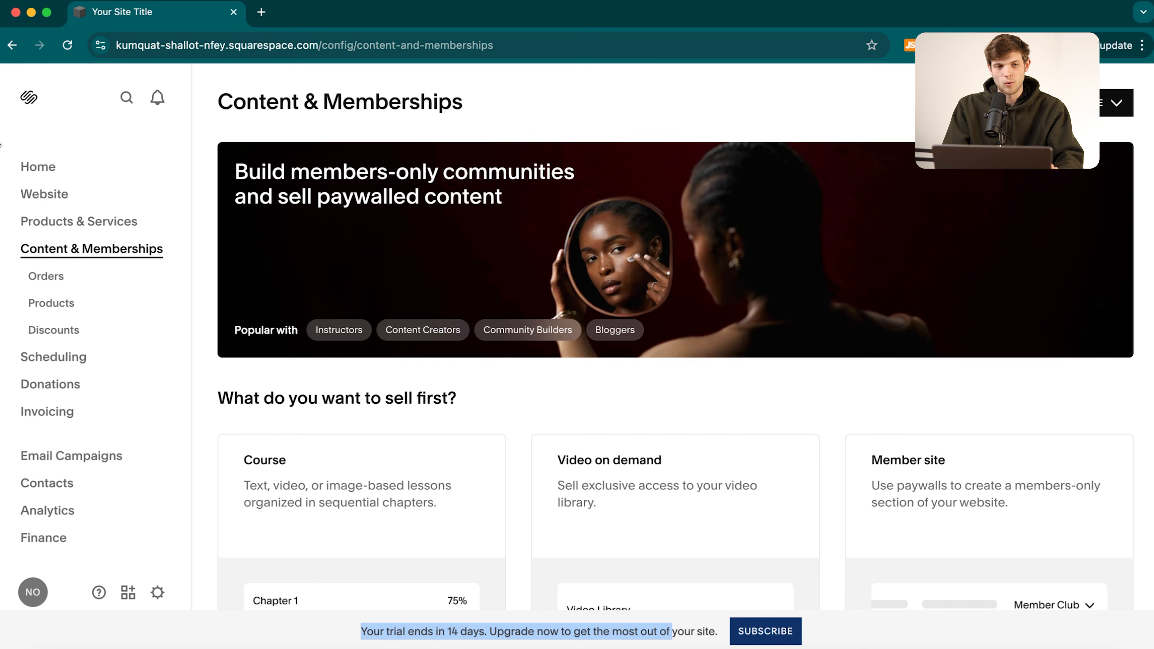
From Home, choose 'Personalize your site header and logo' to open the Home page editor.
left_click(37, 173)
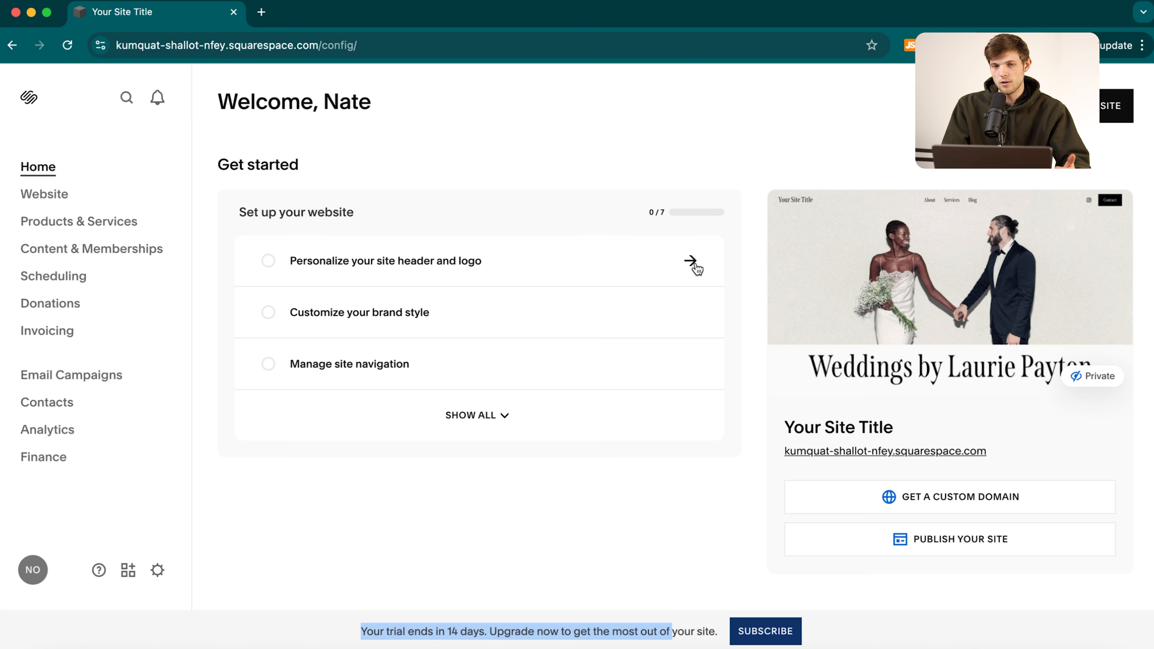
left_click(689, 263)
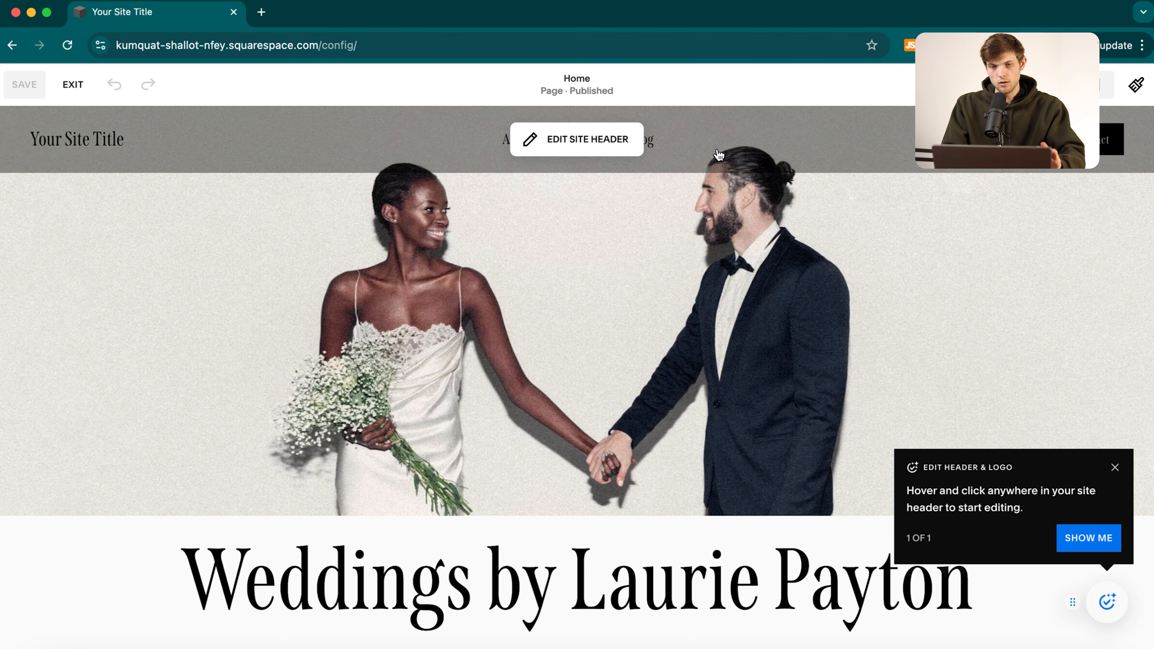
Review the home page down to the footer, then enter Edit Site Header mode.
scroll(664, 420, "down", 20)
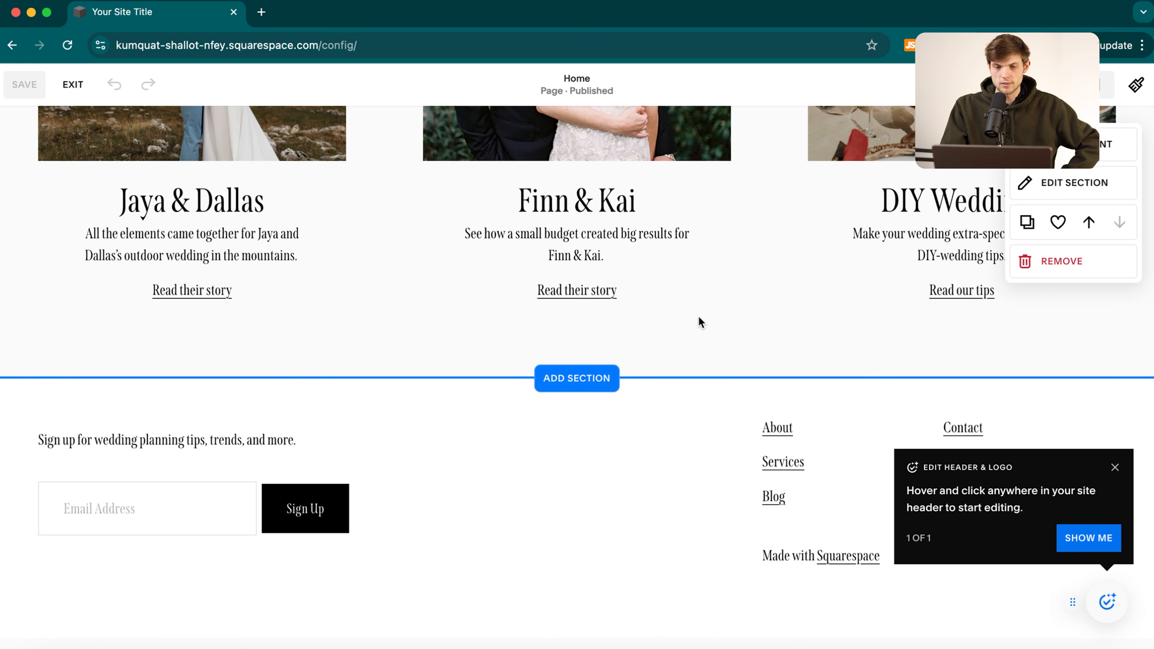
scroll(553, 493, "up", 20)
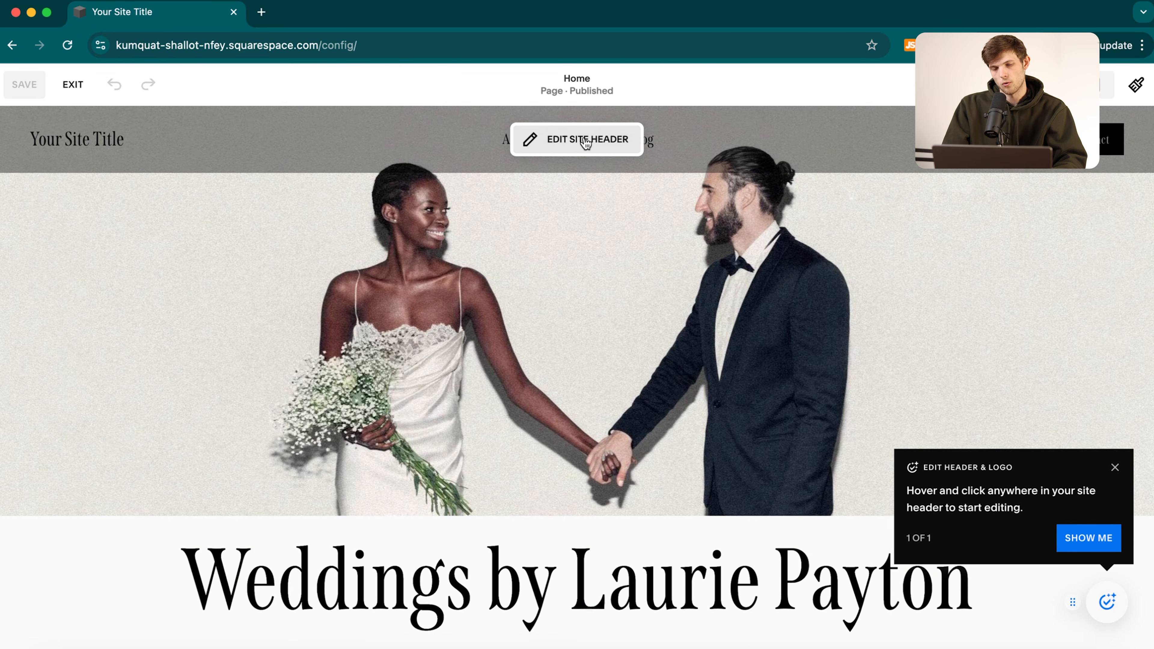
left_click(564, 142)
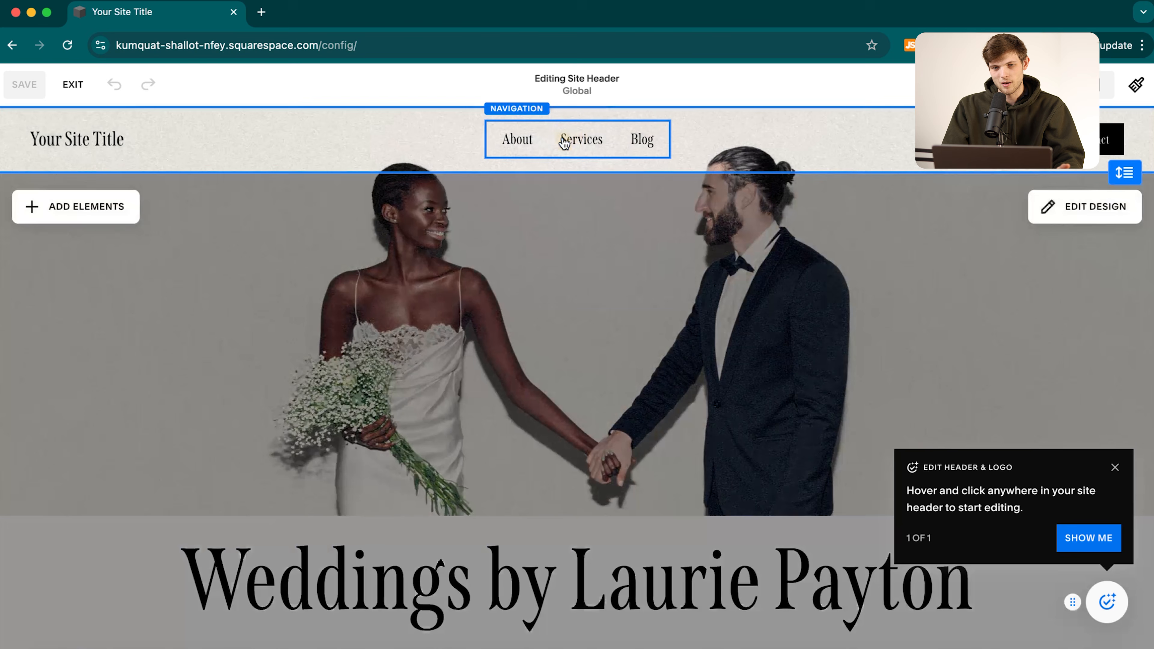
Rename the header site title to 'Santrel Photography' and open the navigation links list.
left_click(73, 148)
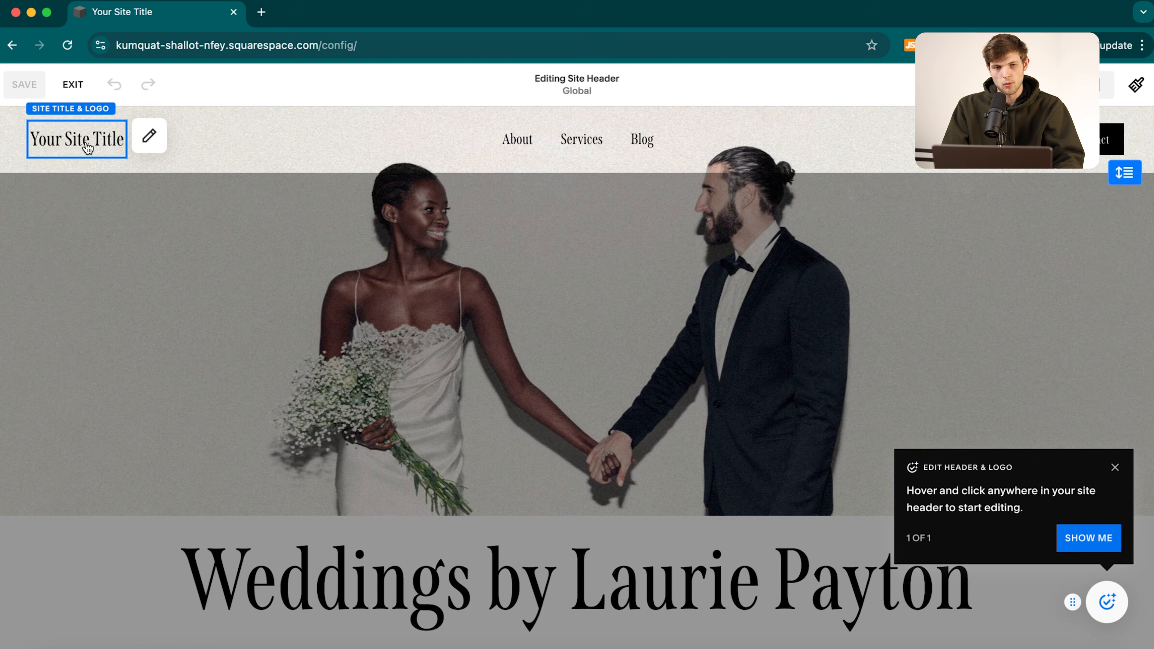
left_click(149, 137)
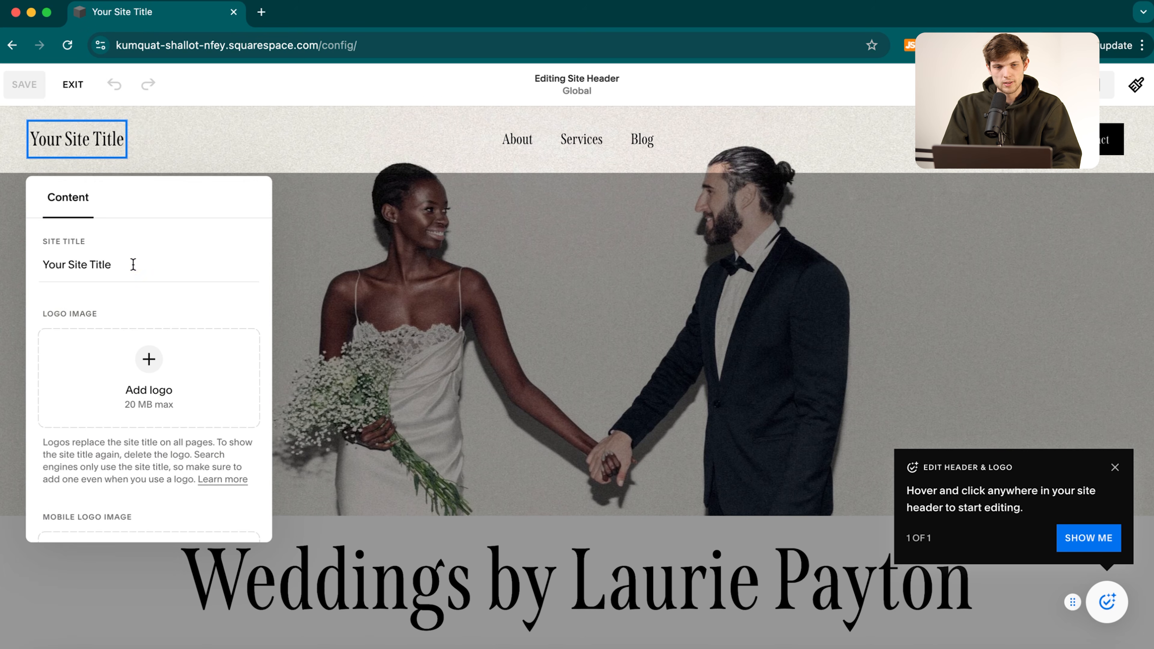
left_click_drag(133, 265, 34, 237)
type("Santrel Photography")
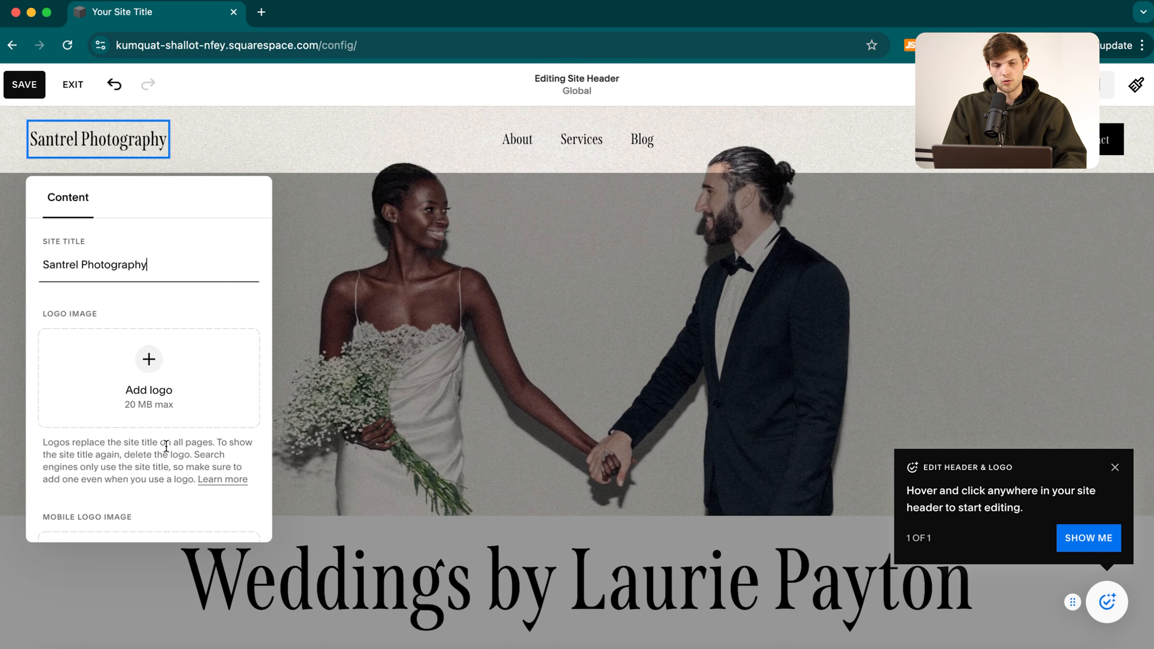
scroll(177, 474, "down", 5)
left_click(276, 134)
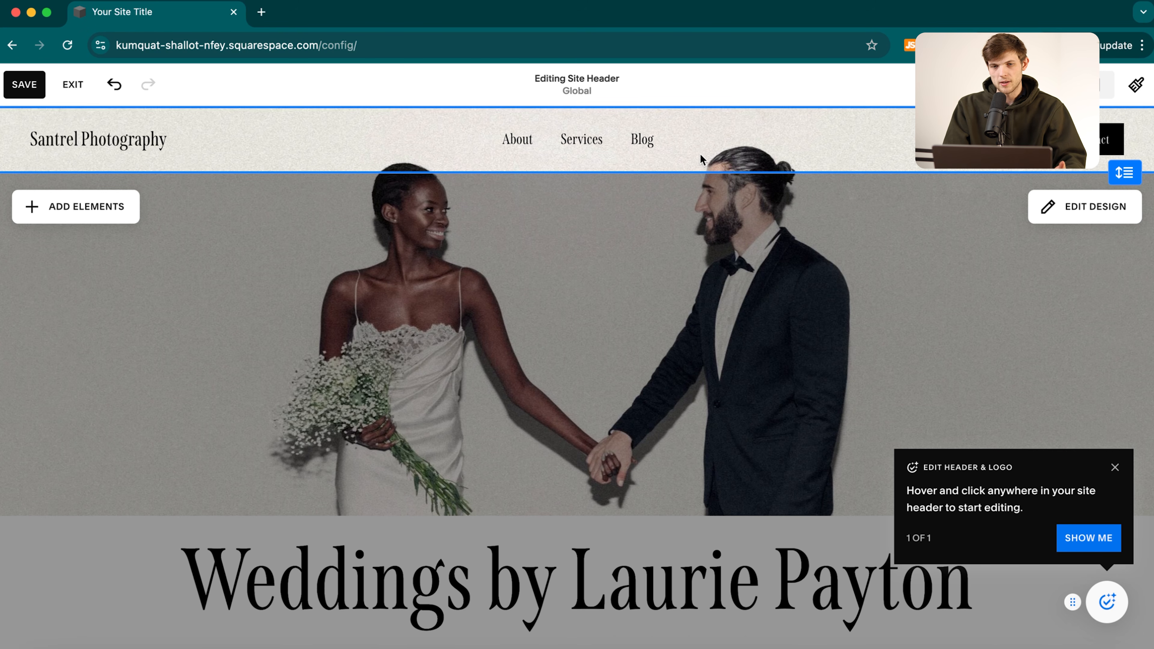
left_click(566, 147)
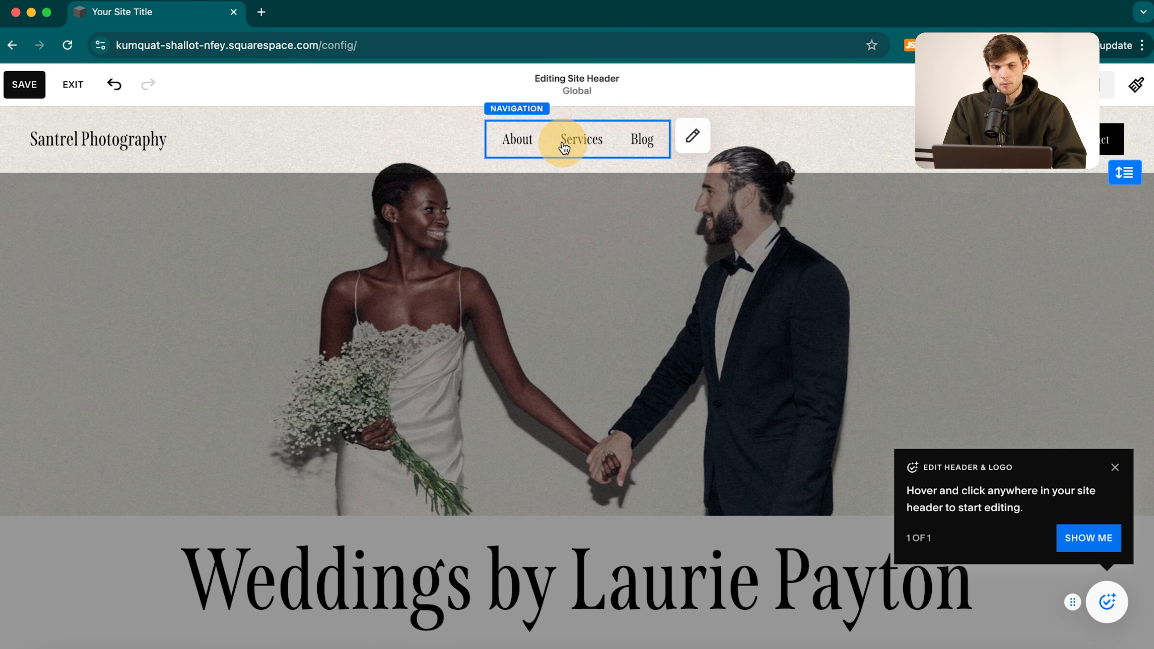
left_click(691, 138)
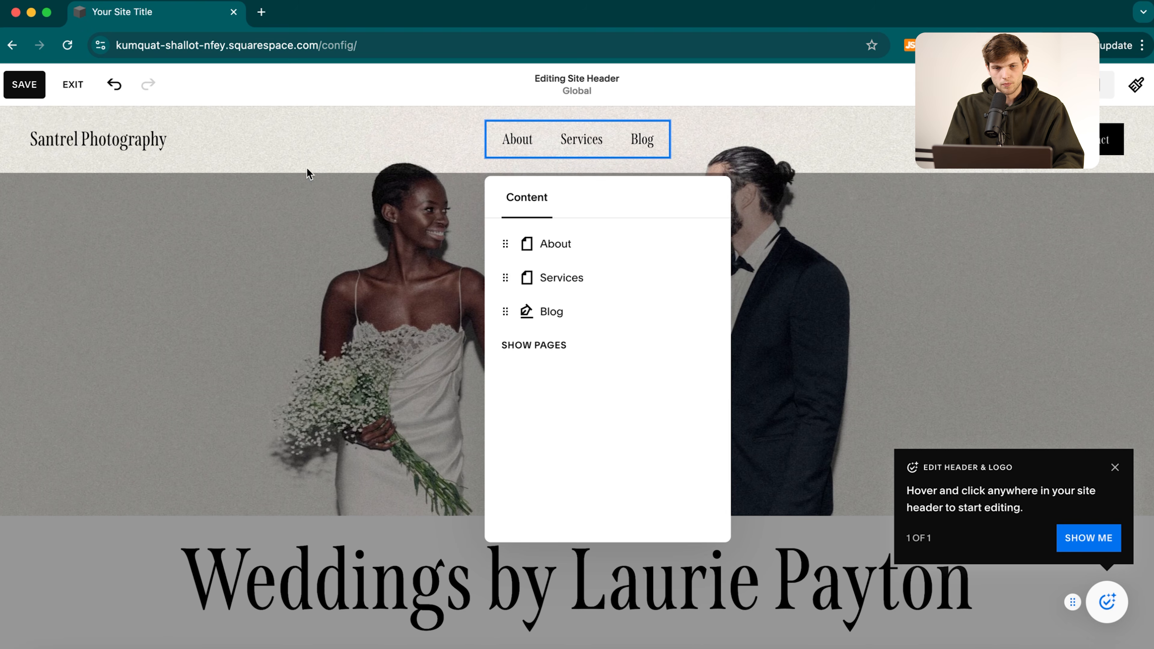
Save the header, exit the editor, and show the Website Pages list.
left_click(15, 89)
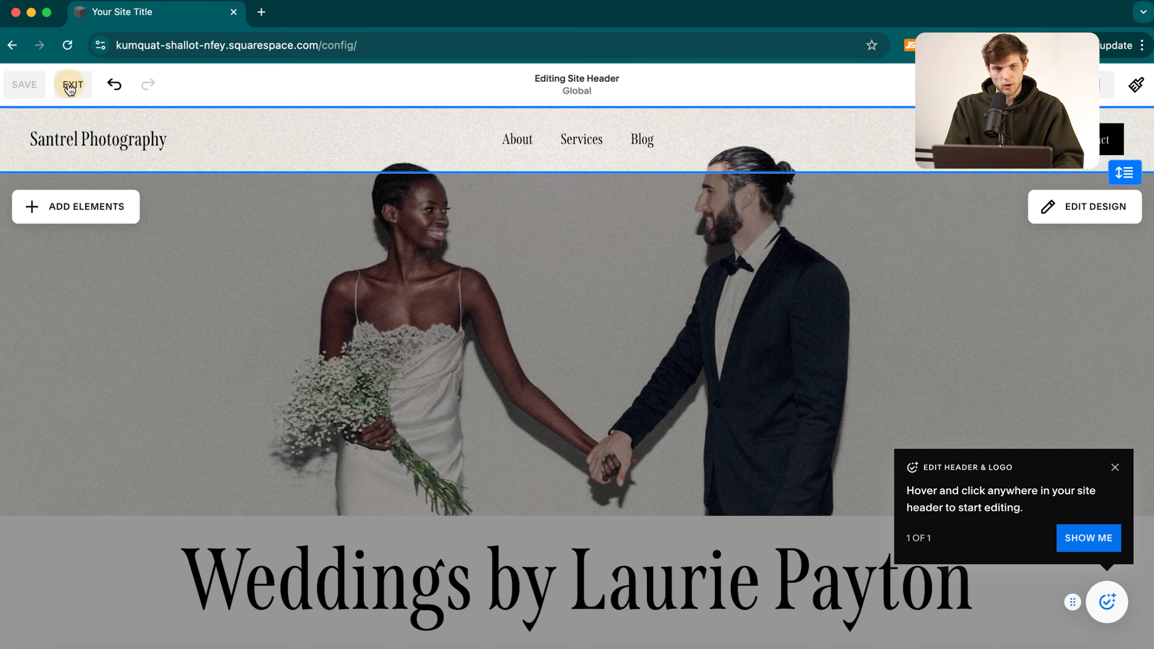
left_click(73, 84)
left_click(54, 194)
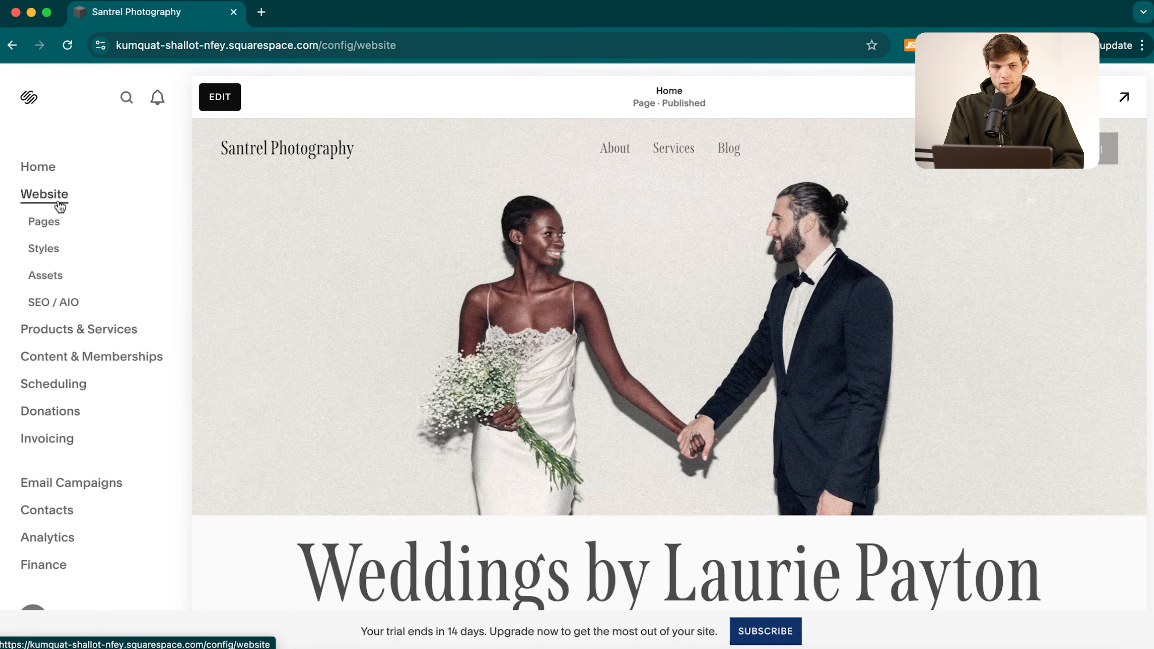
left_click(50, 223)
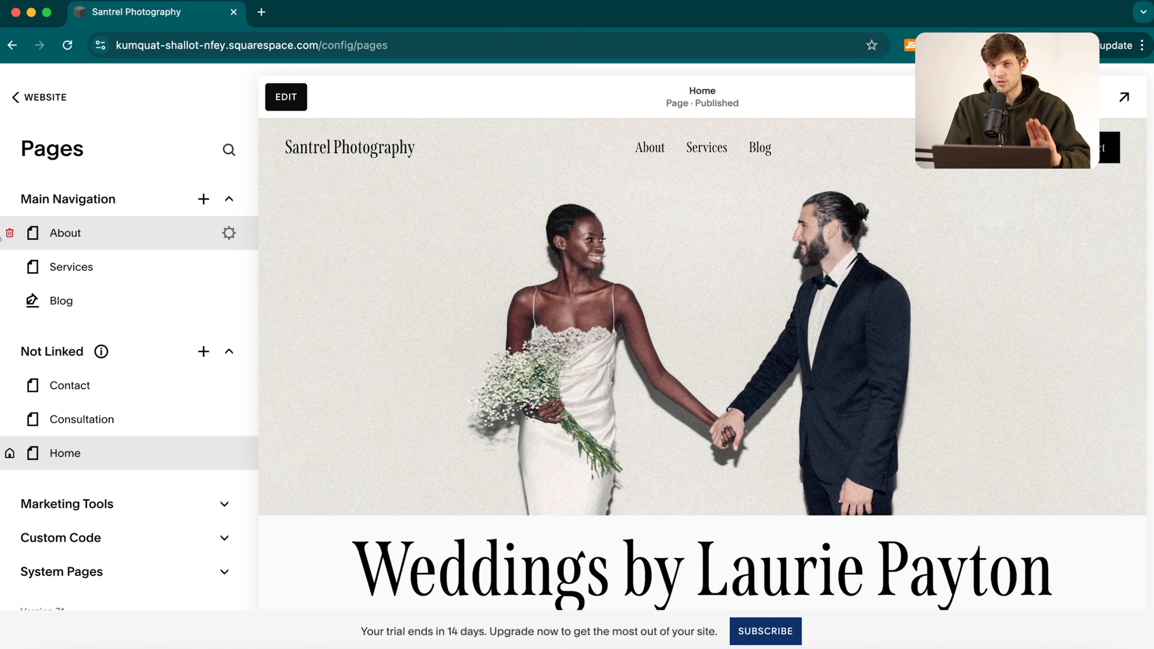
Add a Showcase Gallery page to Main Navigation from the right-hand layout, named 'Weddings'.
left_click(204, 199)
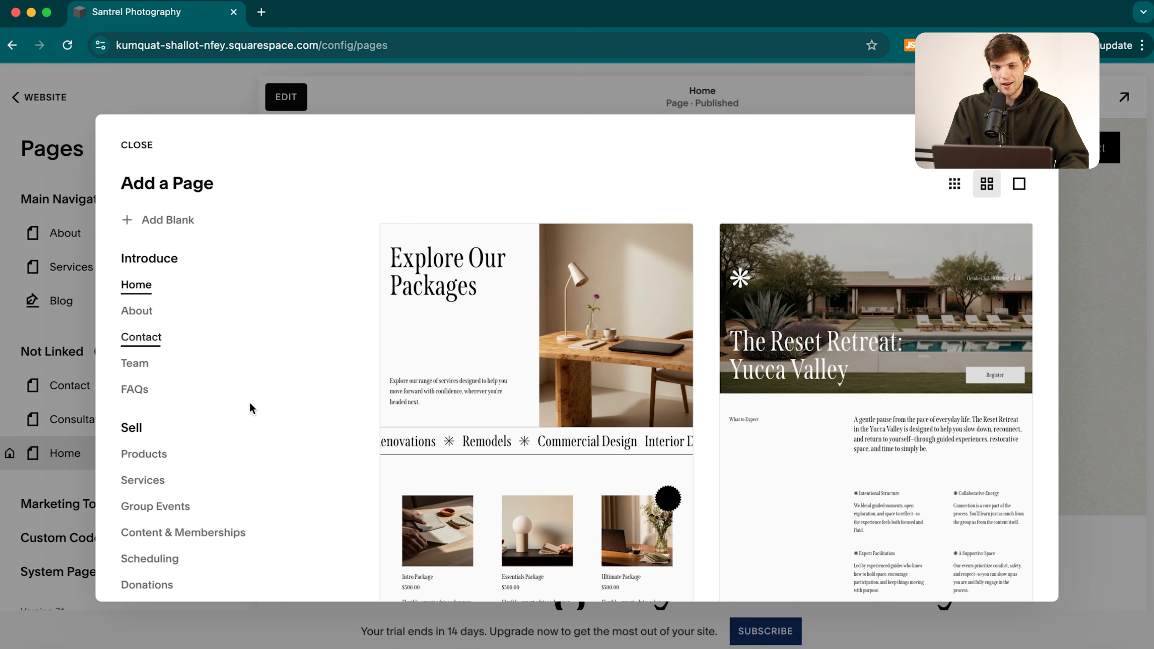
scroll(204, 423, "down", 5)
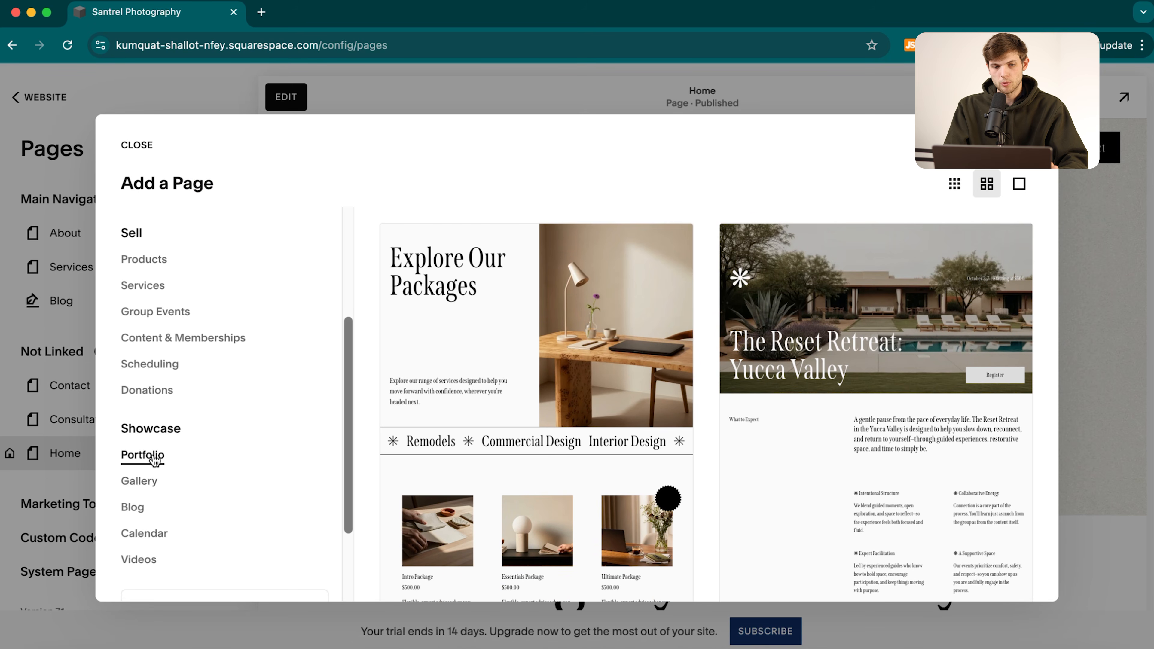
left_click(136, 461)
scroll(832, 463, "down", 5)
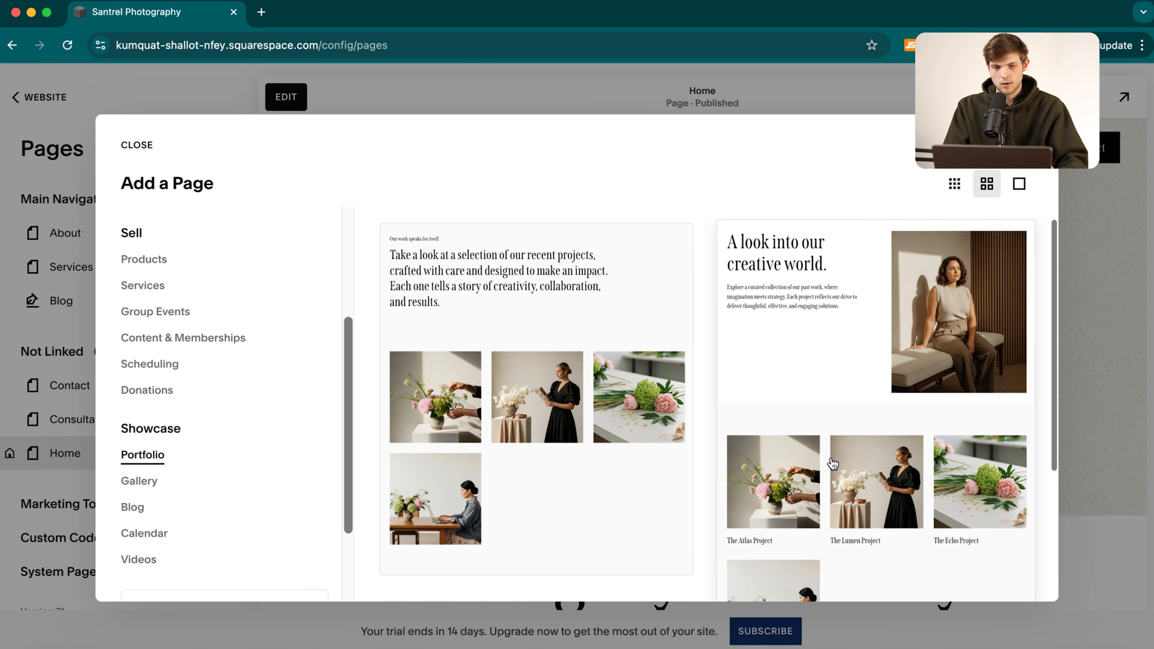
left_click(146, 480)
scroll(680, 312, "down", 10)
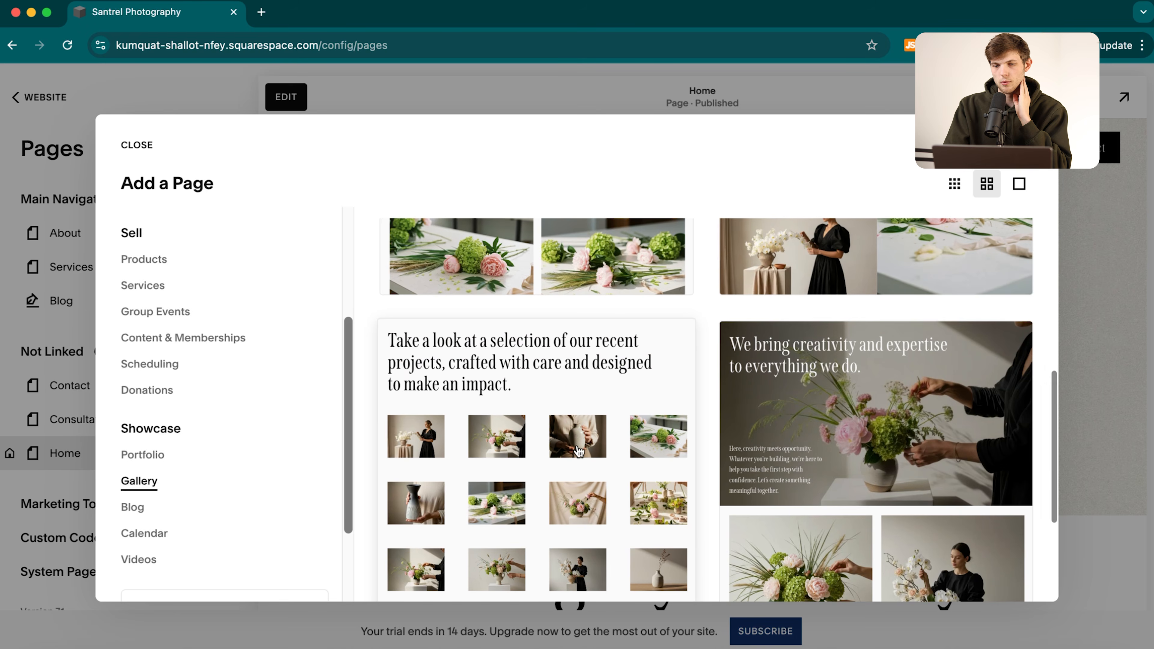
scroll(577, 451, "up", 10)
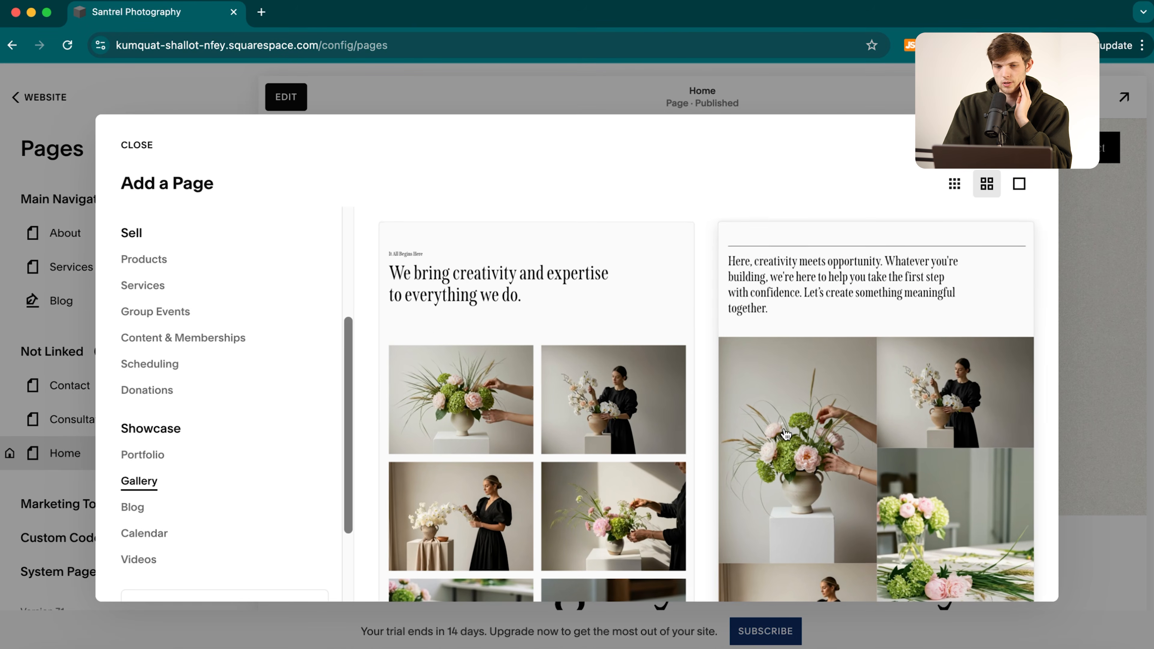
scroll(840, 416, "down", 1)
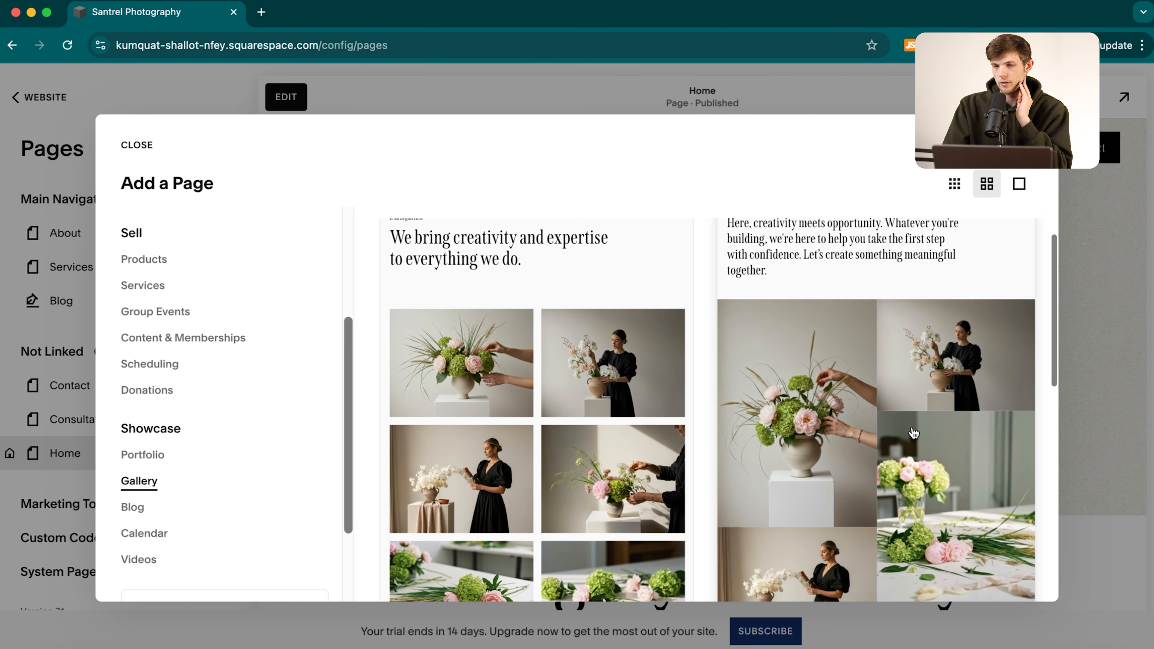
left_click(871, 341)
type("Weddings")
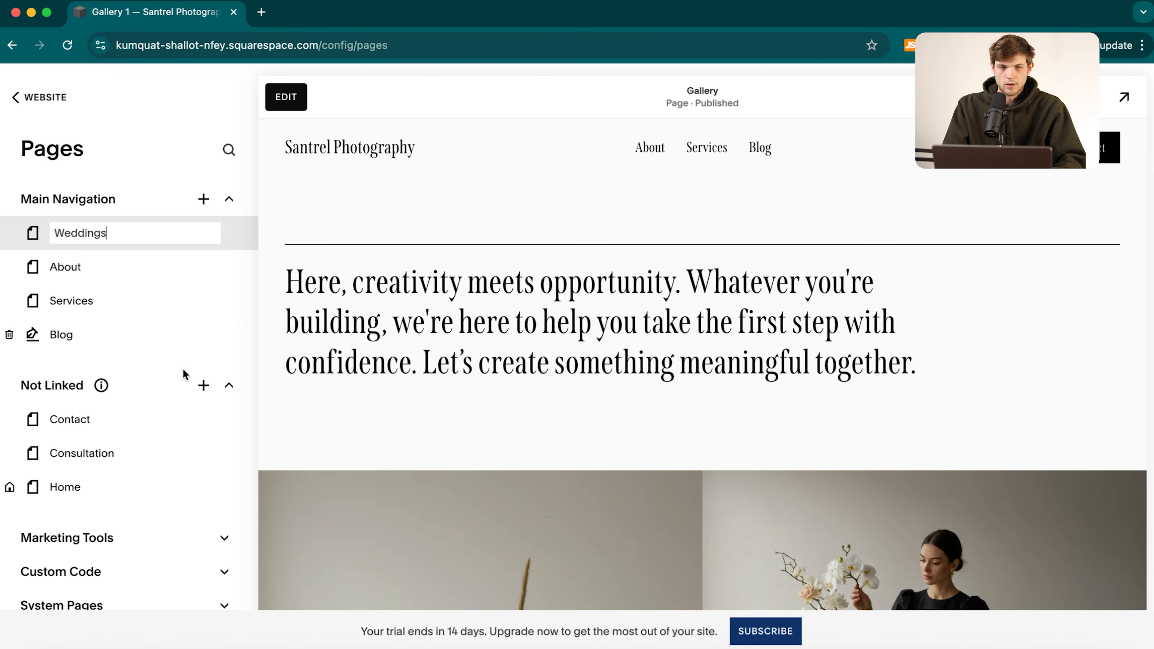
Add a Contact page to the main navigation.
left_click(208, 206)
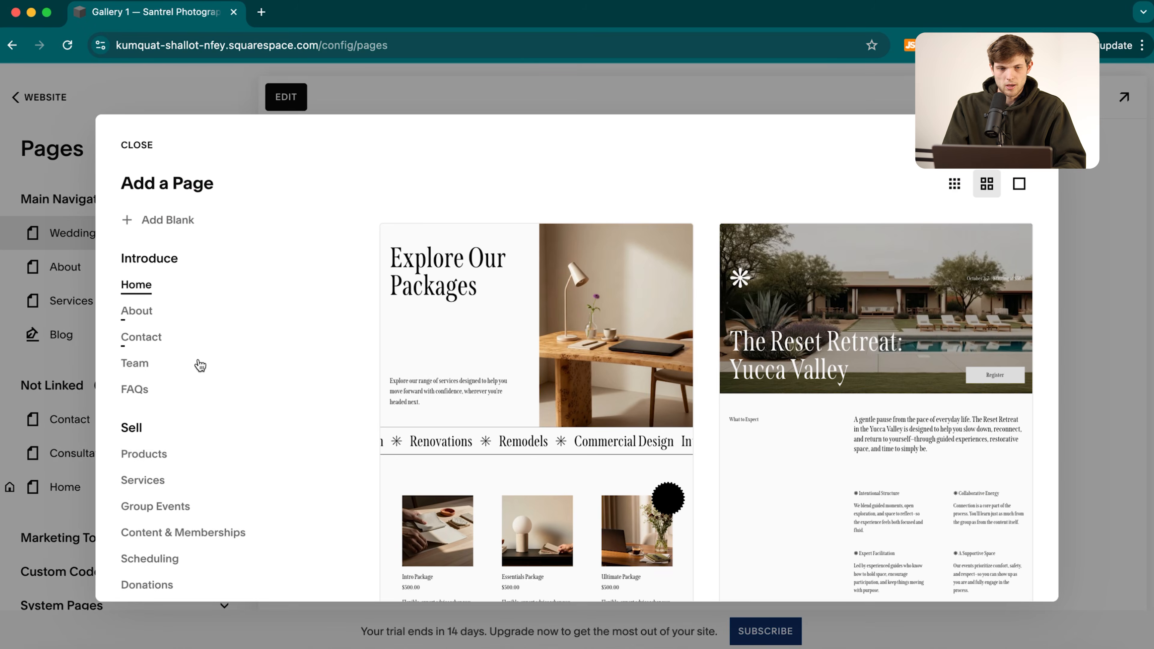
key("Escape")
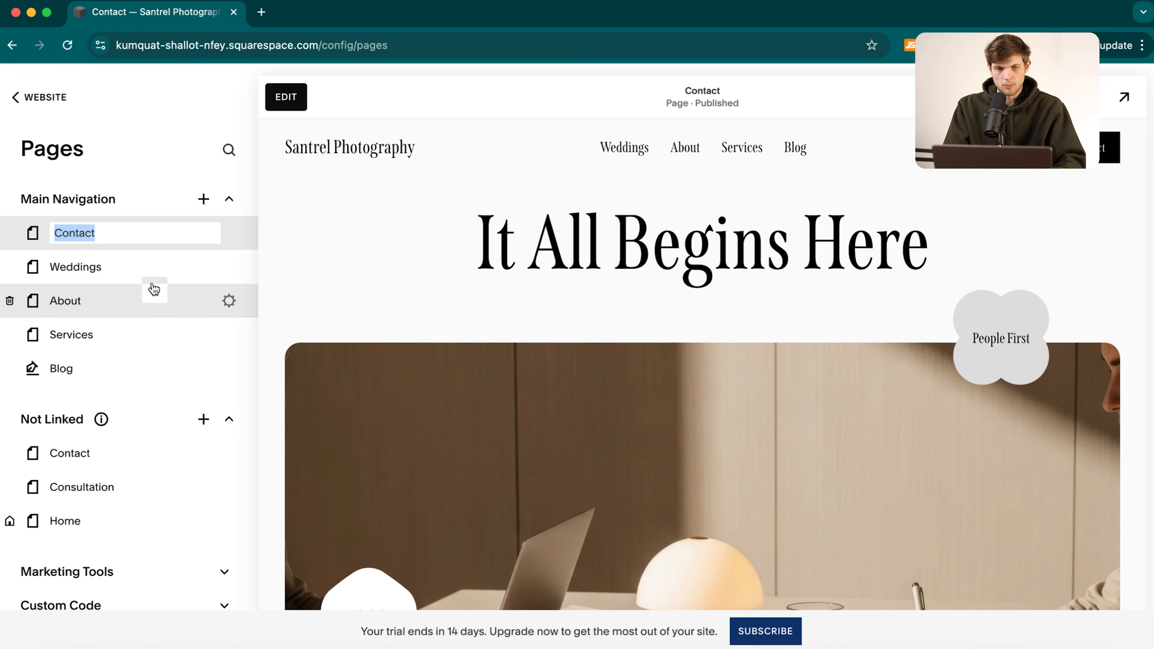
left_click(149, 267)
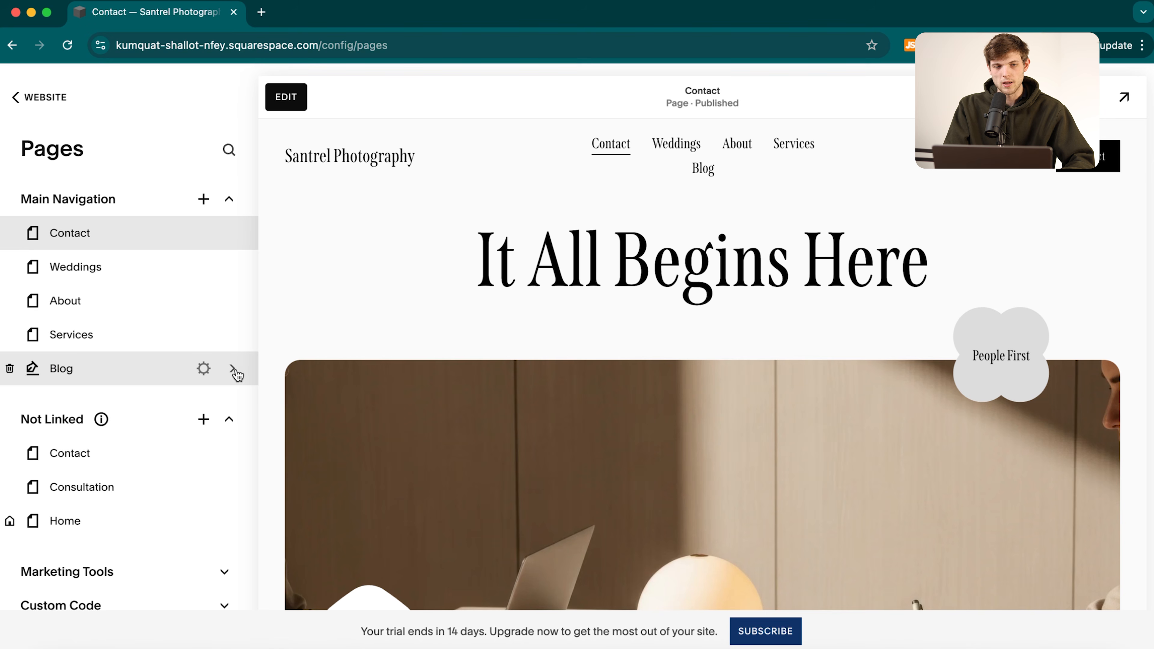
Delete the Blog page and drag Contact to the end, after Weddings.
left_click(10, 369)
left_click(659, 404)
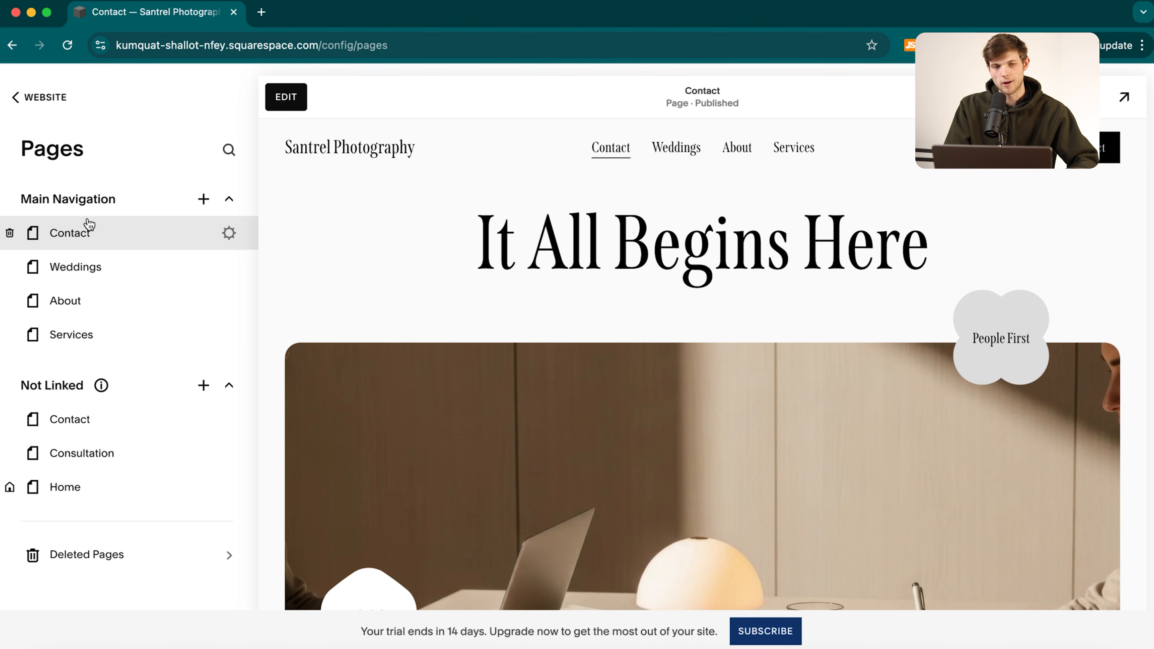
mouse_move(85, 235)
left_mouse_down()
mouse_move(82, 334)
mouse_move(87, 242)
mouse_move(106, 336)
mouse_move(72, 265)
mouse_move(72, 304)
mouse_move(69, 234)
left_mouse_up()
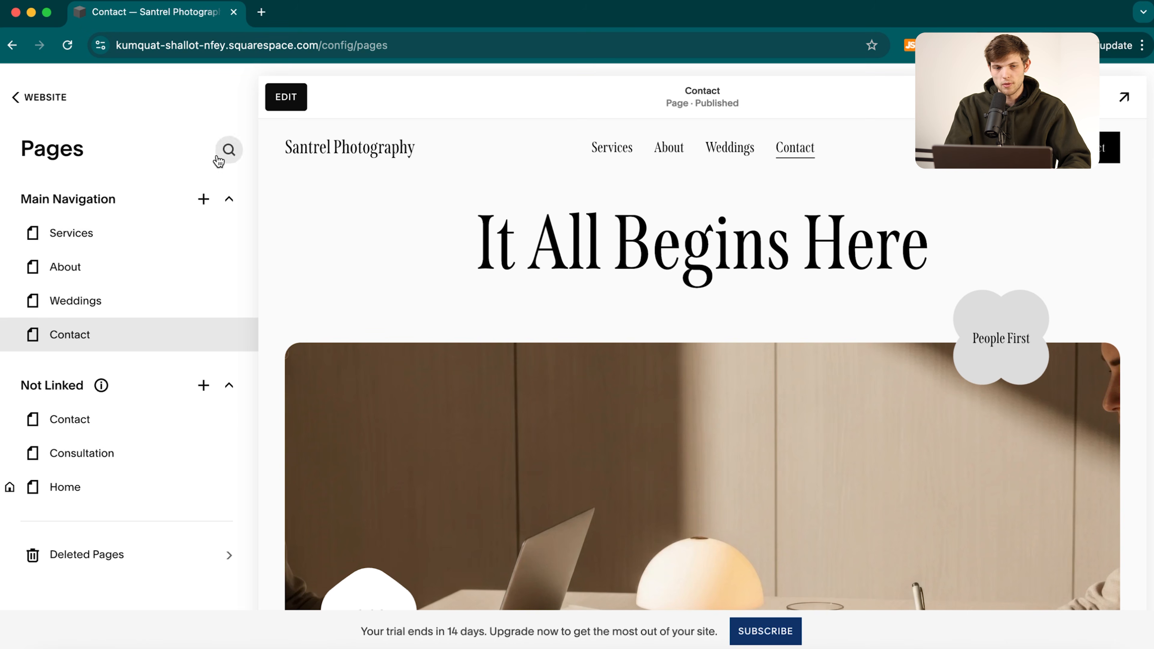
Open the site header for editing and remove its Contact button.
left_click(38, 102)
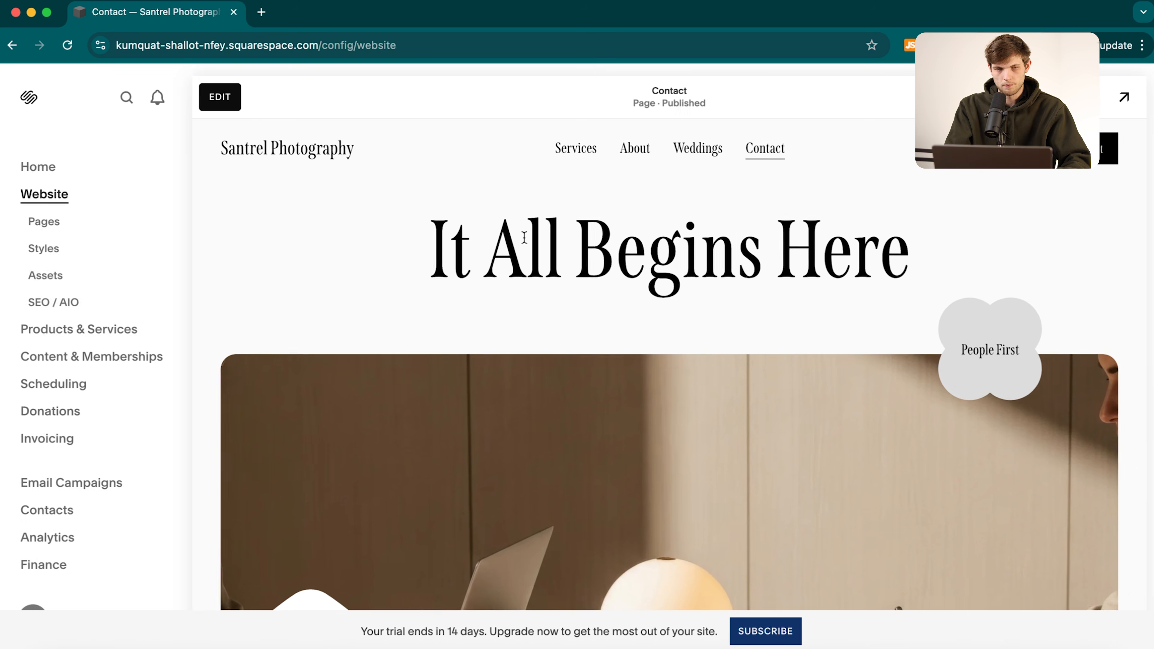
left_click(540, 281)
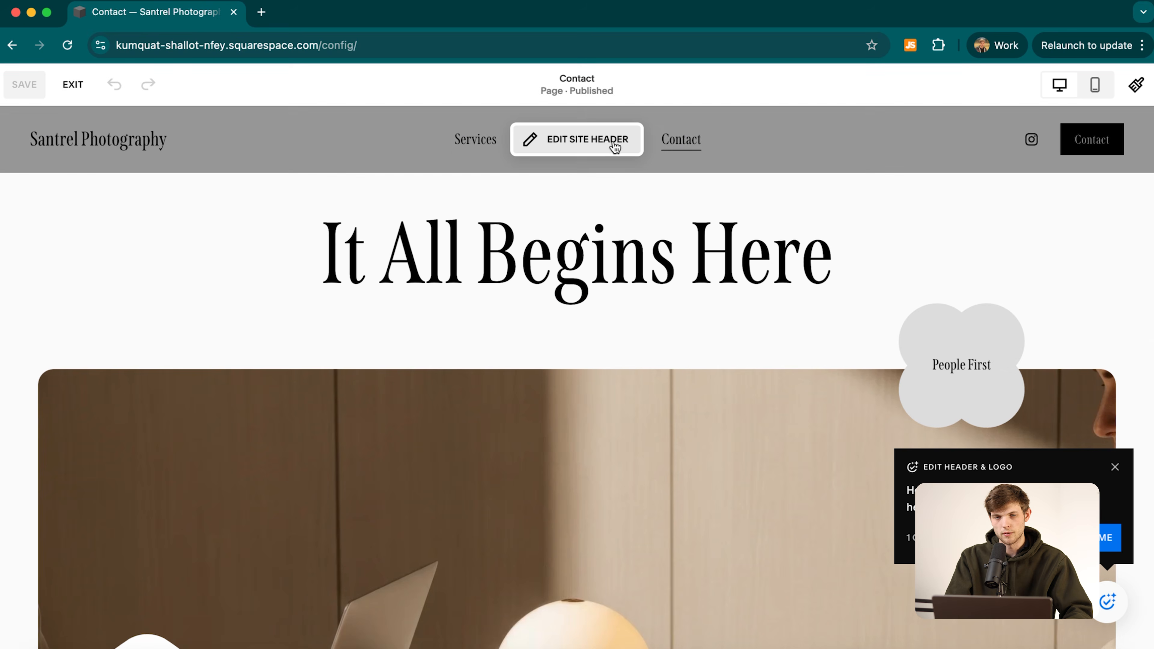
left_click(614, 142)
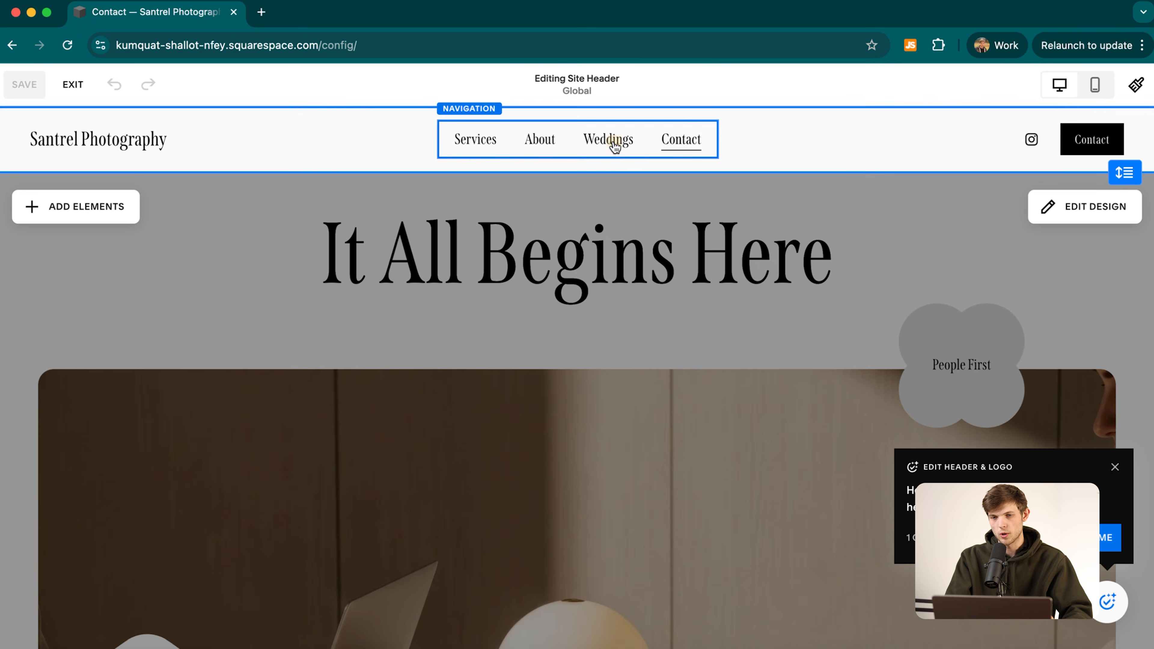
left_click(1090, 144)
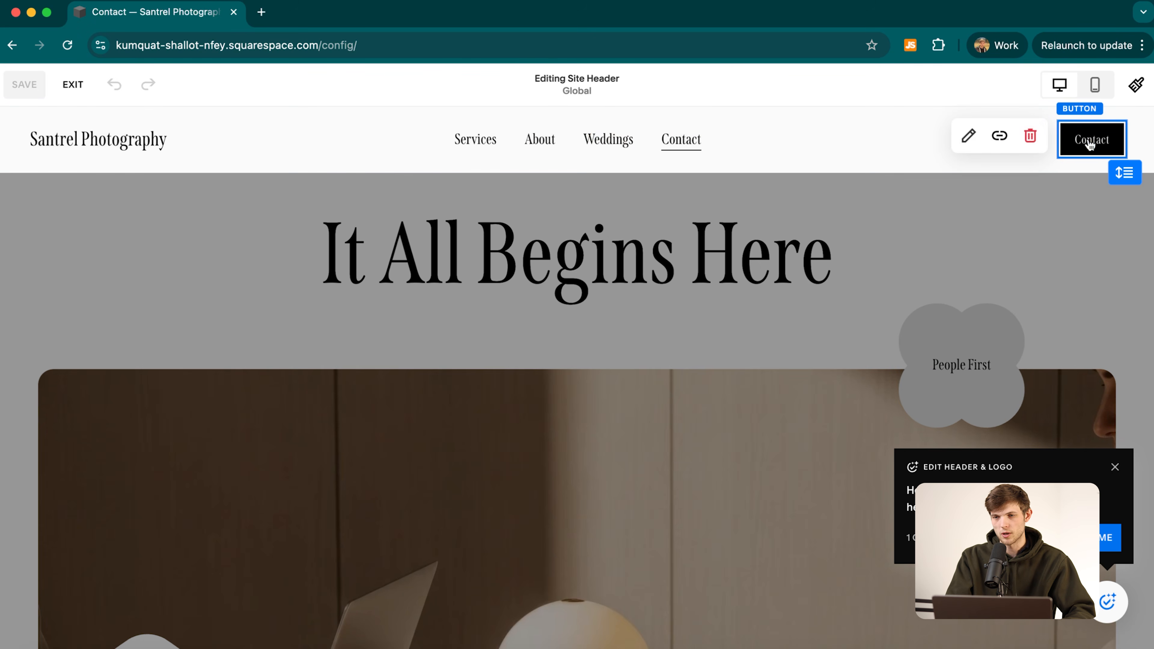
left_click(1030, 135)
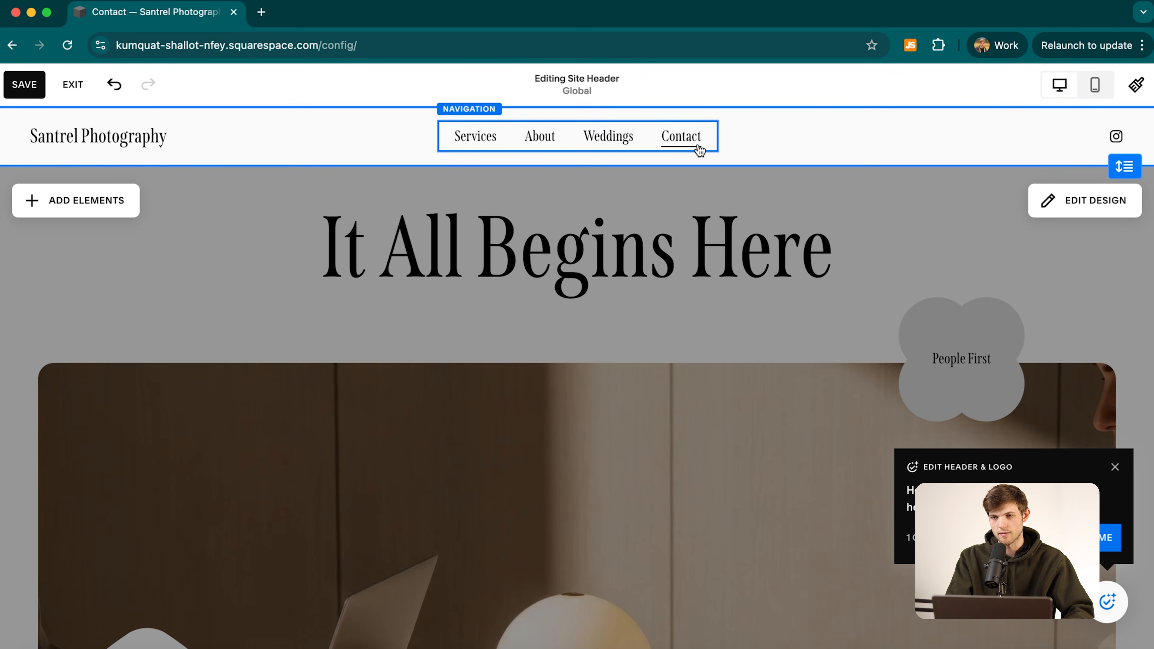
Replace the handle in the header's Instagram link with the owner's own account name.
left_click(1115, 137)
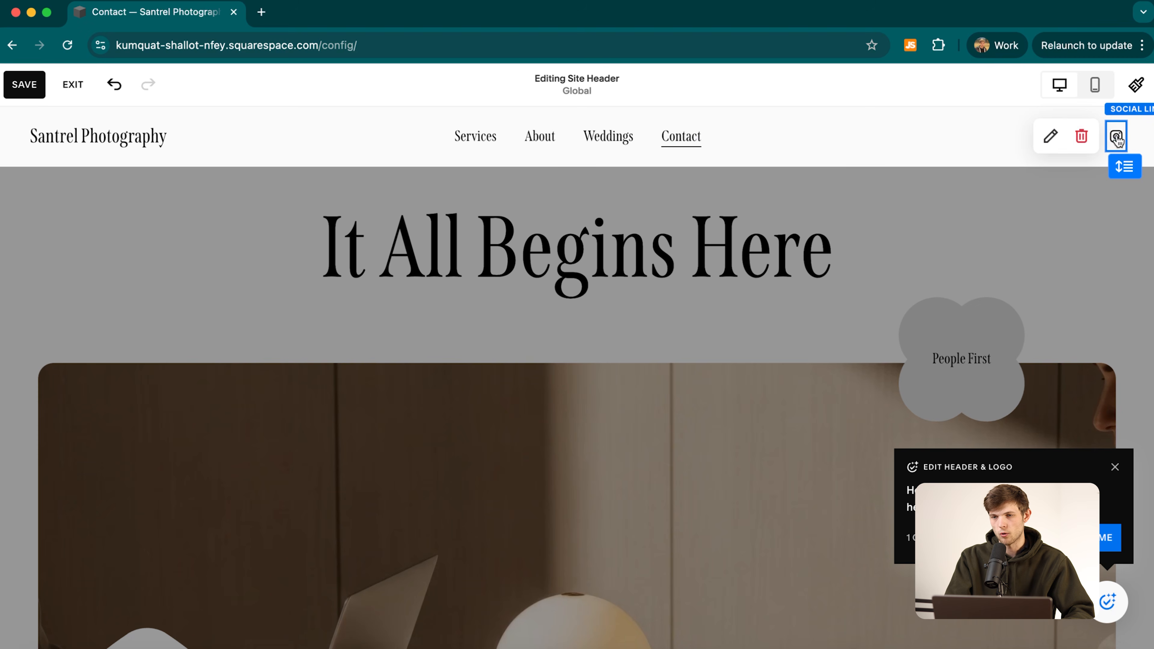
left_click(1050, 136)
left_click(1029, 260)
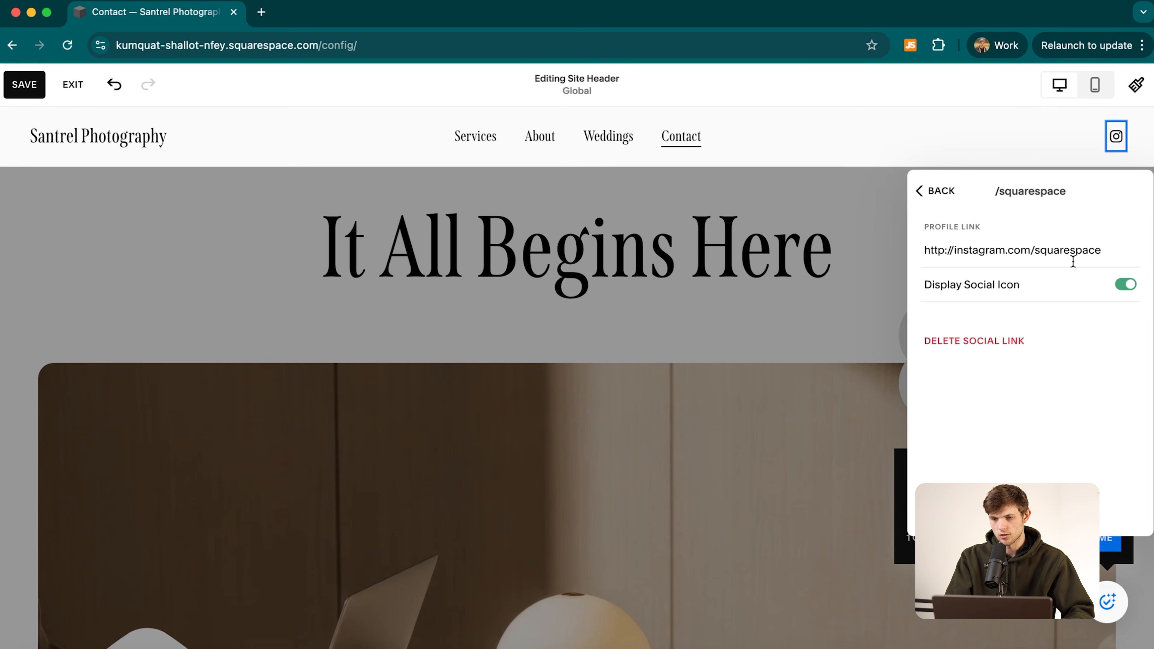
left_click(1107, 253)
left_click_drag(1101, 250, 1036, 249)
key("BackSpace")
type("nateobrienn")
key("Return")
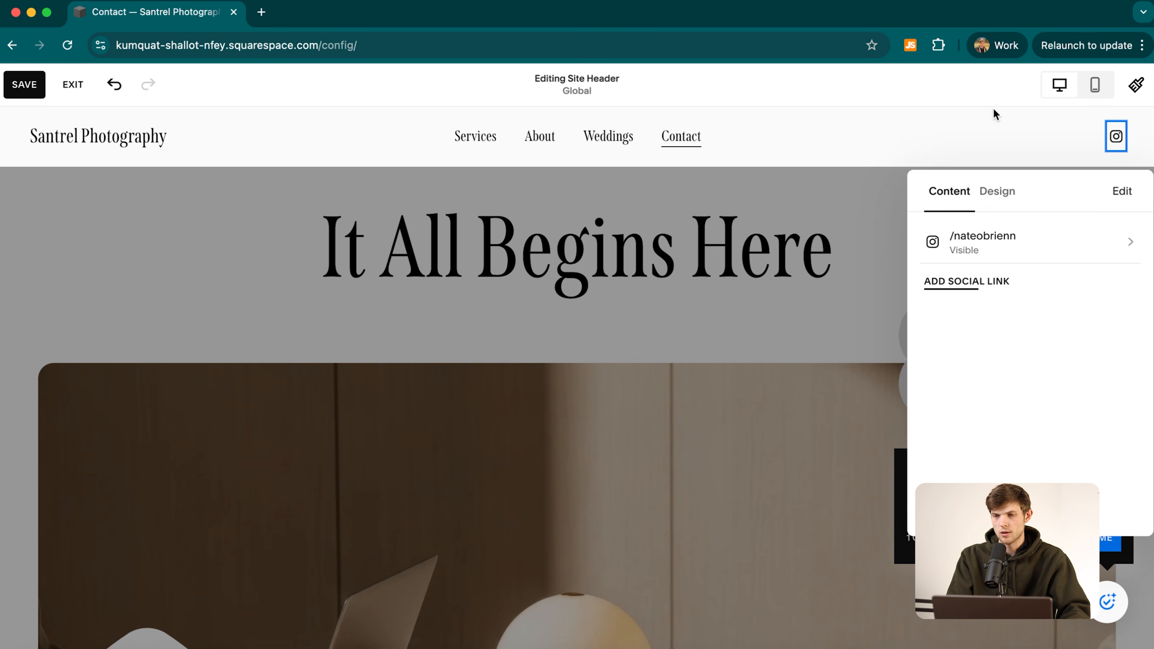
left_click(976, 125)
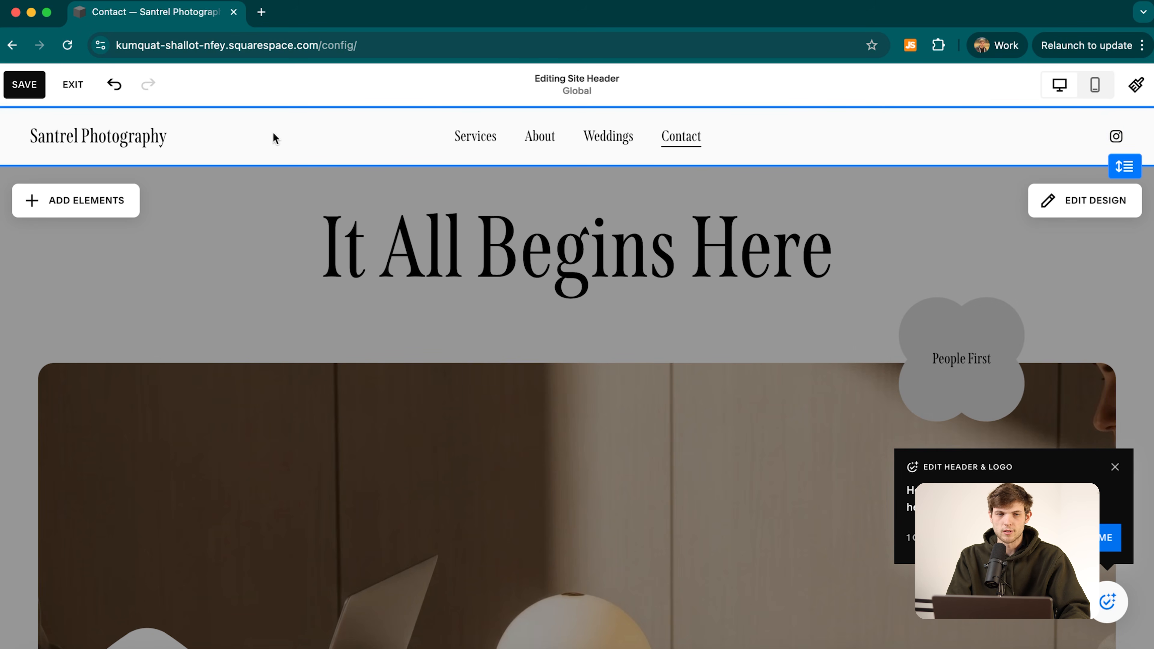
Save the header edits, look over the footer's newsletter block, and exit to the dashboard.
left_click(30, 85)
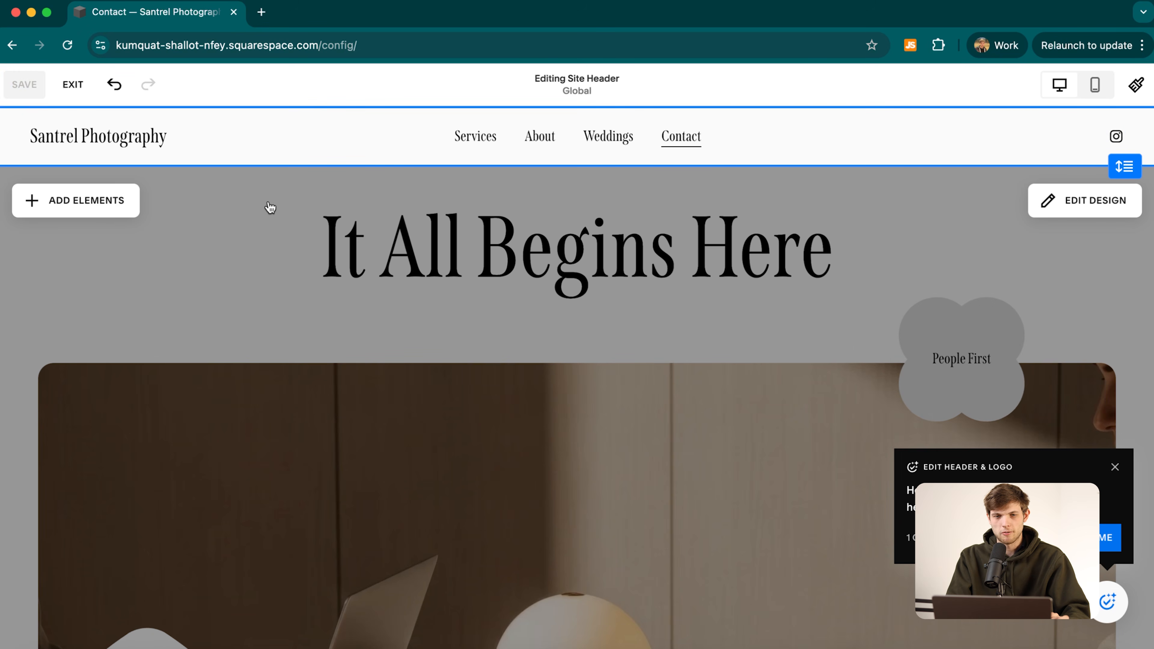
scroll(651, 443, "down", 20)
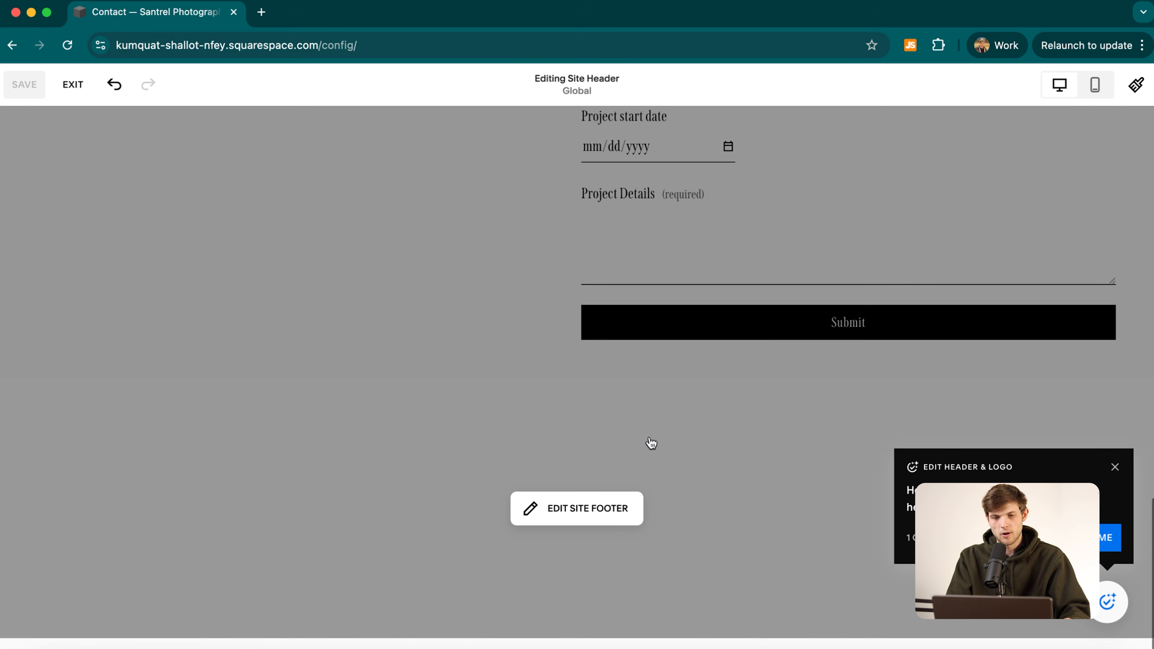
left_click(576, 509)
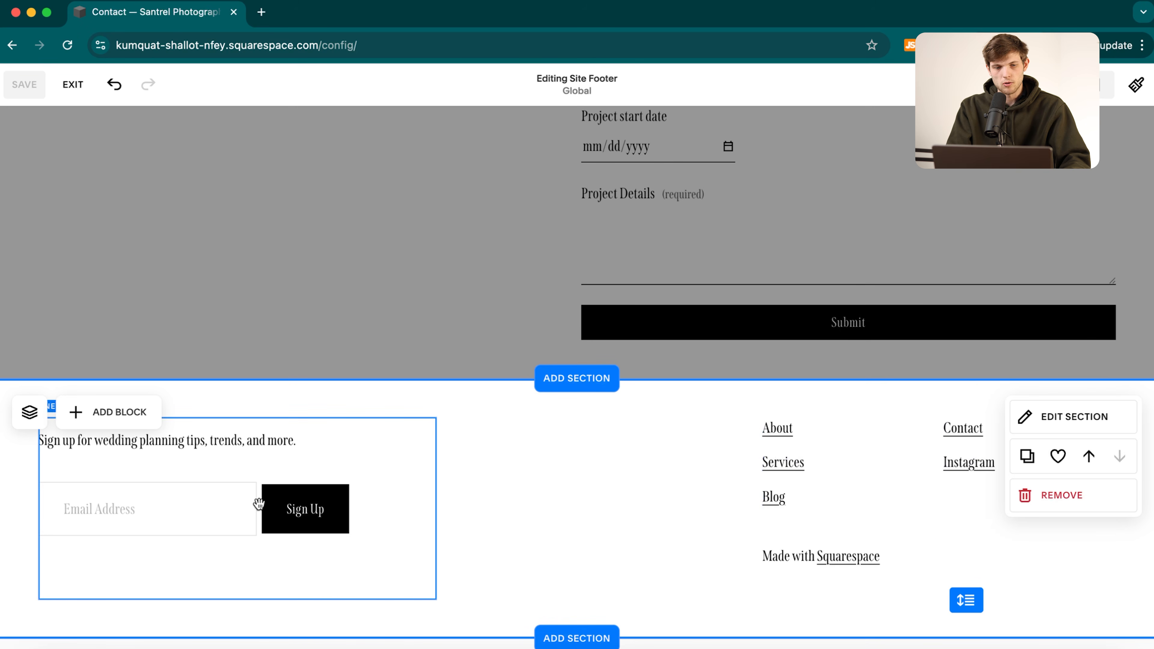
left_click(196, 508)
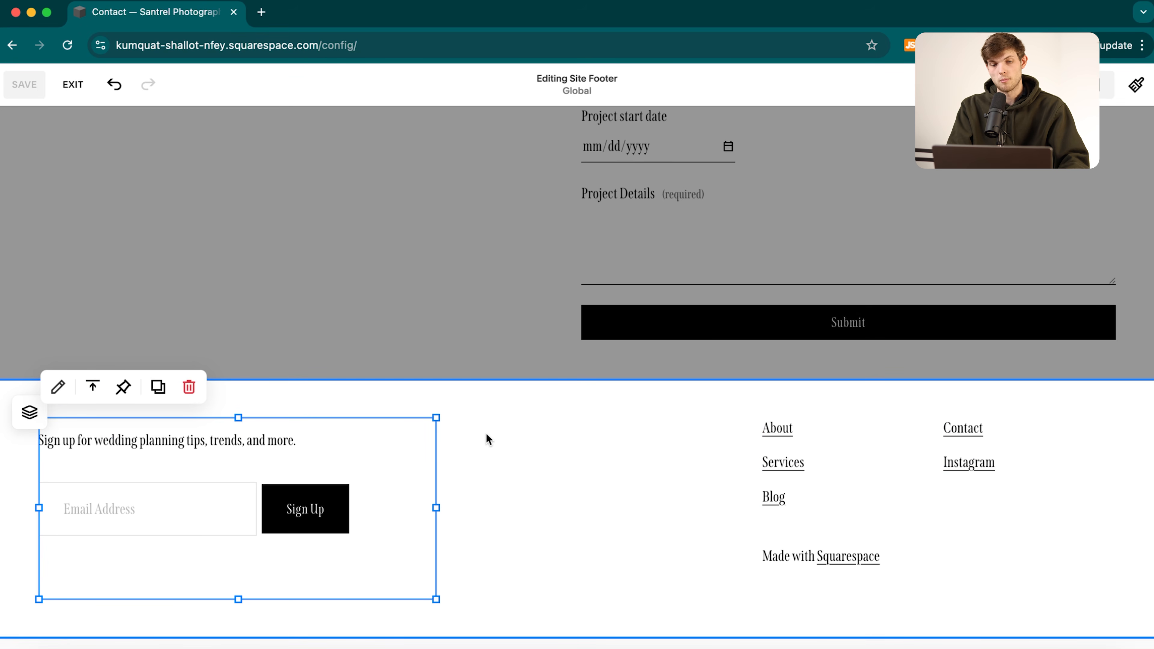
scroll(486, 433, "up", 20)
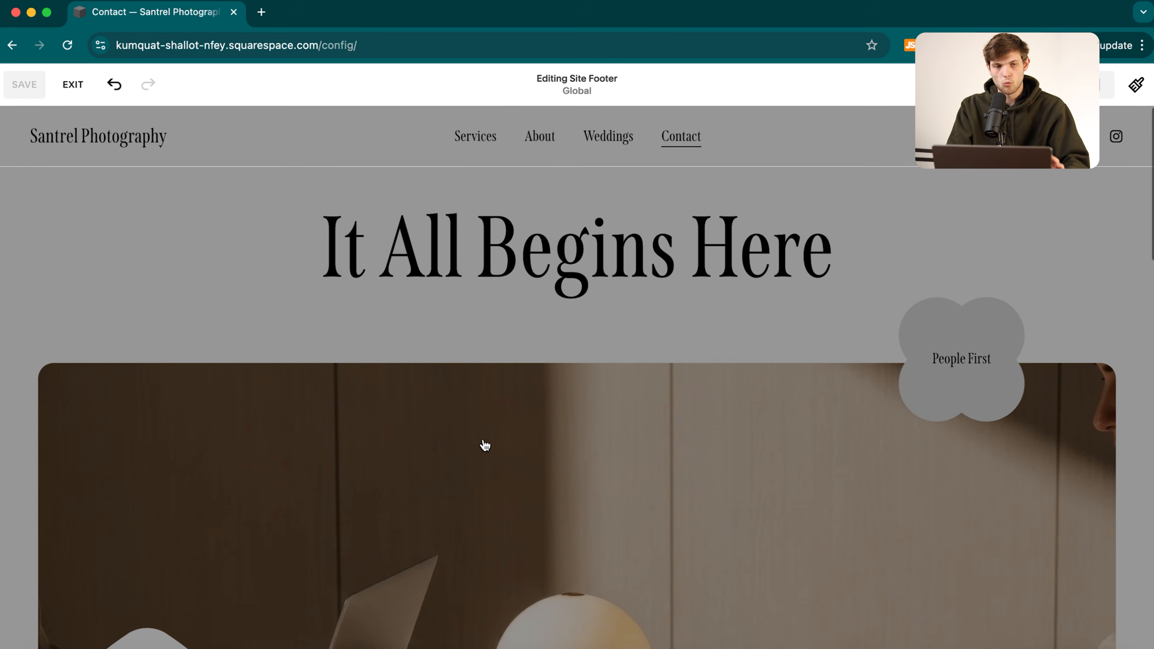
left_click(72, 86)
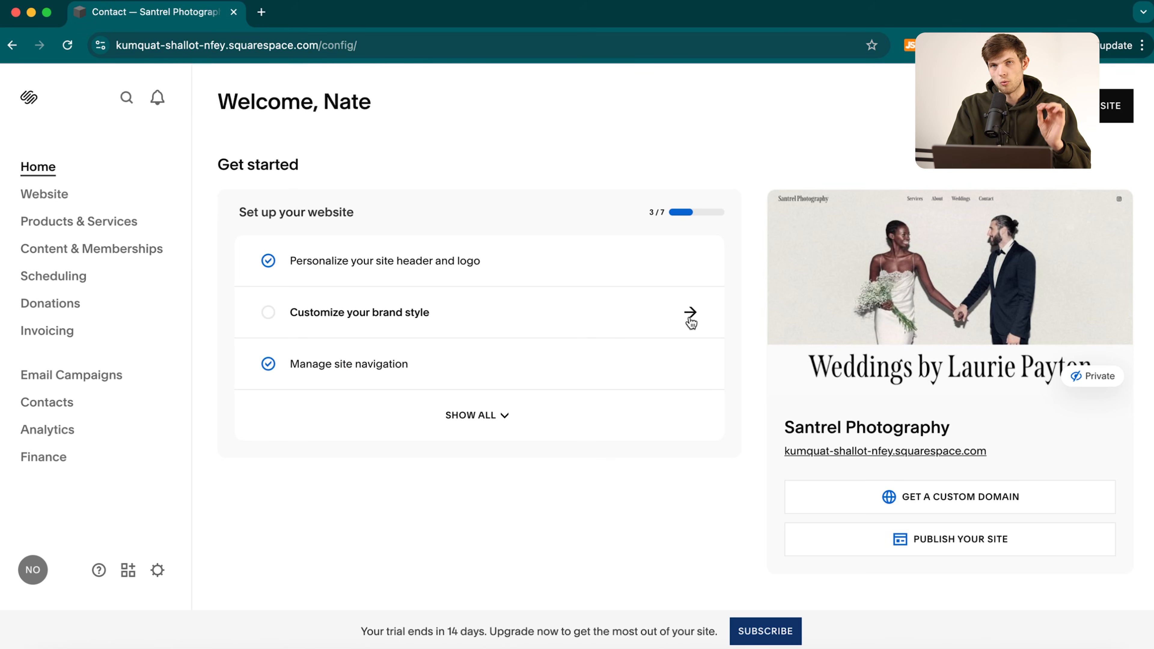
From 'Customize your brand style', open the Fonts panel showing Span Compressed at 16 px.
left_click(703, 321)
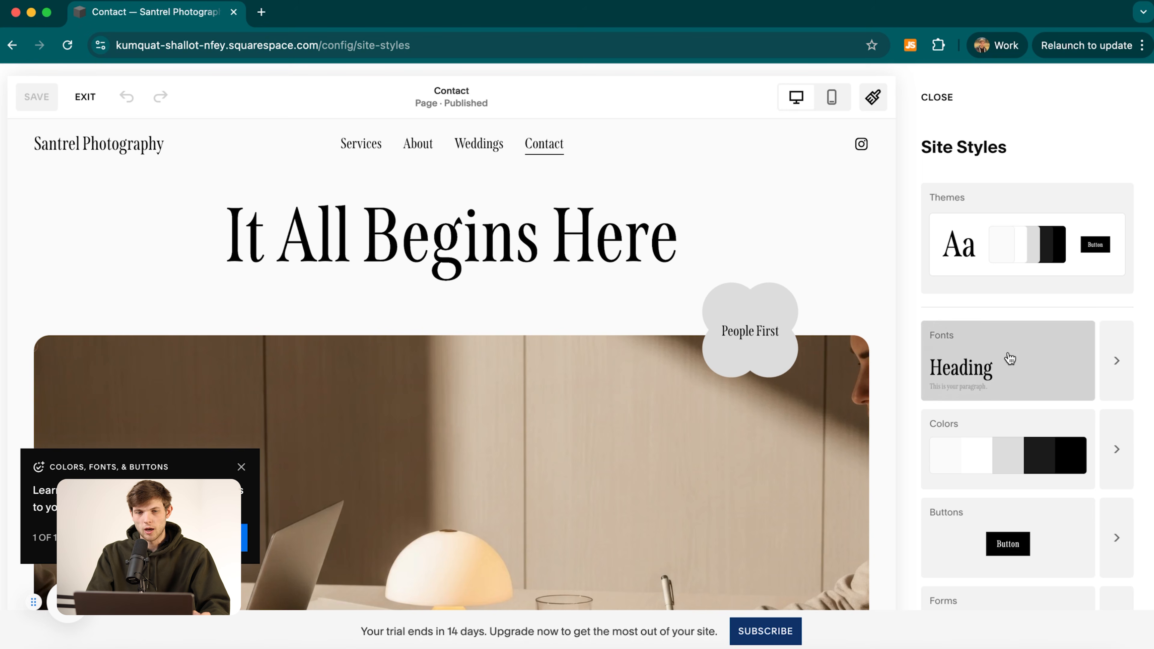
scroll(563, 282, "down", 10)
scroll(564, 279, "down", 4)
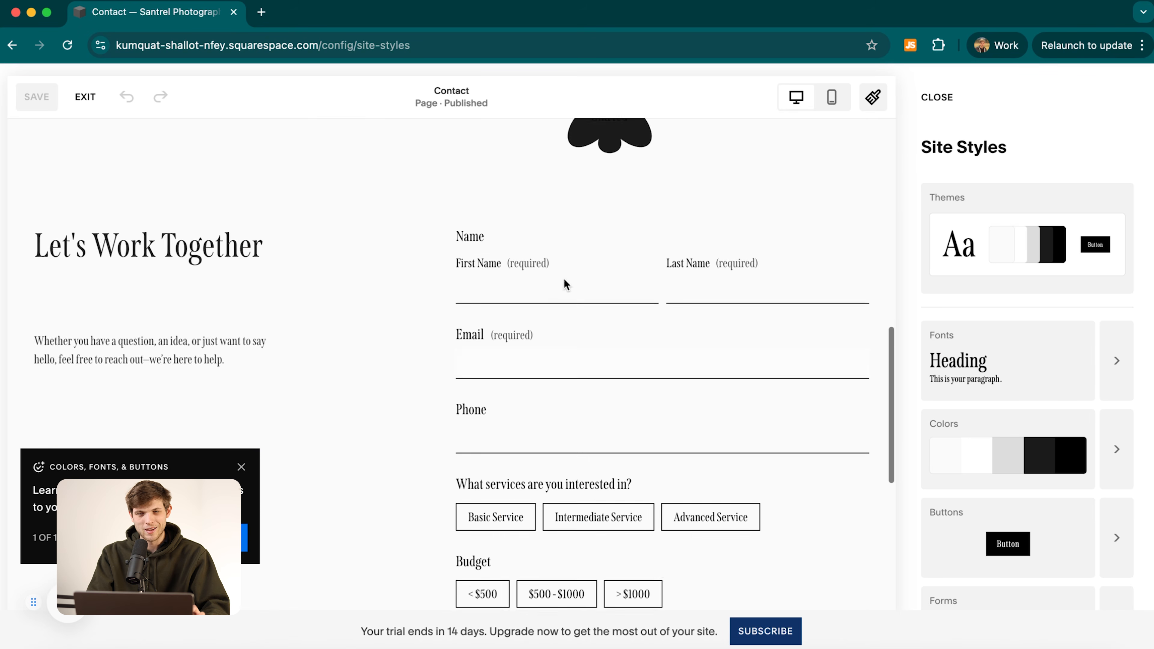
scroll(565, 279, "up", 14)
left_click(1110, 383)
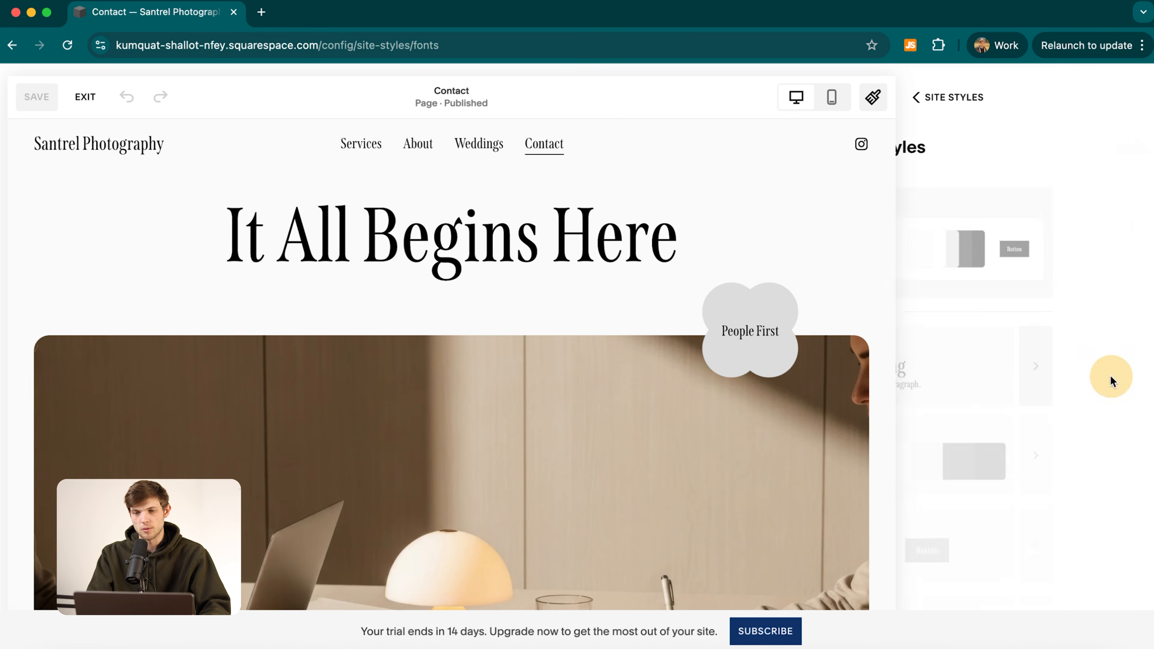
scroll(1035, 365, "down", 1)
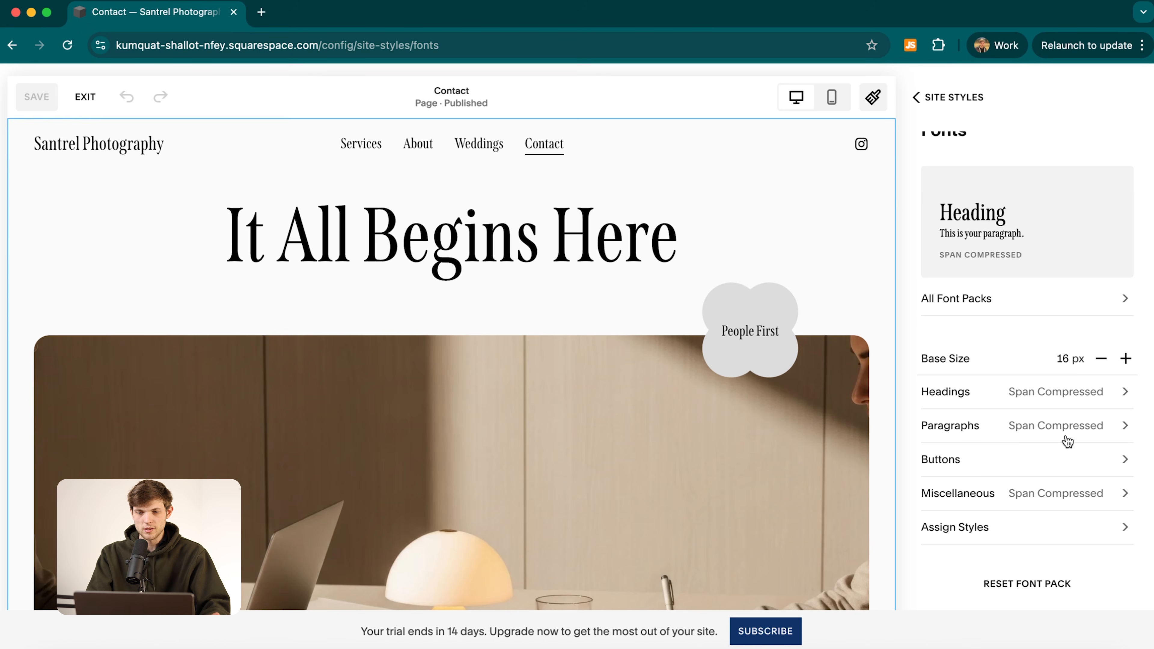
Reset the current Span Compressed font pack.
left_click(1026, 583)
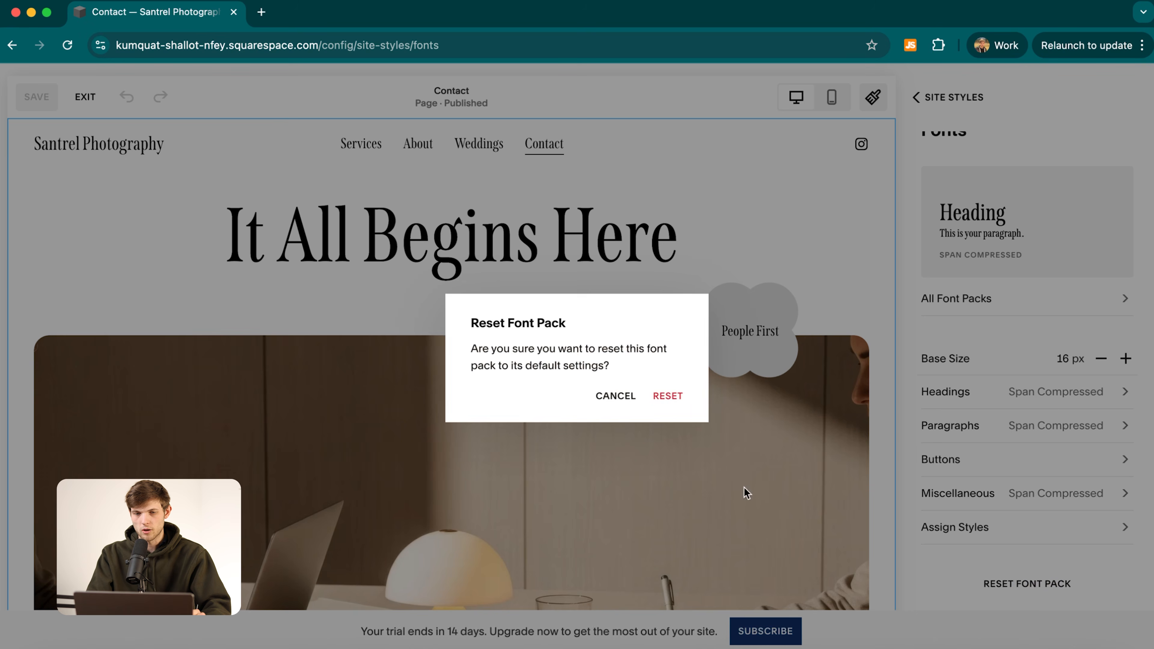
left_click(675, 399)
scroll(951, 344, "down", 5)
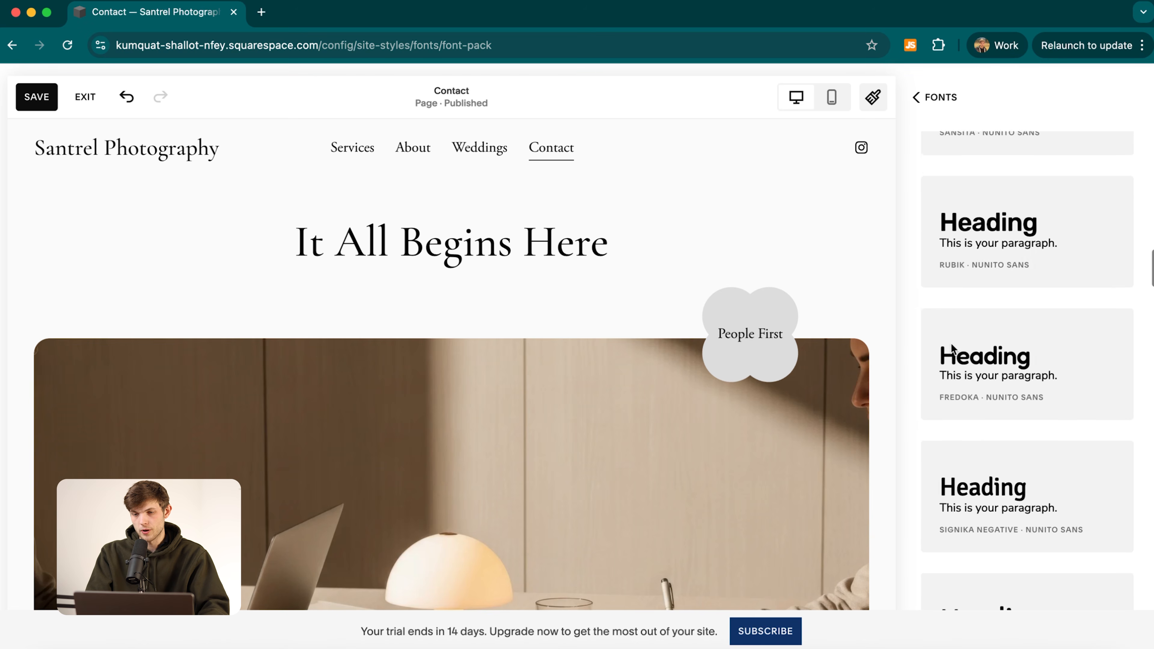
scroll(952, 345, "down", 10)
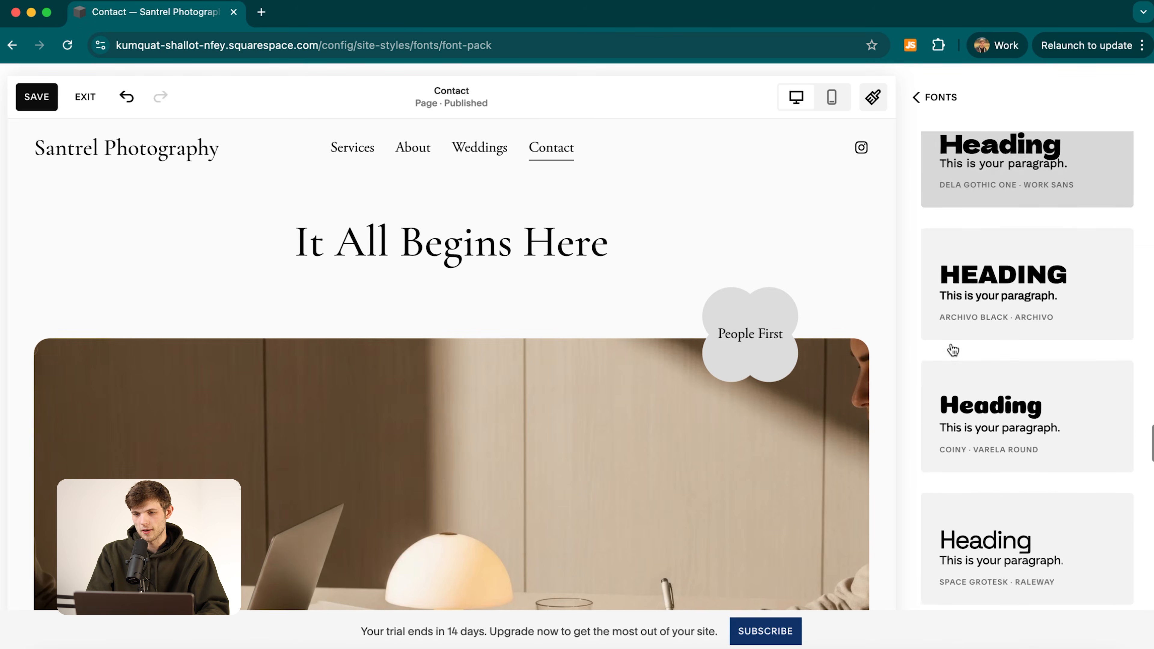
scroll(990, 371, "down", 10)
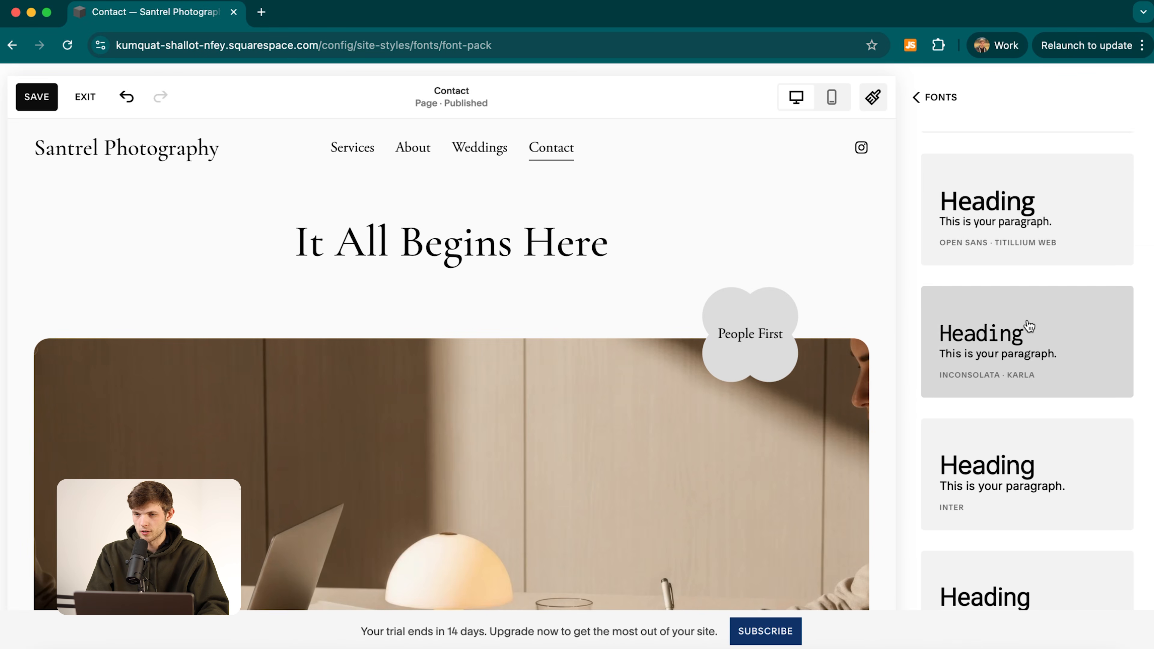
scroll(1044, 359, "down", 10)
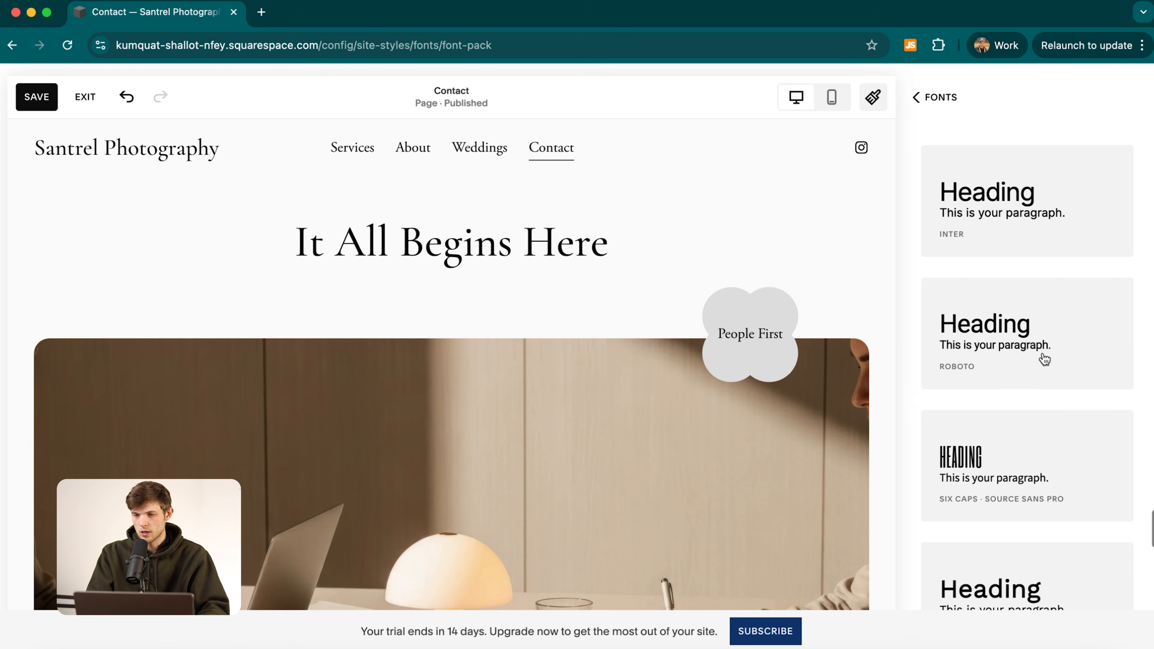
scroll(1044, 359, "down", 6)
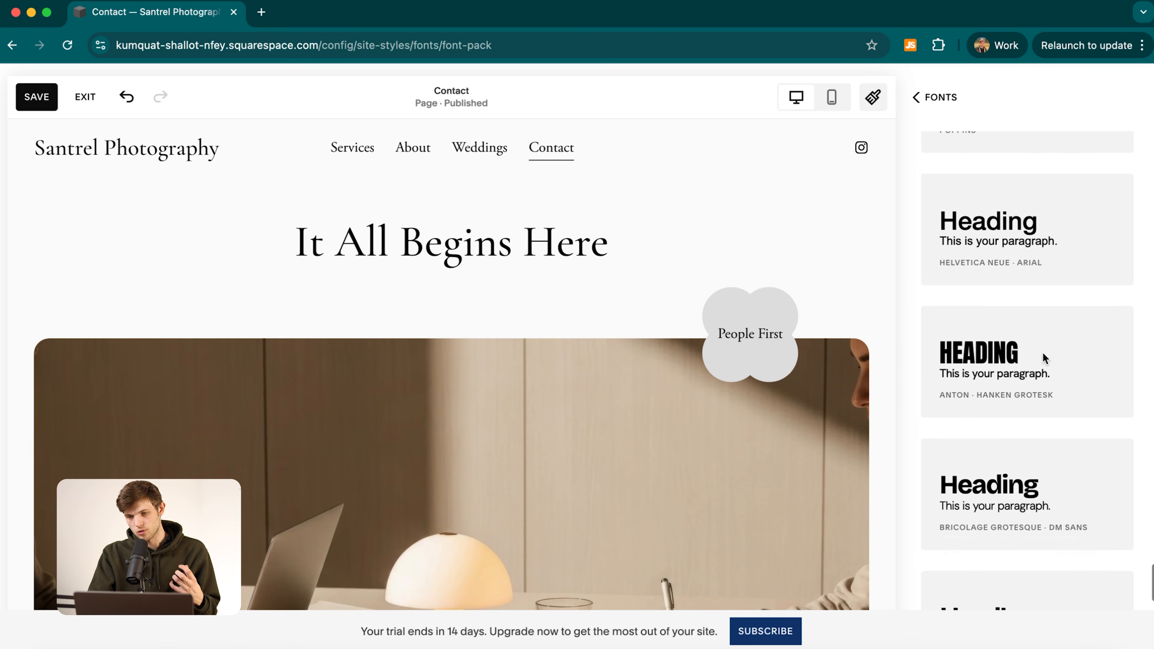
scroll(1044, 359, "up", 15)
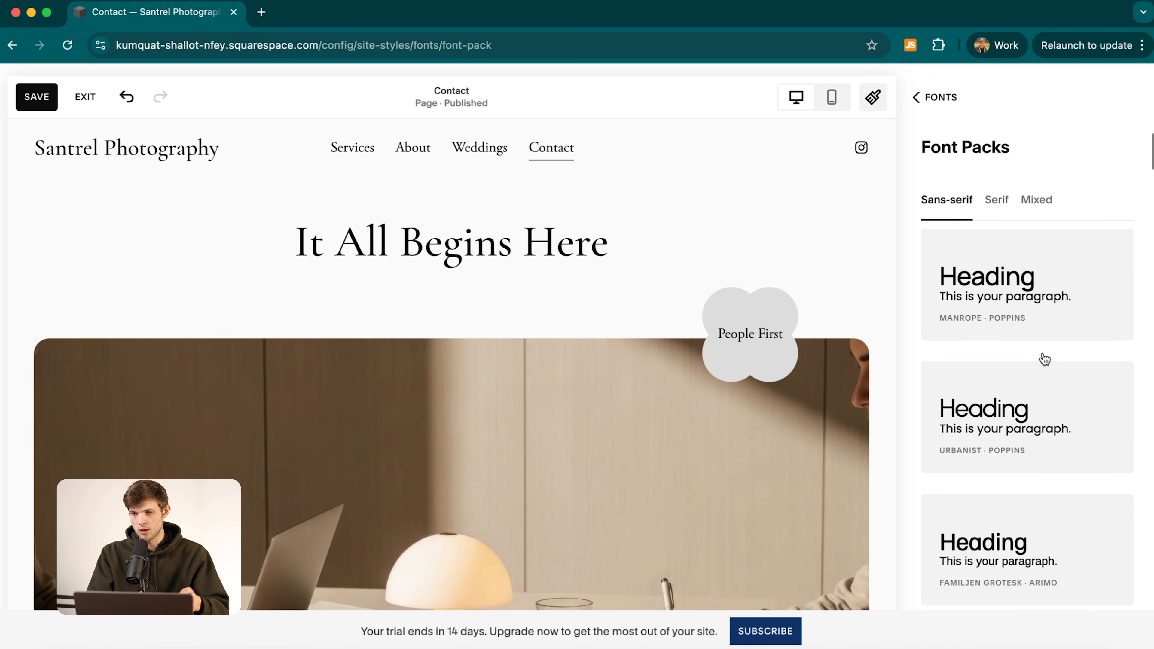
Apply the serif Gilda Display · PT Serif font pack and save it.
left_click(992, 200)
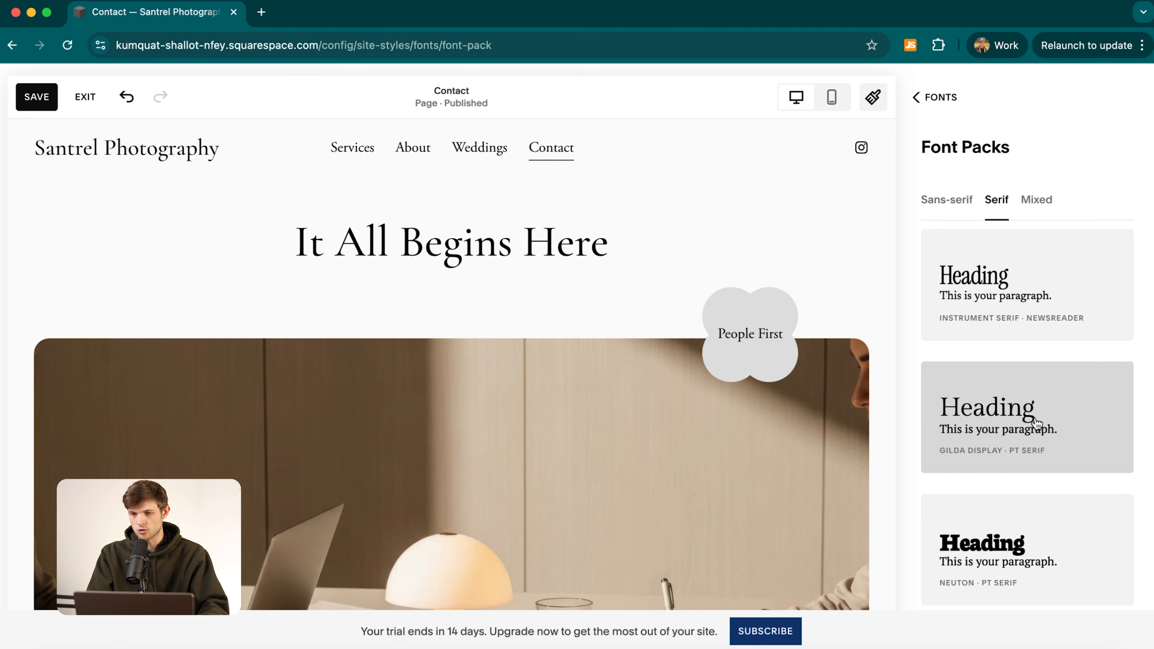
left_click(1022, 419)
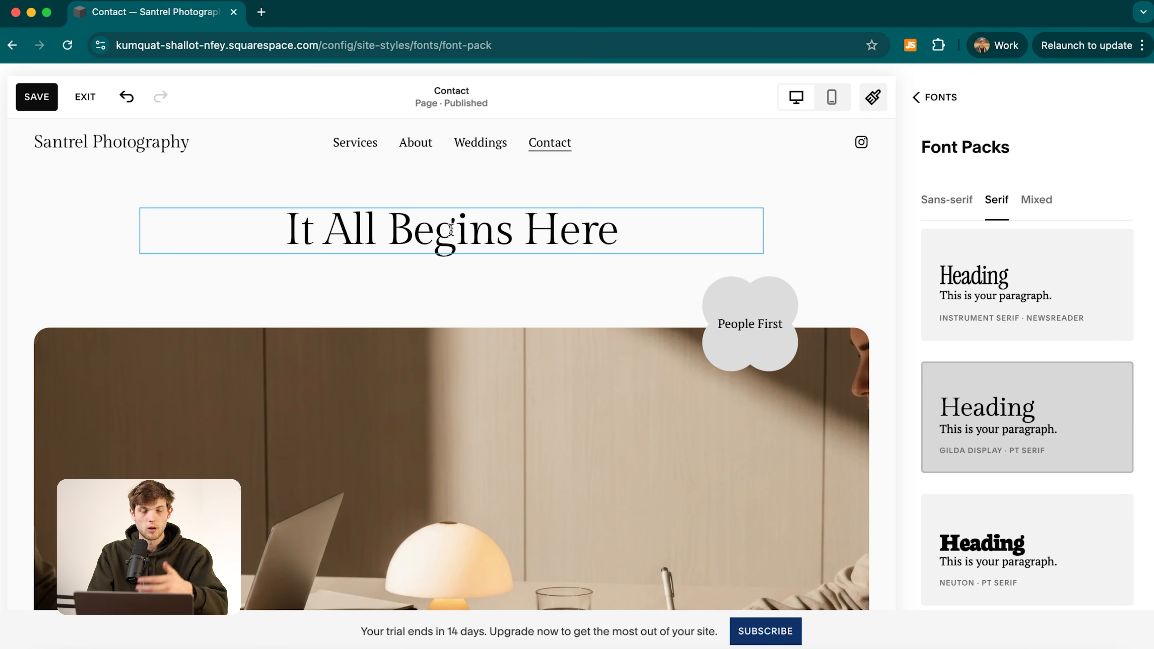
left_click(30, 103)
left_click(933, 97)
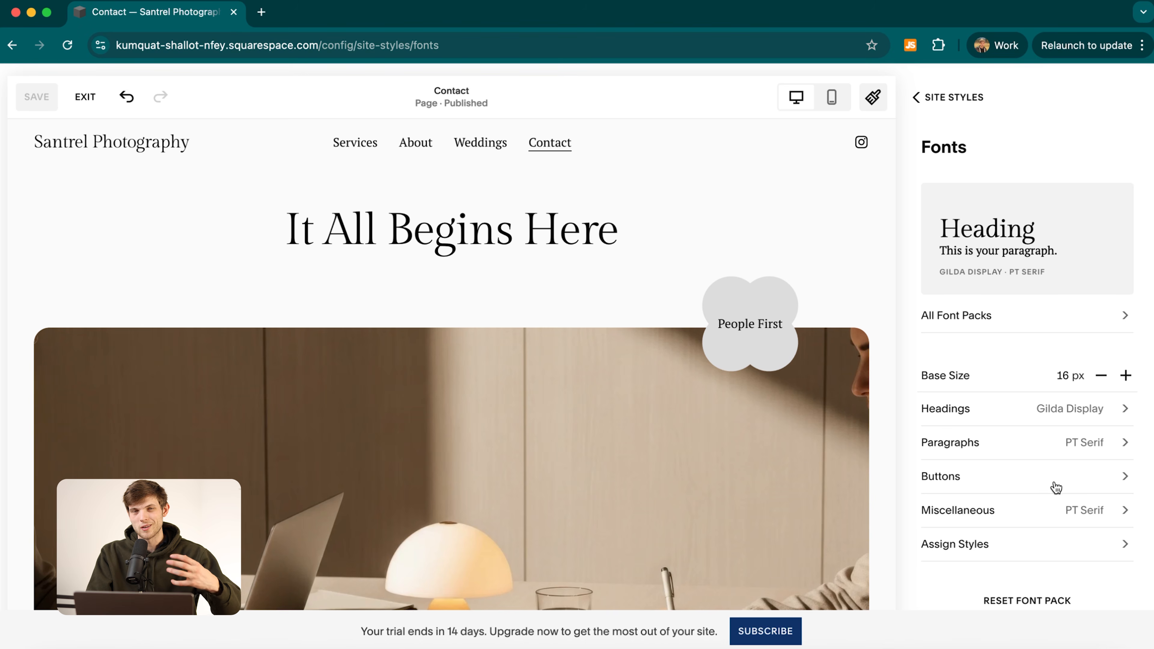
Look through the button font and colour settings in Site Styles.
left_click(1079, 489)
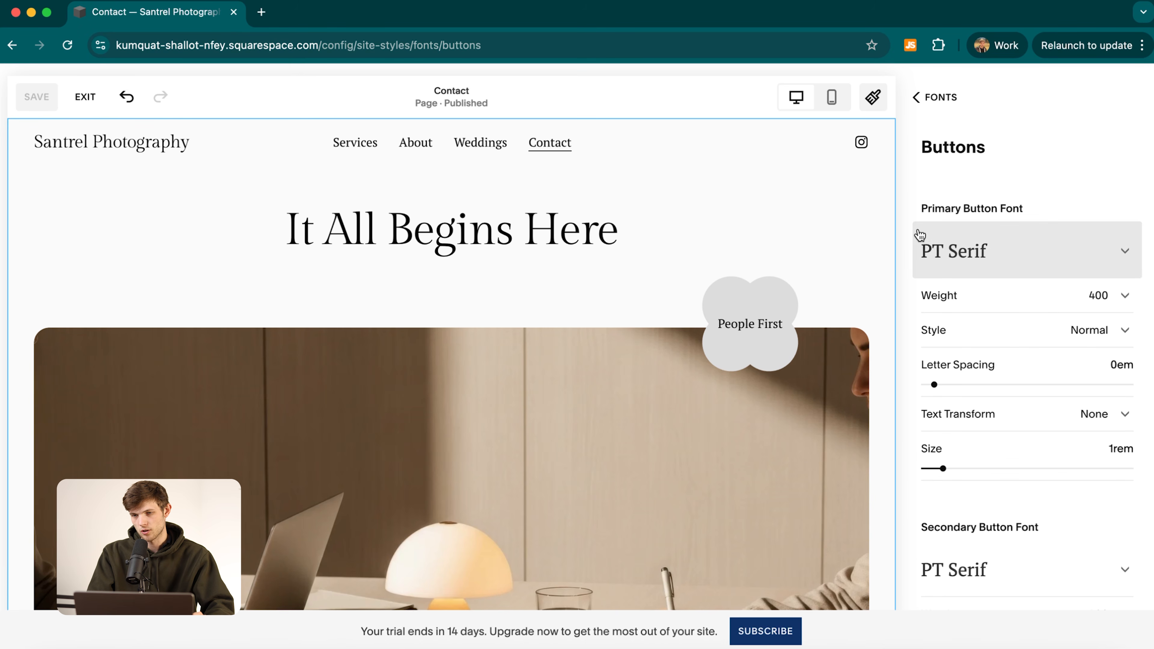
left_click(922, 97)
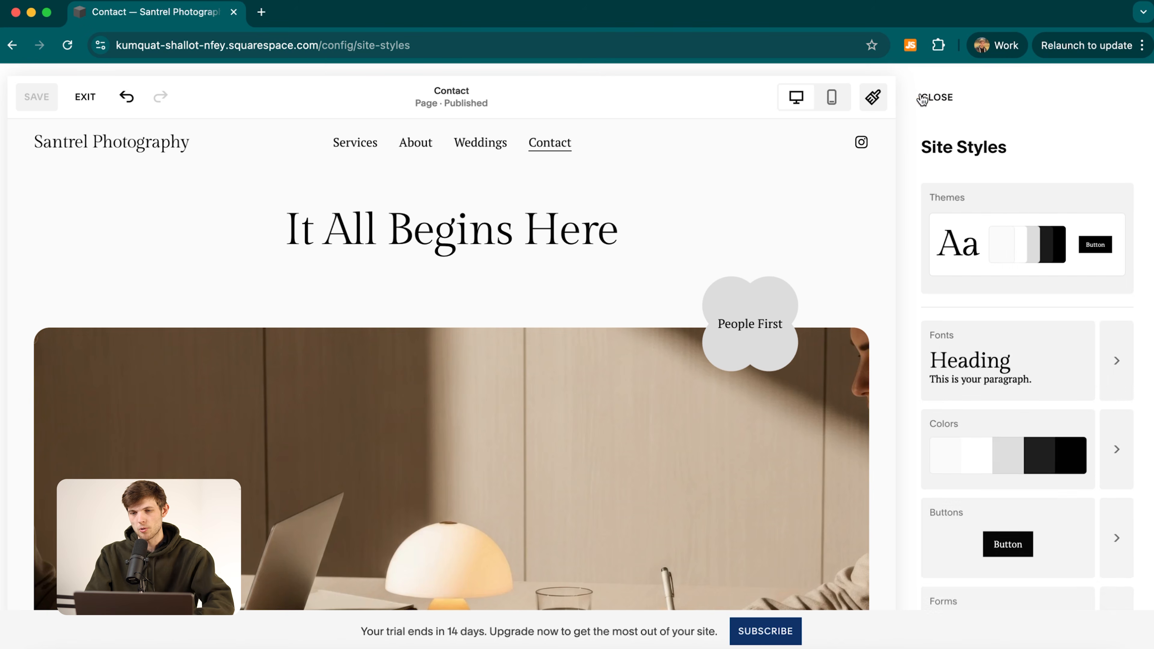
left_click(1130, 469)
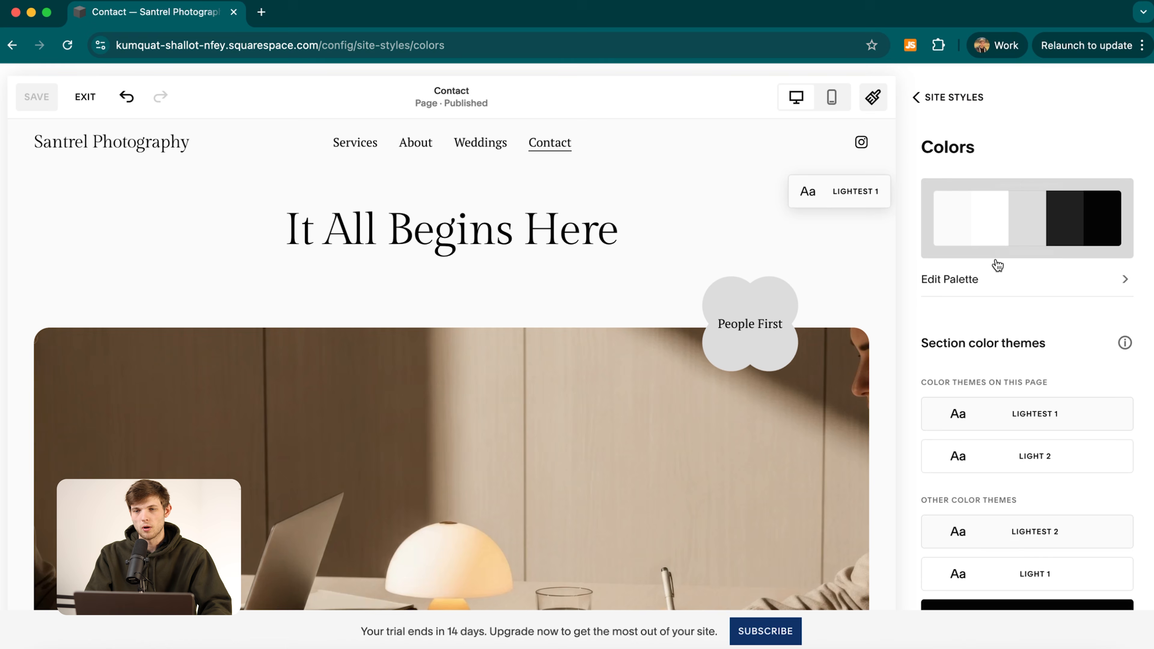
scroll(1027, 441, "down", 5)
scroll(1027, 441, "up", 5)
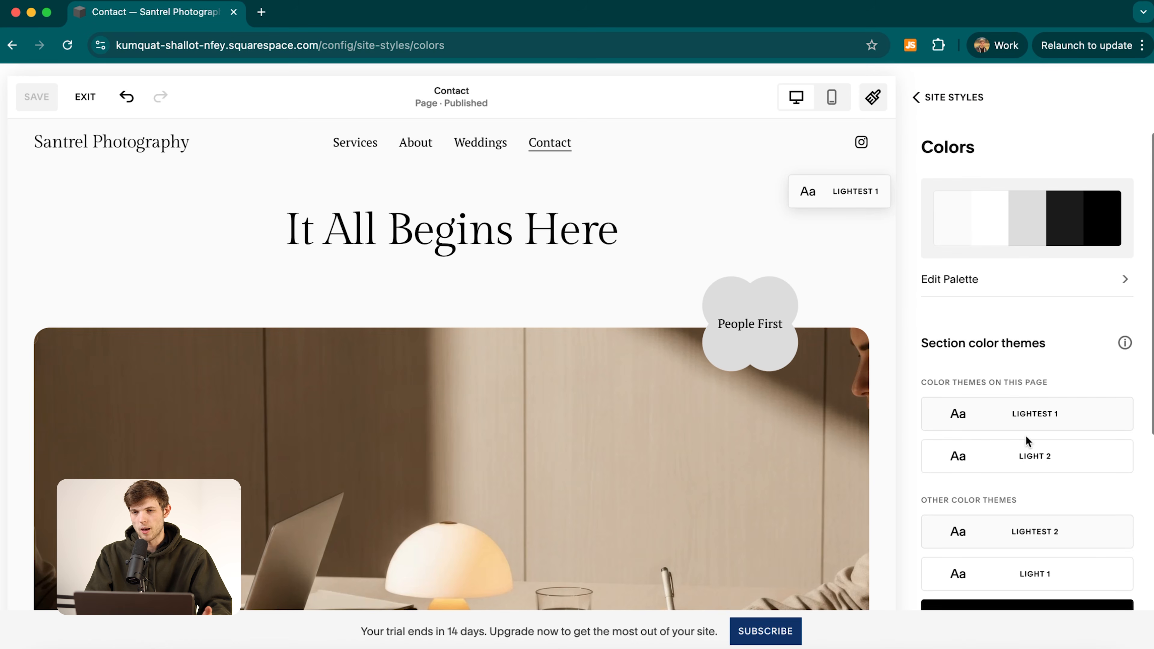
left_click(916, 96)
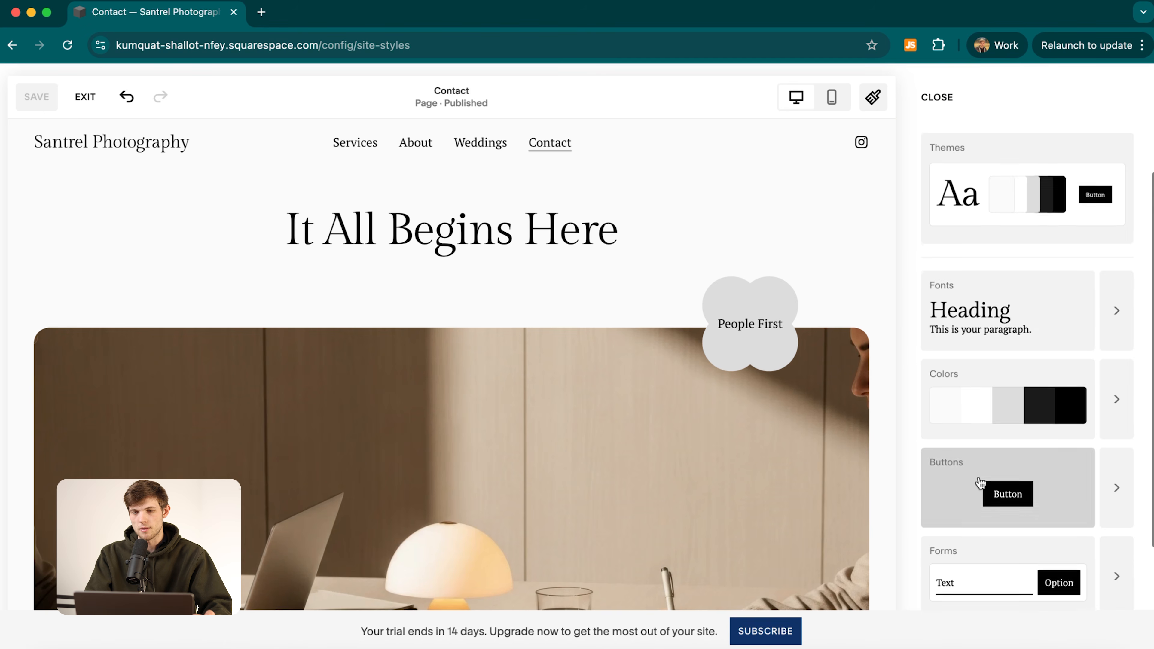
scroll(1082, 531, "down", 2)
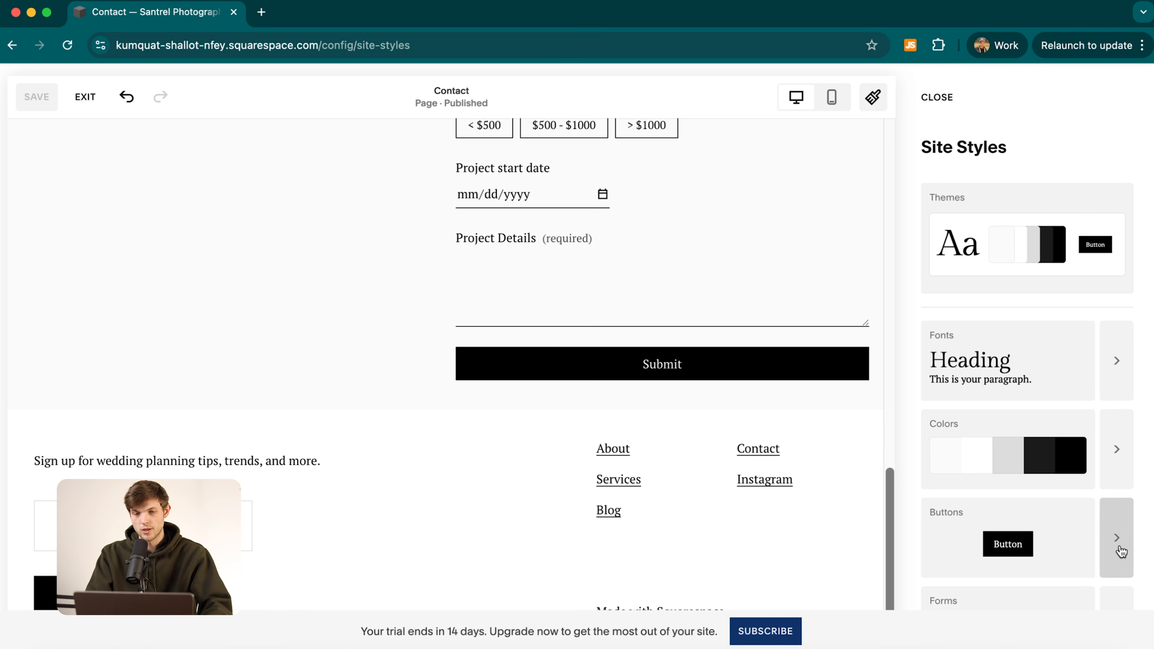
Apply the rounded button pack from All Button Packs and save it.
left_click(1116, 538)
scroll(1027, 491, "down", 1)
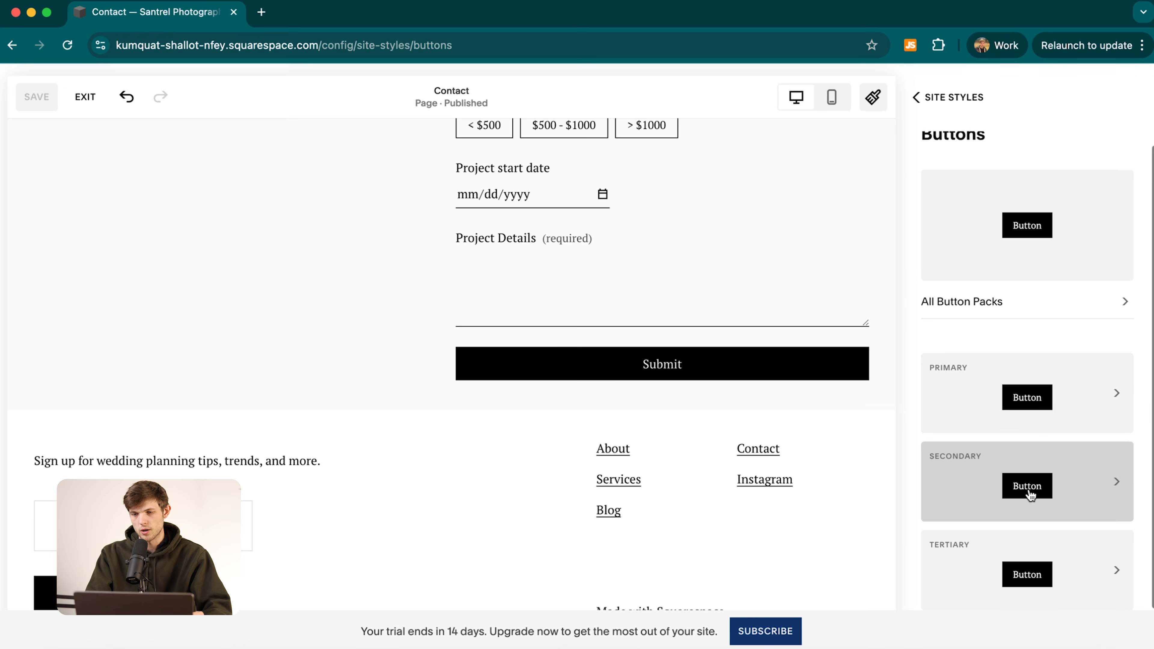
left_click(1121, 311)
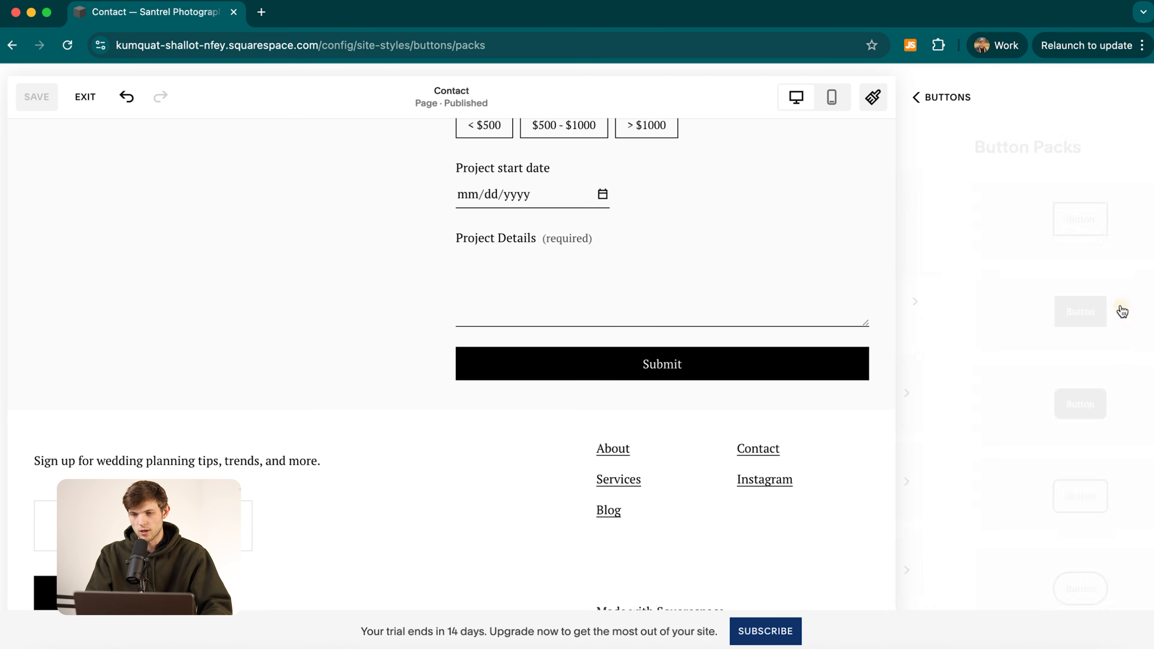
scroll(955, 433, "down", 2)
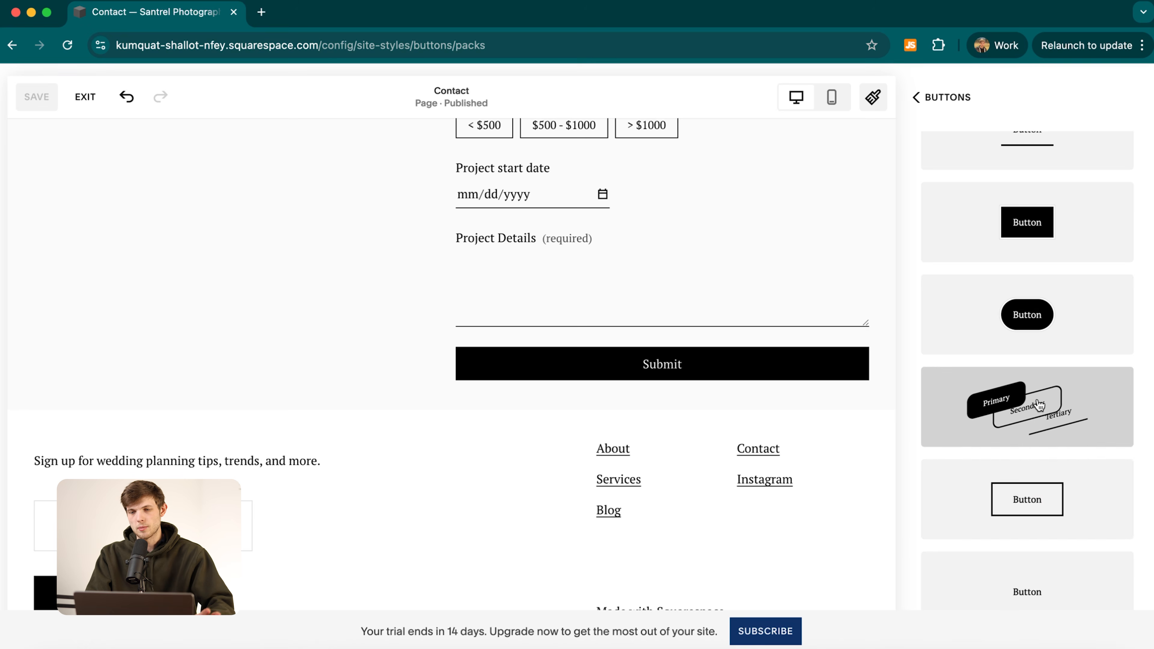
left_click(1045, 420)
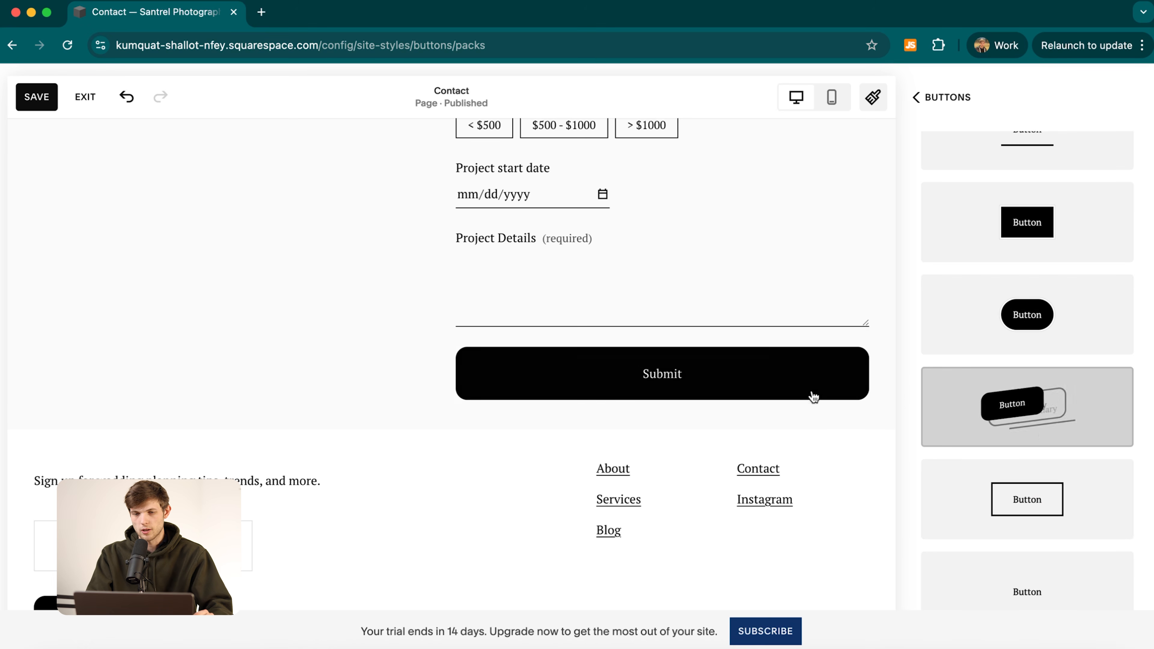
left_click(36, 96)
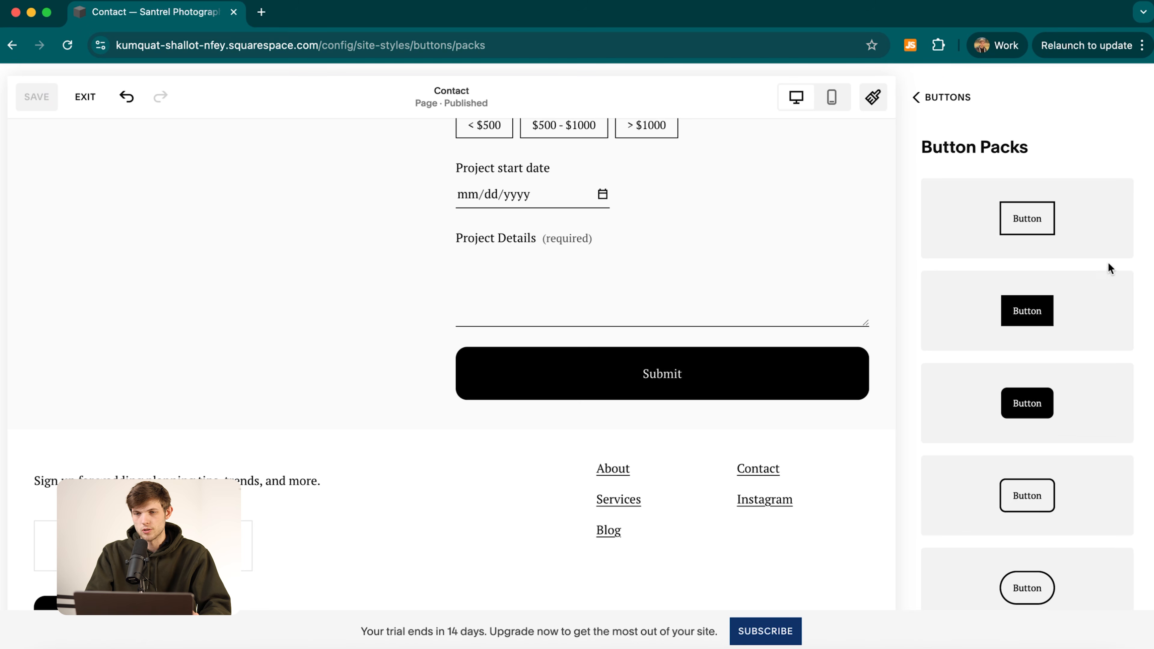
left_click(940, 98)
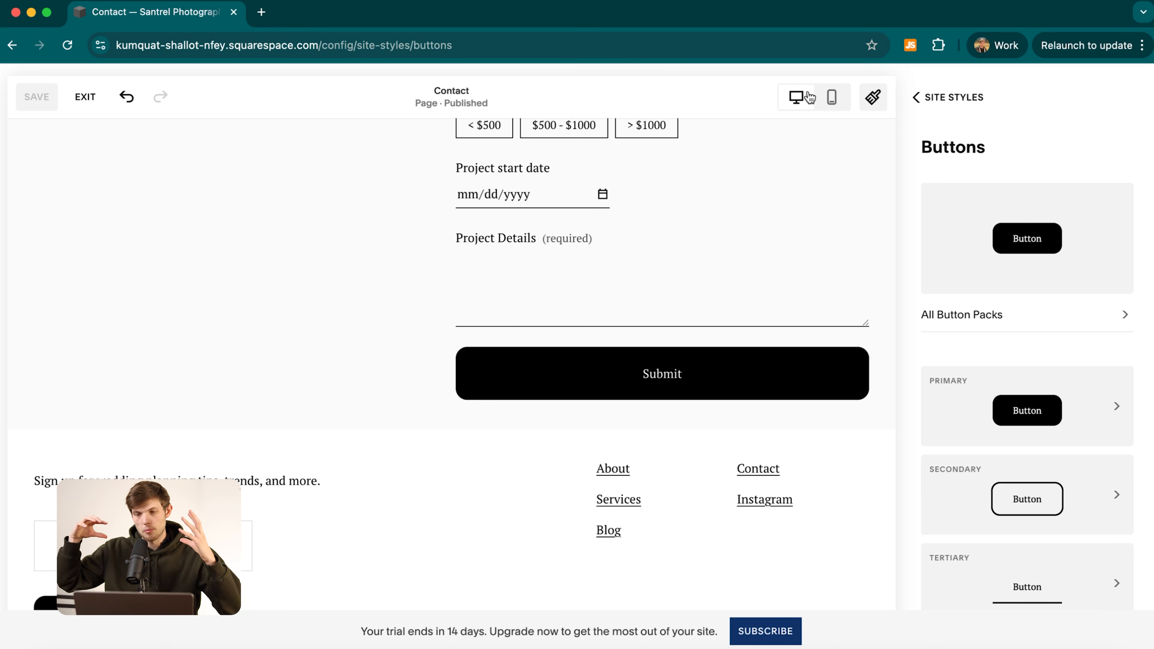
left_click(938, 105)
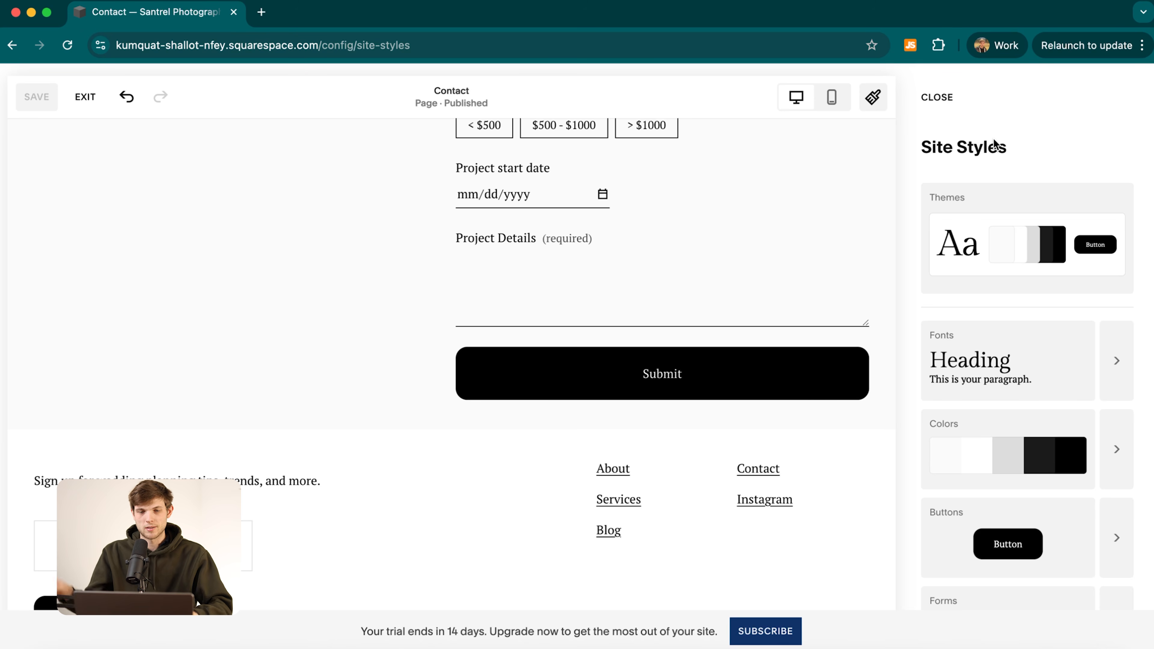
Close Site Styles and exit the editor to the dashboard.
scroll(545, 340, "up", 15)
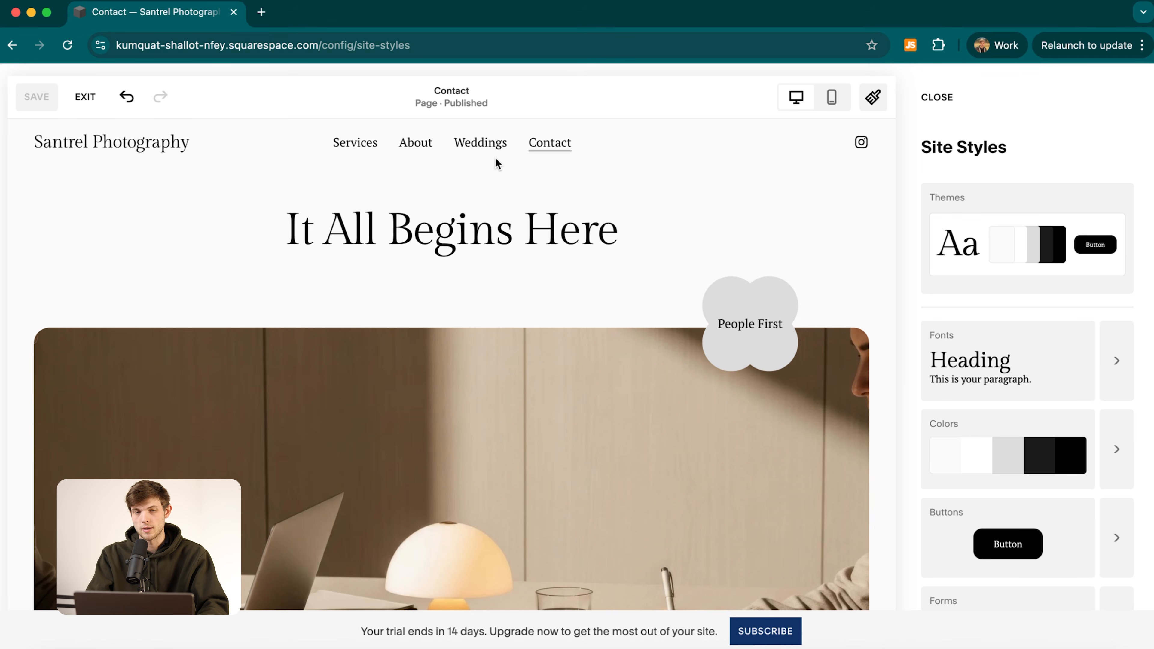
left_click(87, 103)
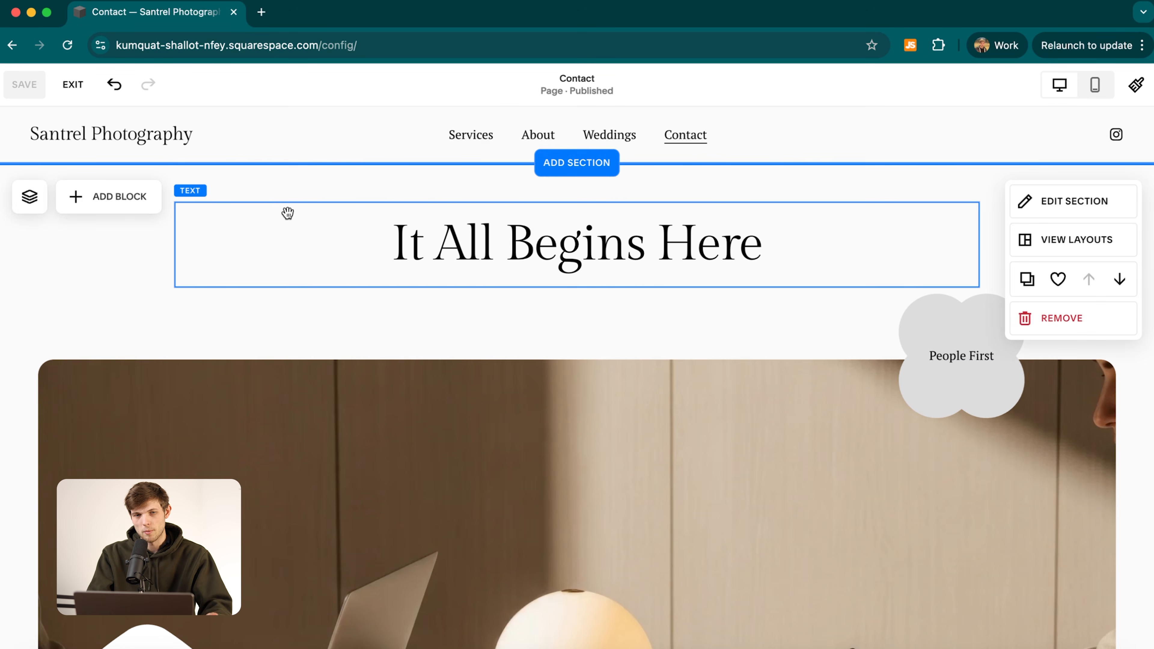
left_click(75, 97)
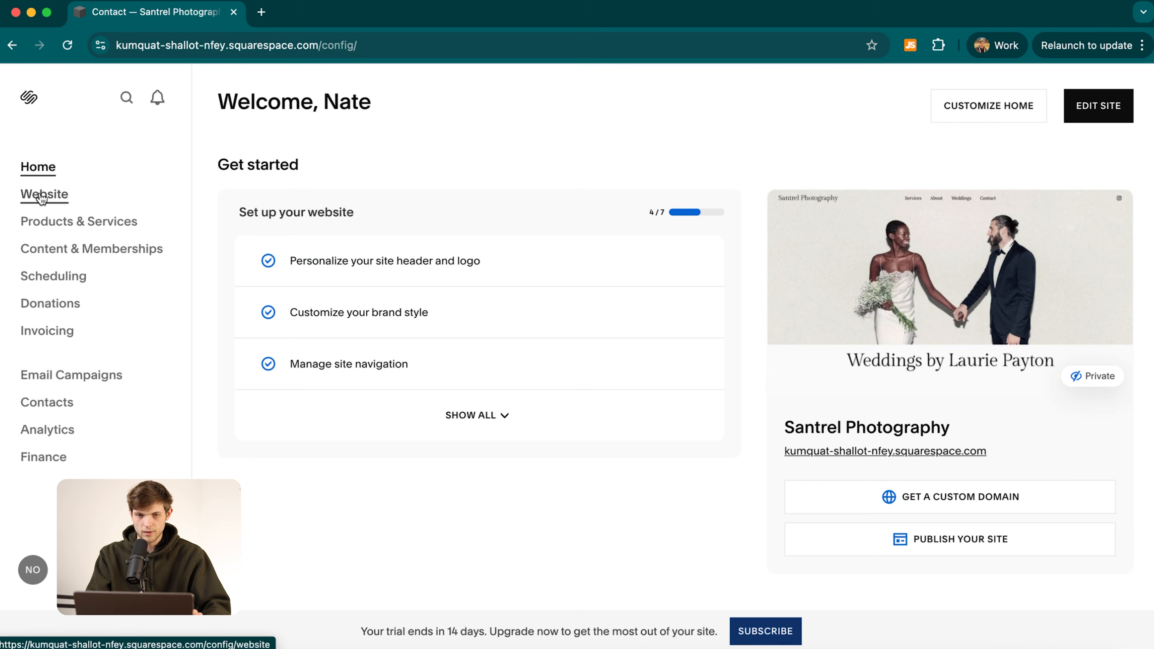
Open Website, go from the Services preview to Home, and start editing Home.
left_click(40, 198)
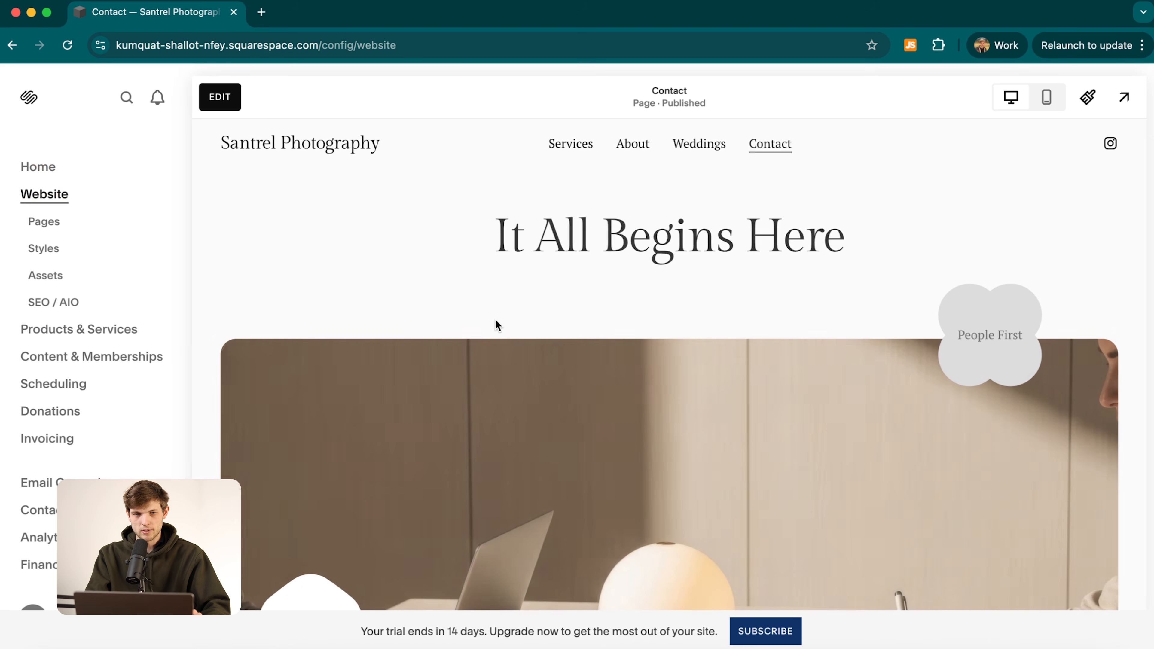
scroll(776, 409, "down", 2)
scroll(776, 409, "up", 2)
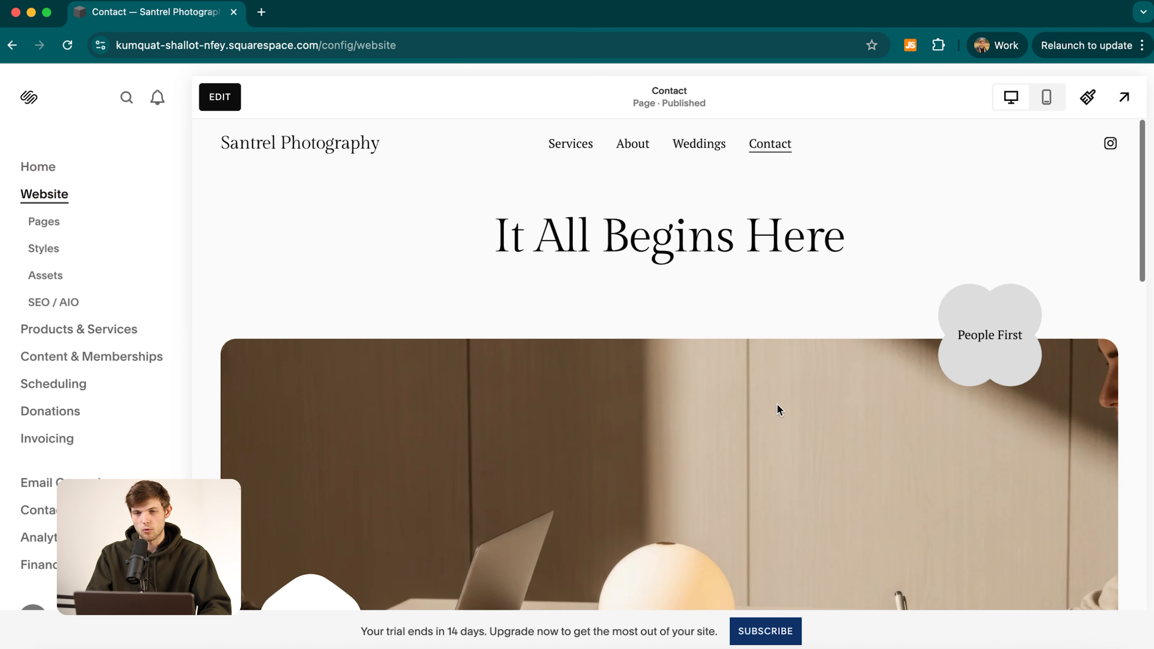
left_click(571, 146)
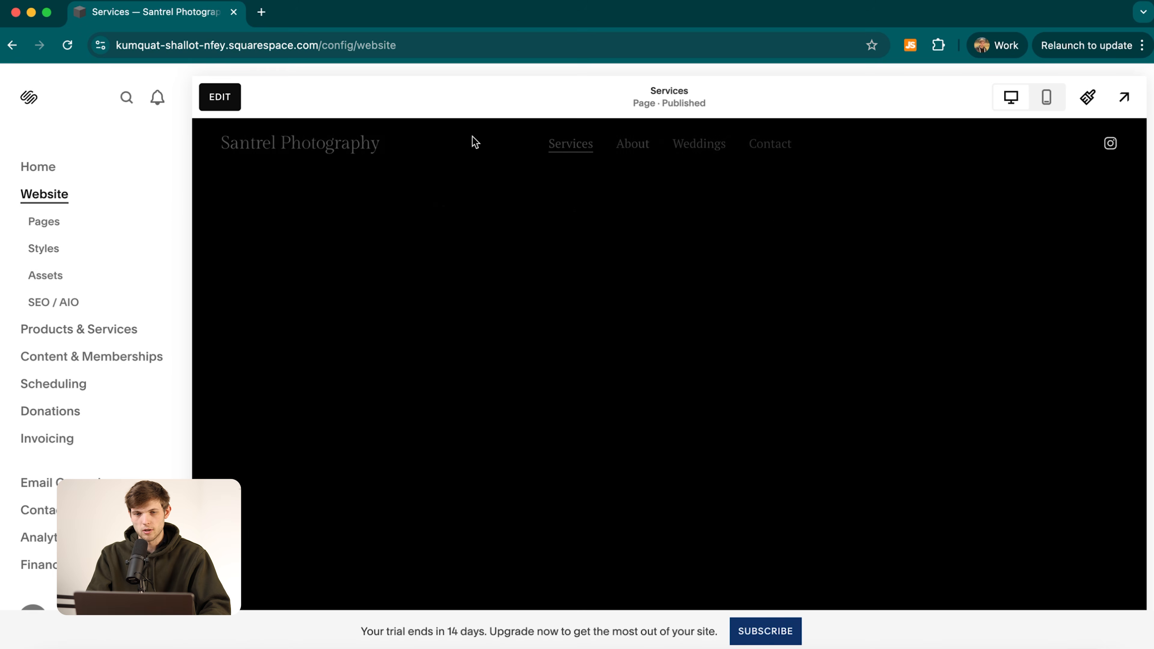
left_click(251, 141)
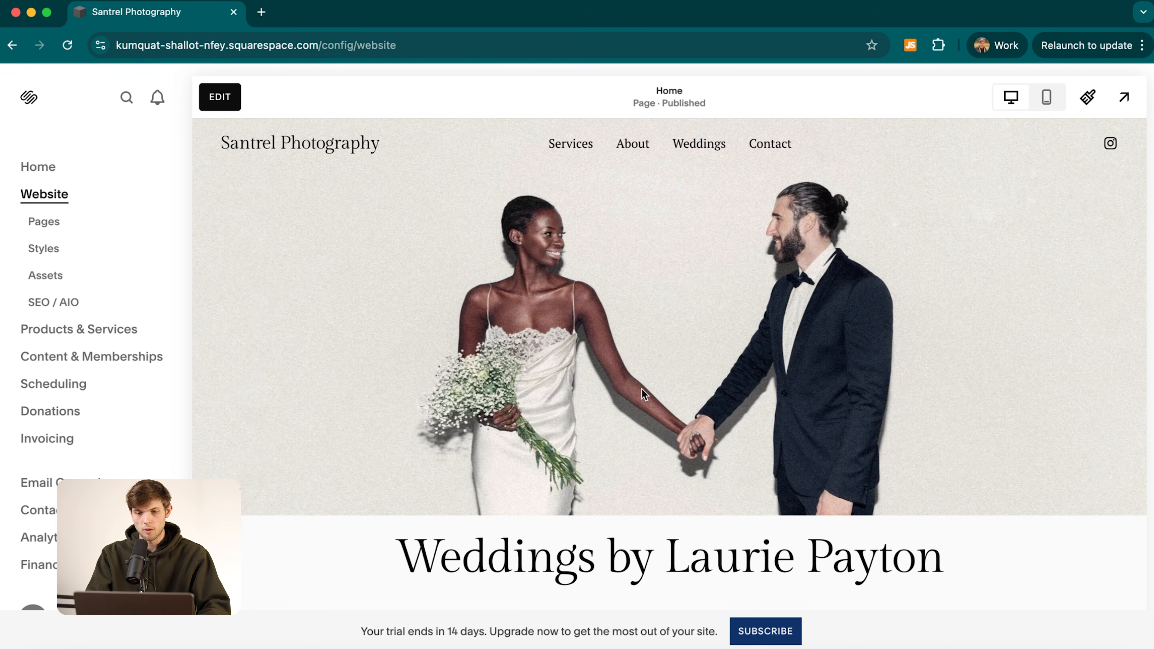
left_click(220, 96)
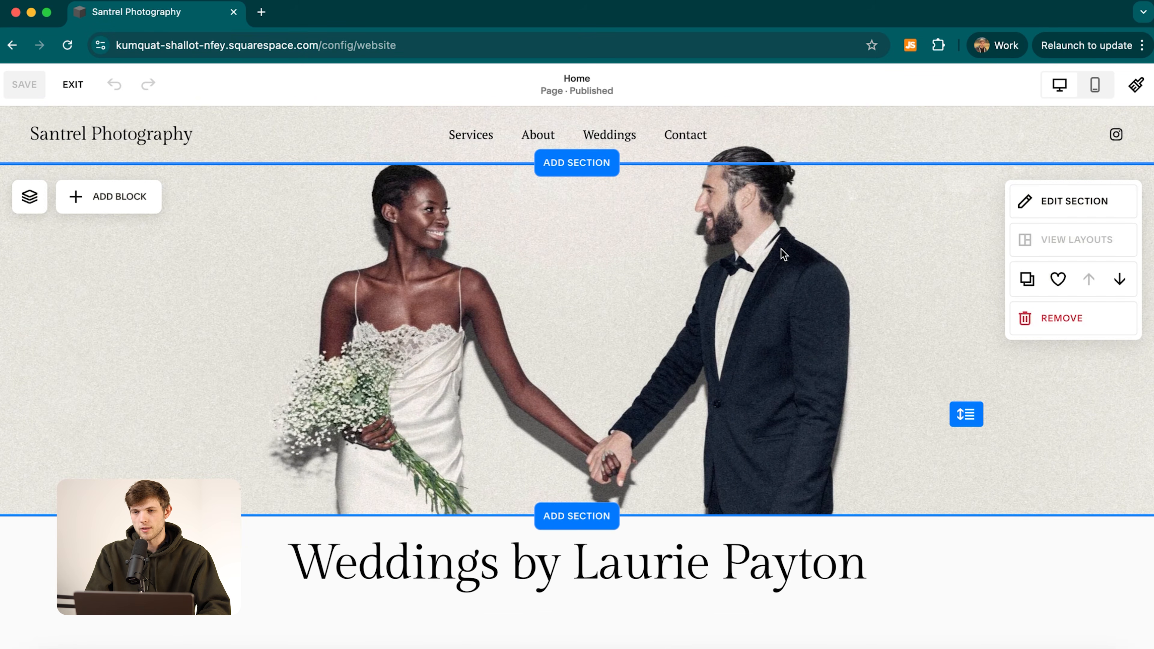
Replace the banner background with the hillside couple stock photo found by searching 'wedd'.
left_click(1075, 200)
left_click(992, 185)
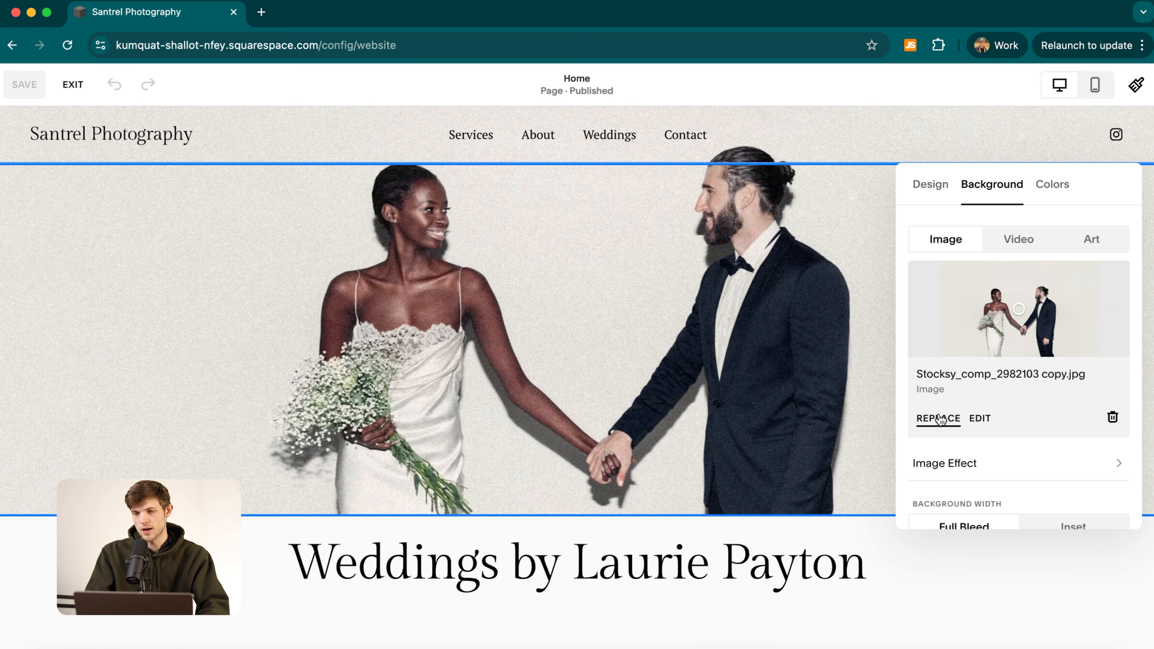
left_click(931, 423)
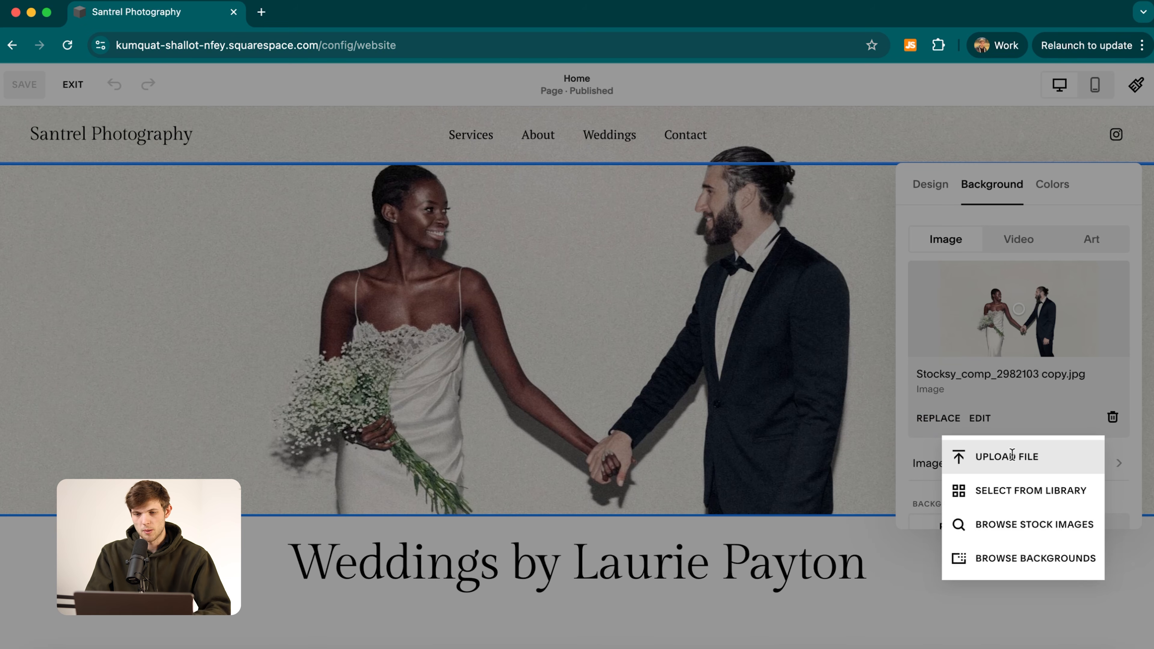
left_click(1029, 525)
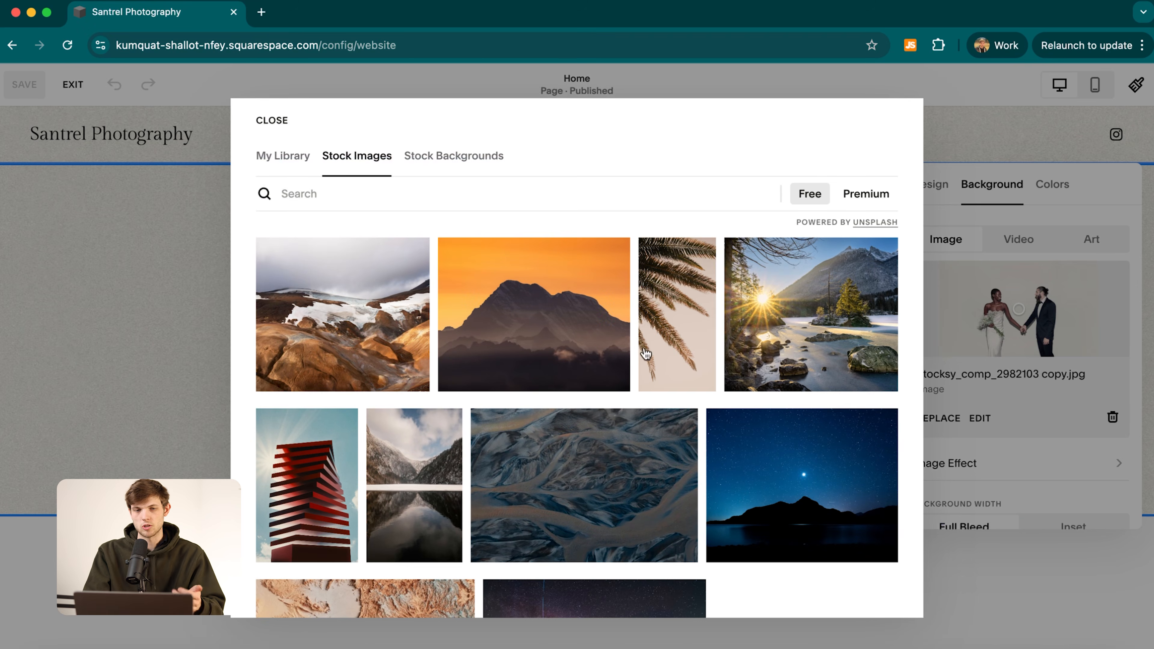
left_click(339, 190)
type("wedding")
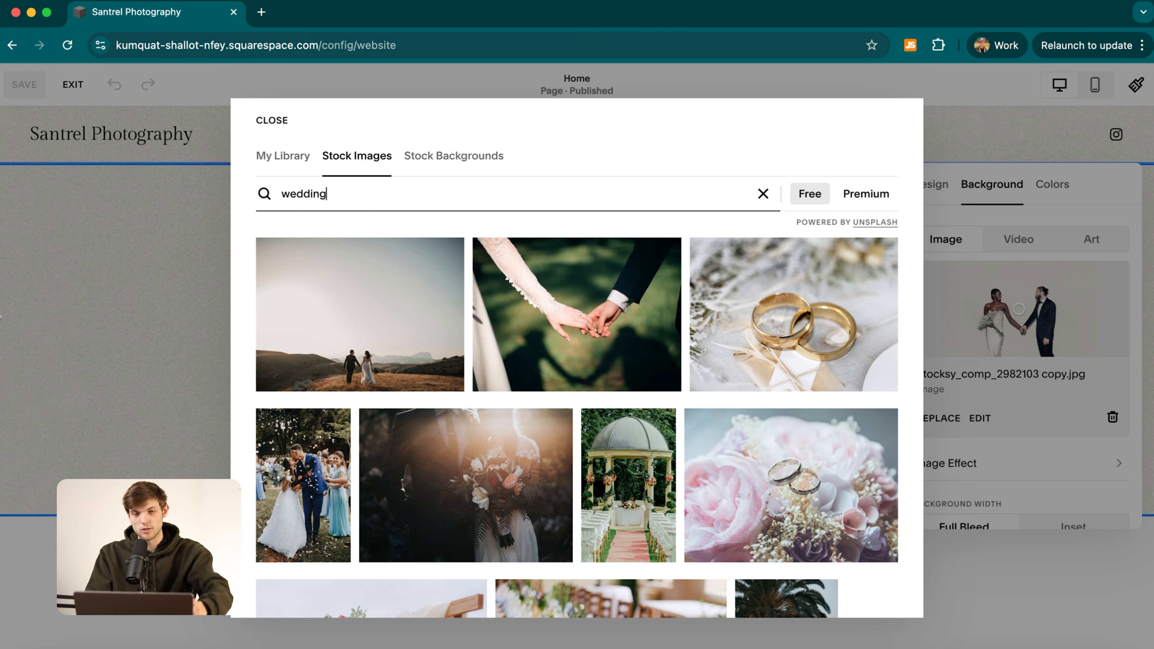
left_click(411, 321)
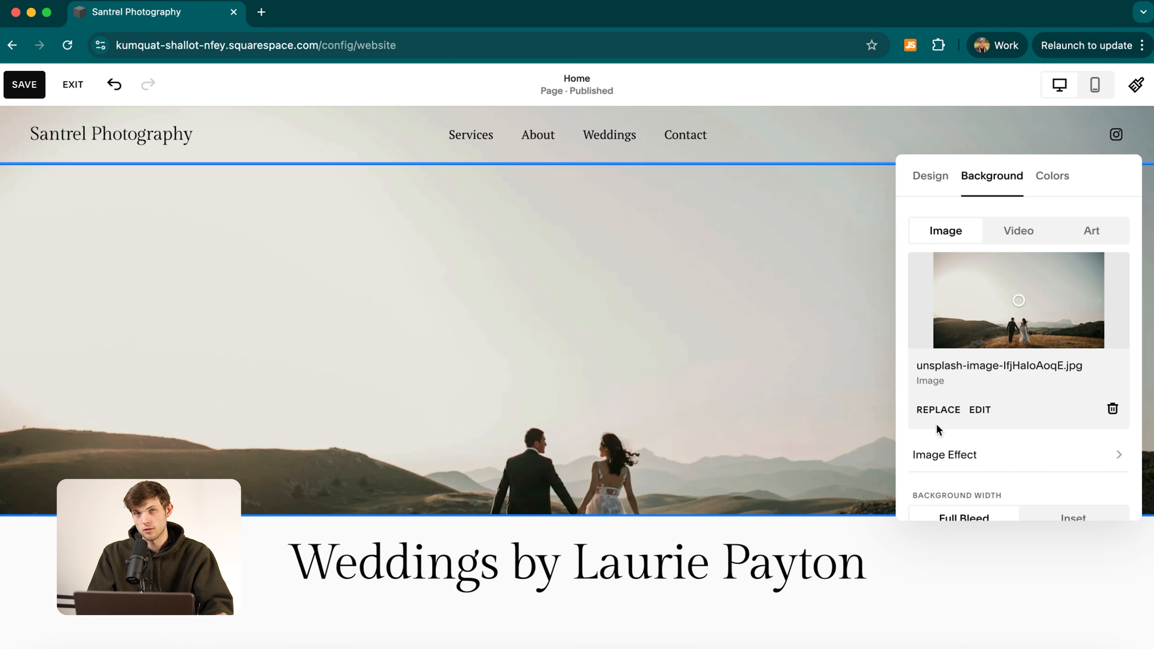
Custom-crop the banner photo's top edge down to trim the sky, and save the crop.
left_click(981, 410)
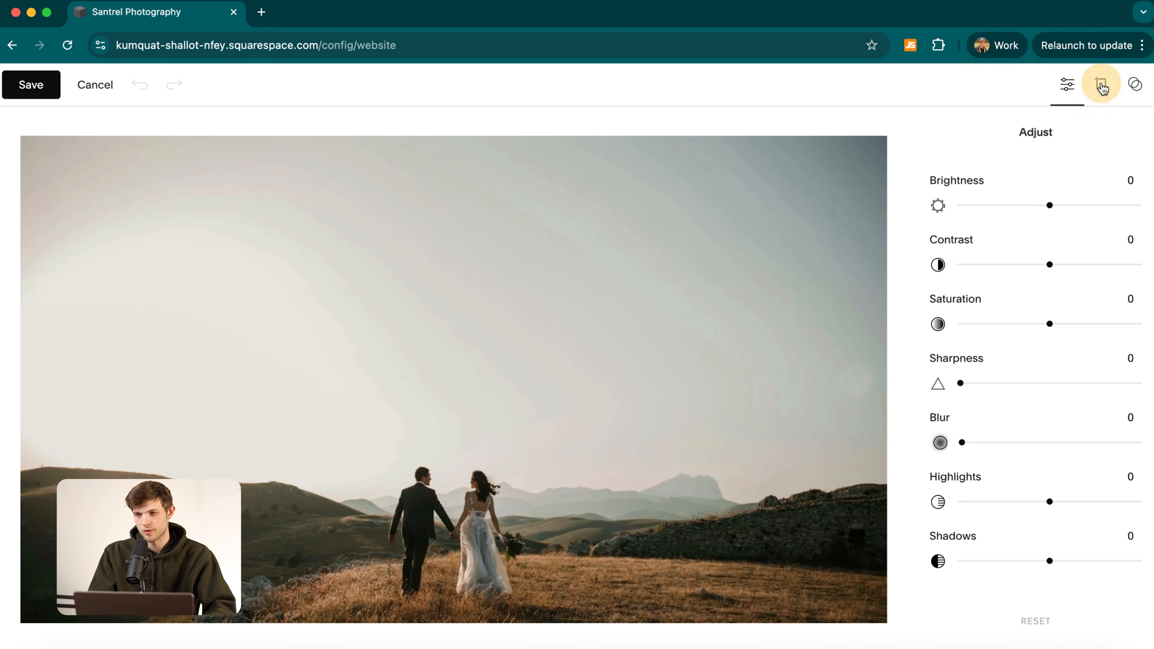
left_click(1101, 85)
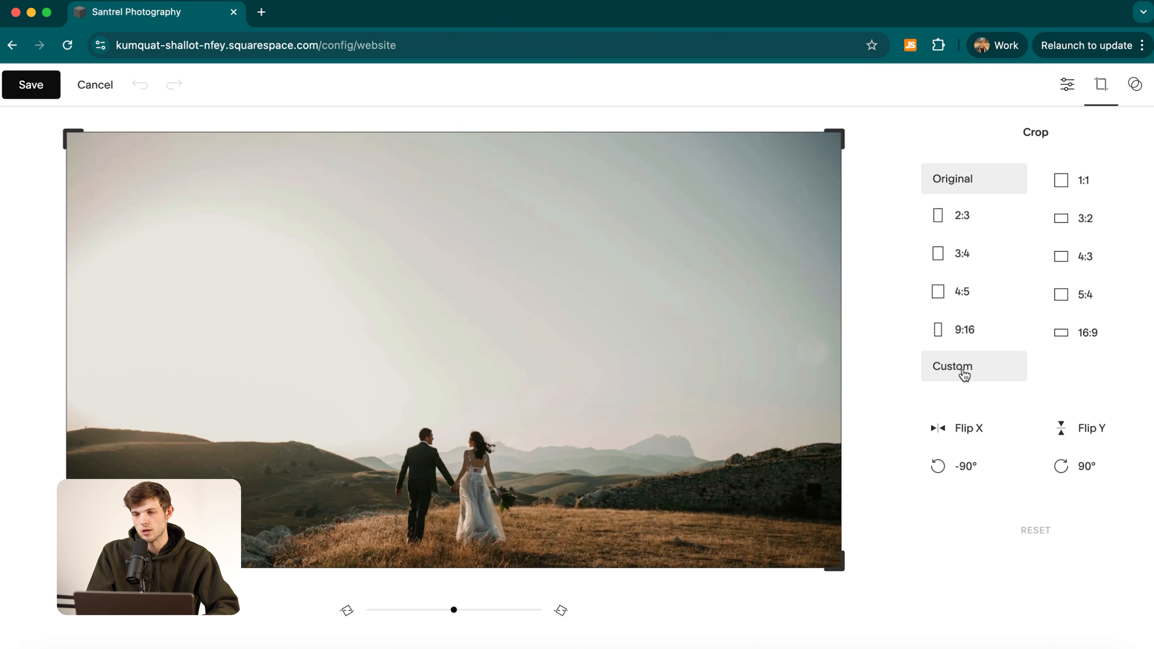
left_click(963, 374)
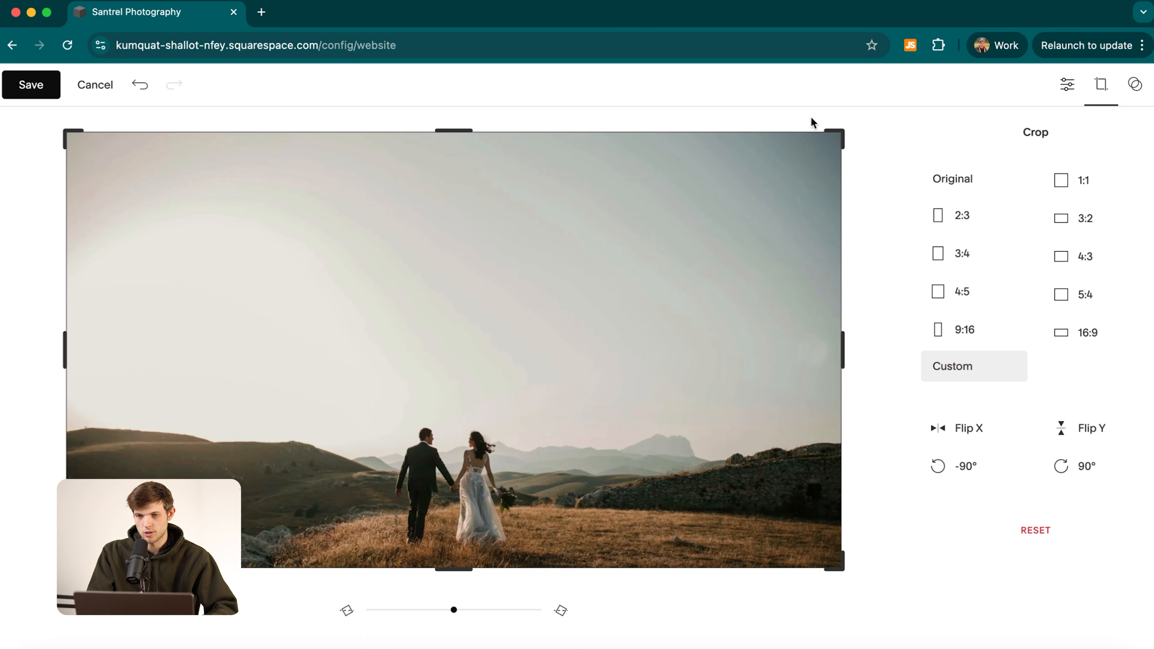
left_click_drag(455, 133, 452, 322)
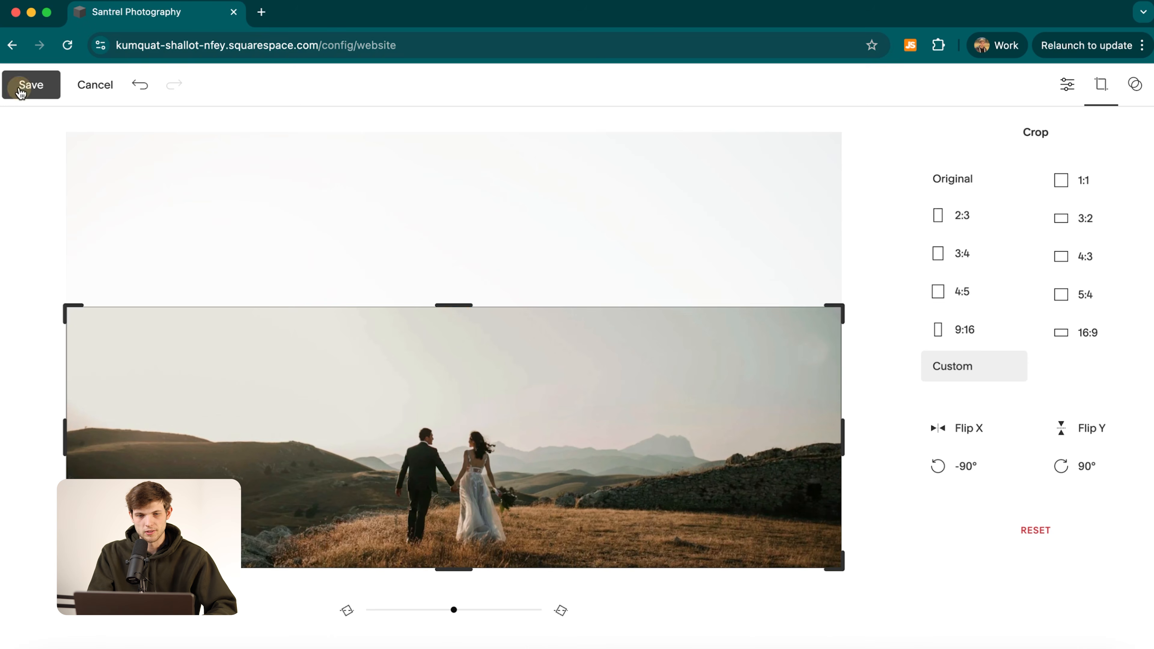
left_click(27, 85)
left_click(635, 393)
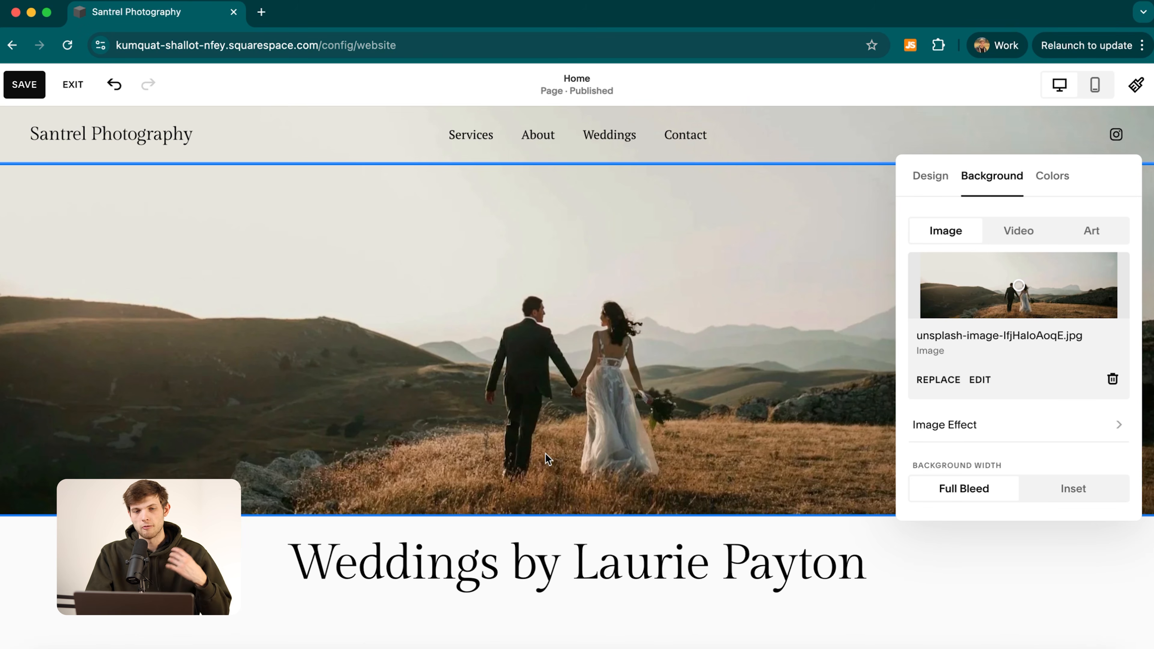
Close the background settings and add a new section below the title.
scroll(399, 586, "down", 5)
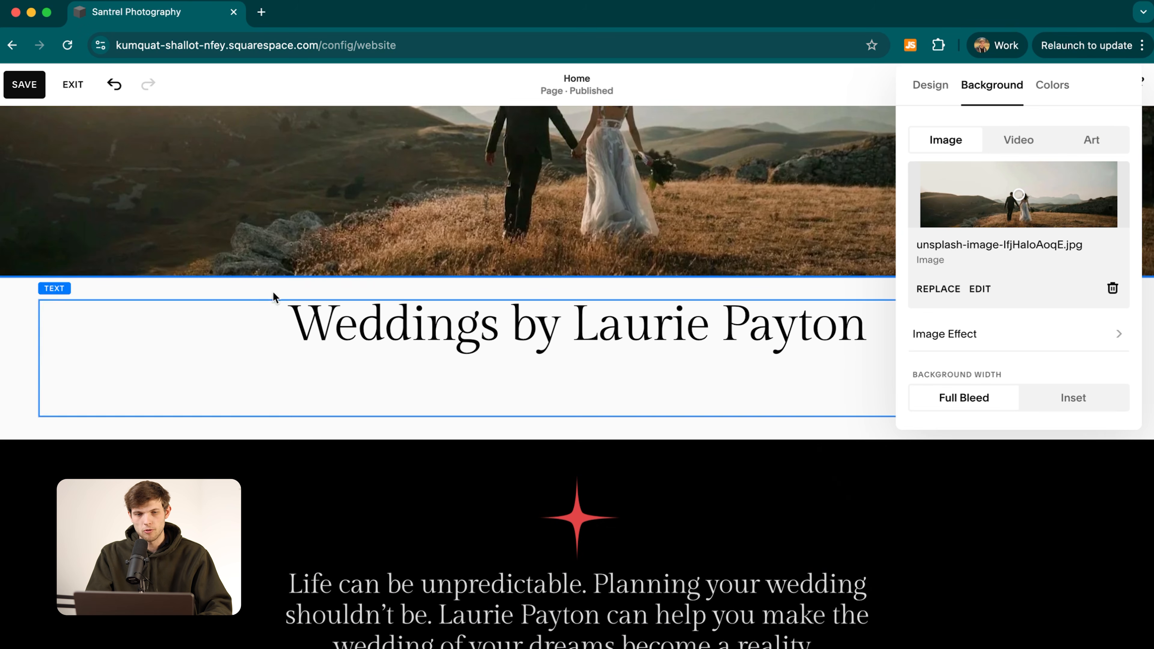
scroll(548, 294, "up", 5)
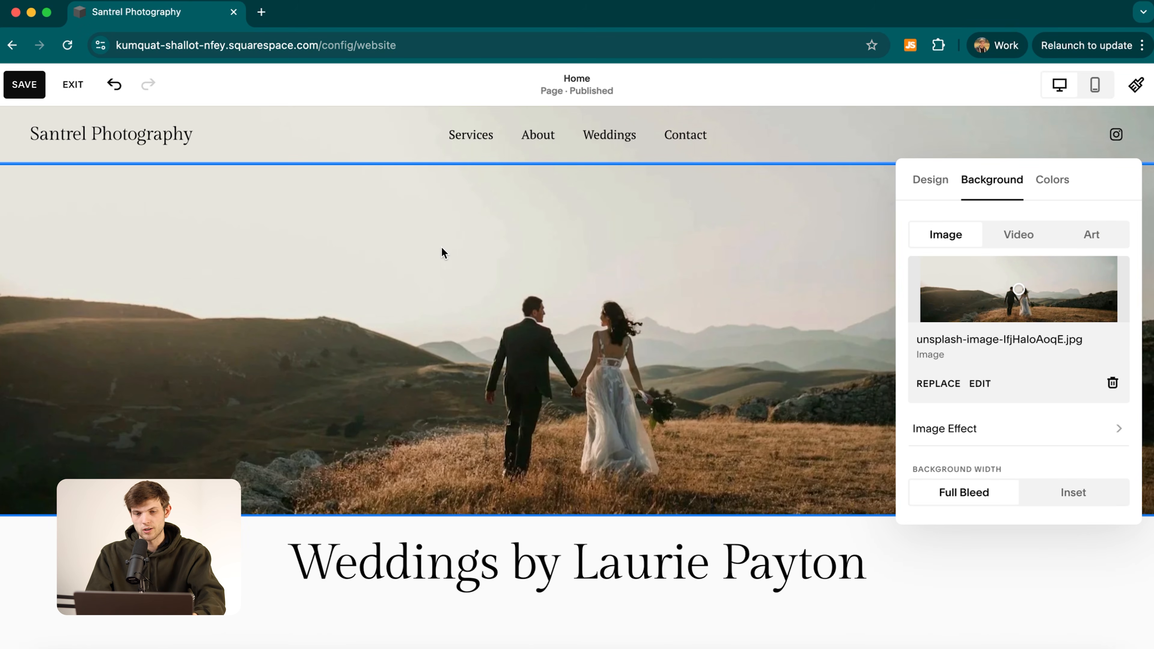
scroll(462, 441, "down", 7)
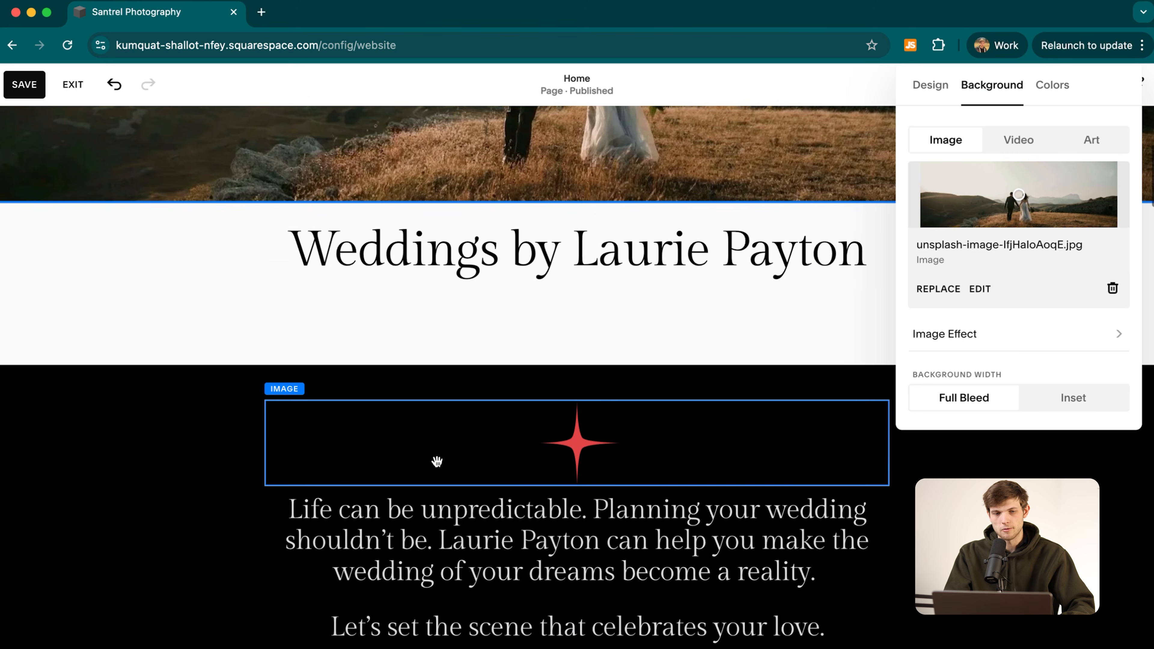
left_click(355, 355)
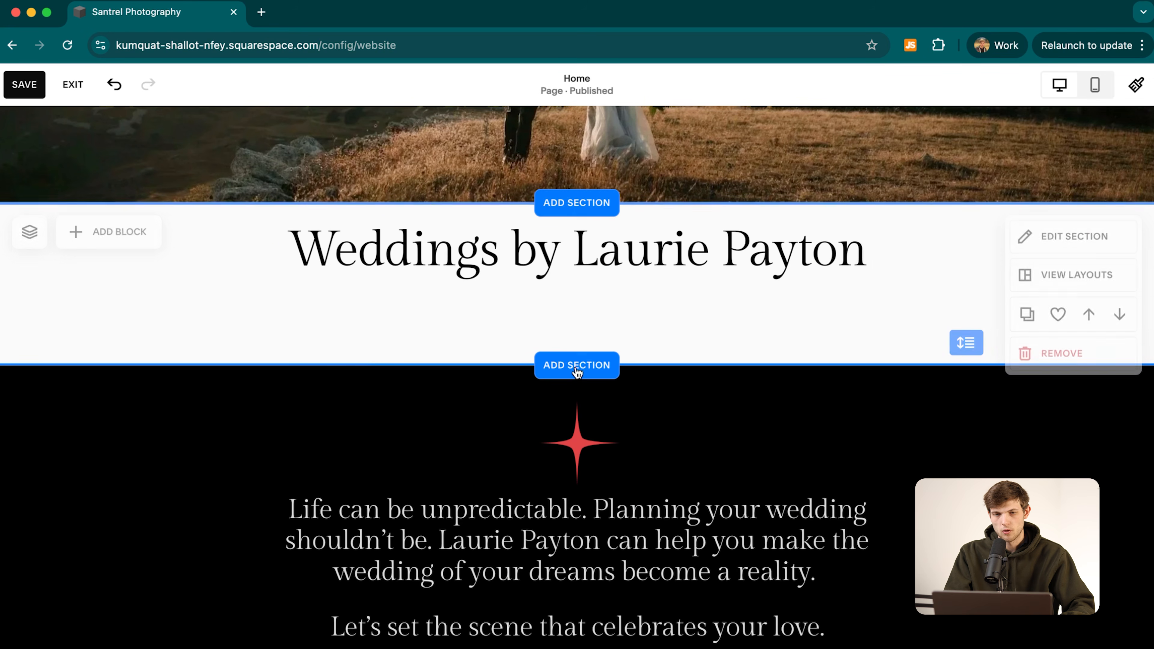
left_click(589, 367)
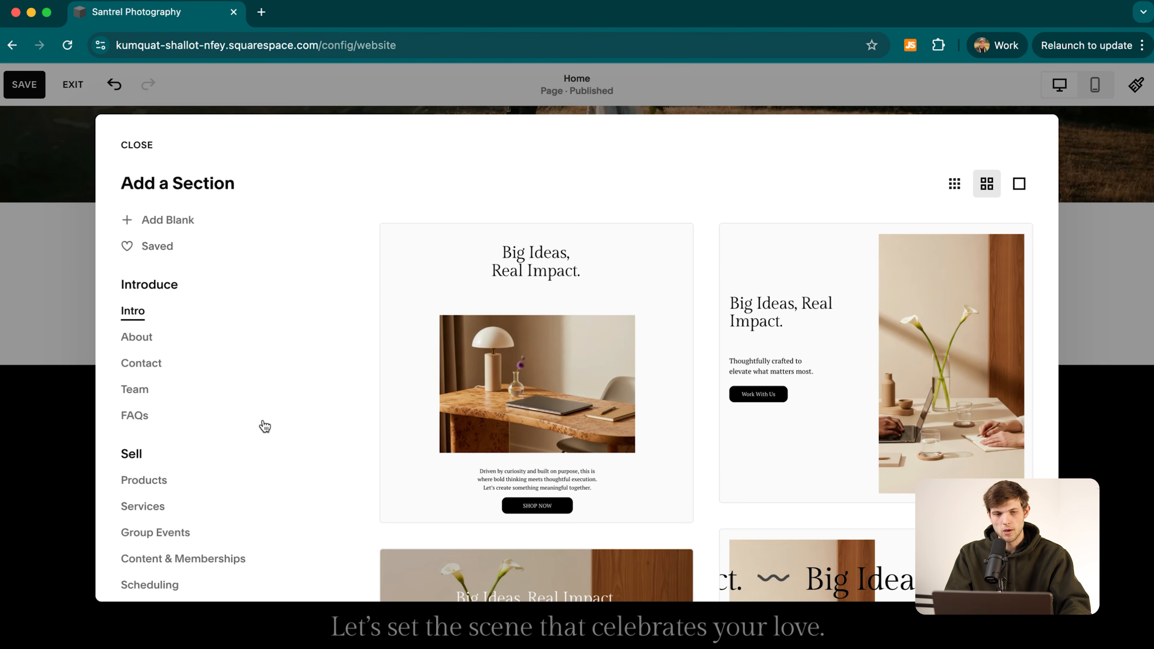
Insert the full-width poolside house layout from the Images category.
scroll(136, 363, "down", 4)
scroll(729, 398, "down", 10)
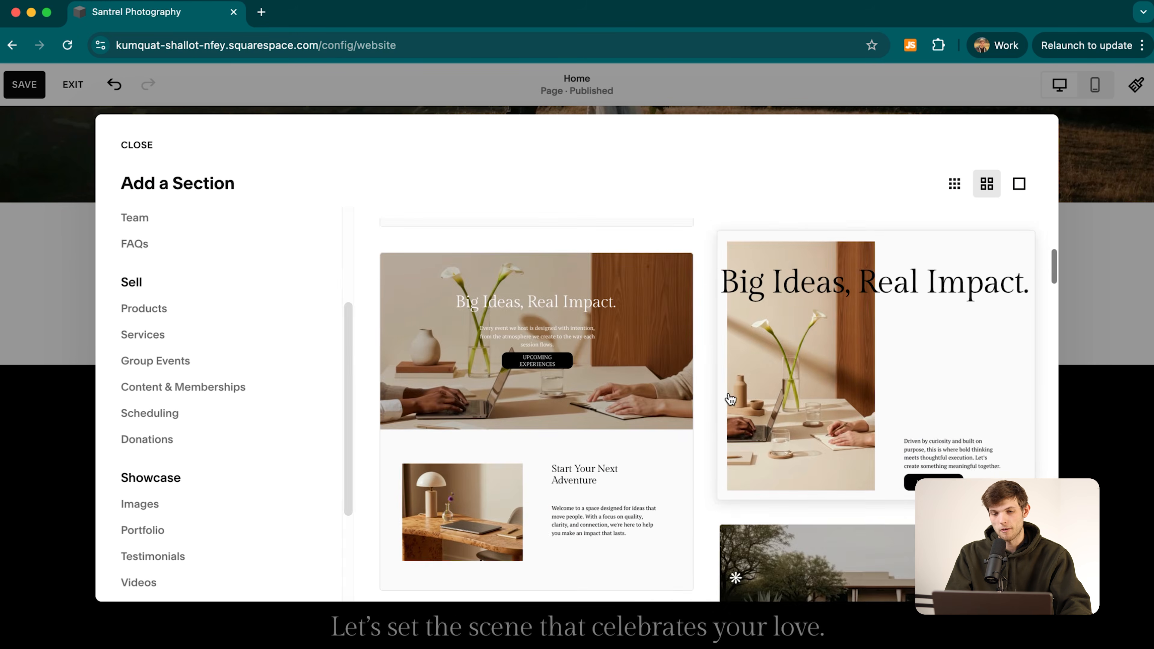
scroll(729, 399, "down", 5)
scroll(136, 432, "down", 3)
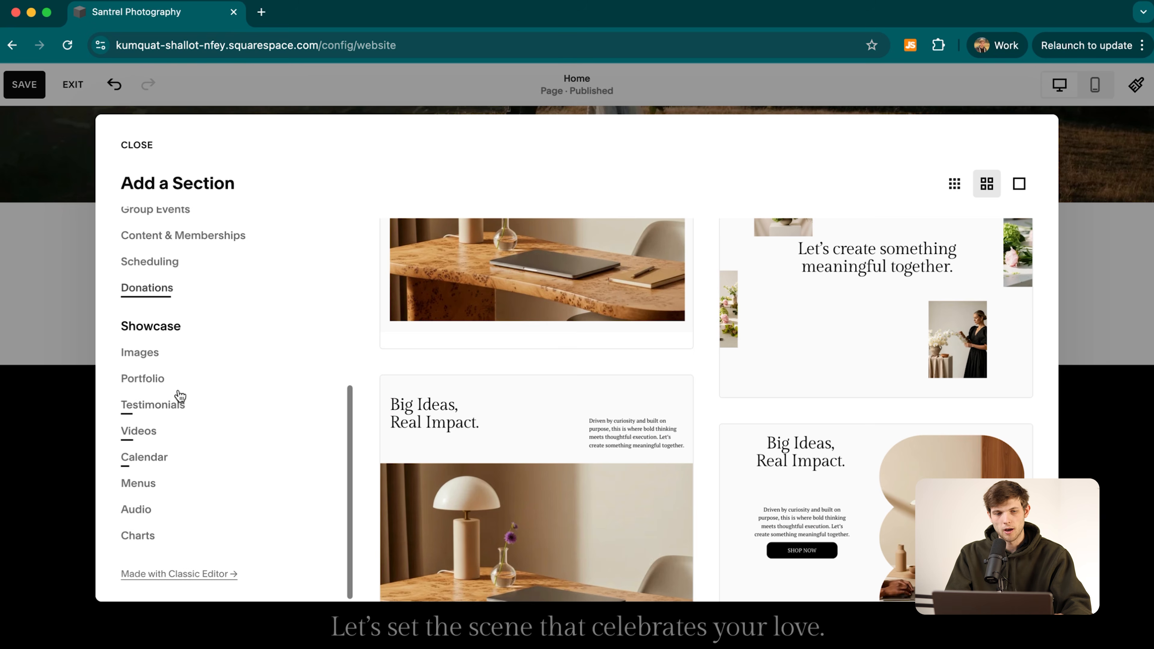
left_click(152, 357)
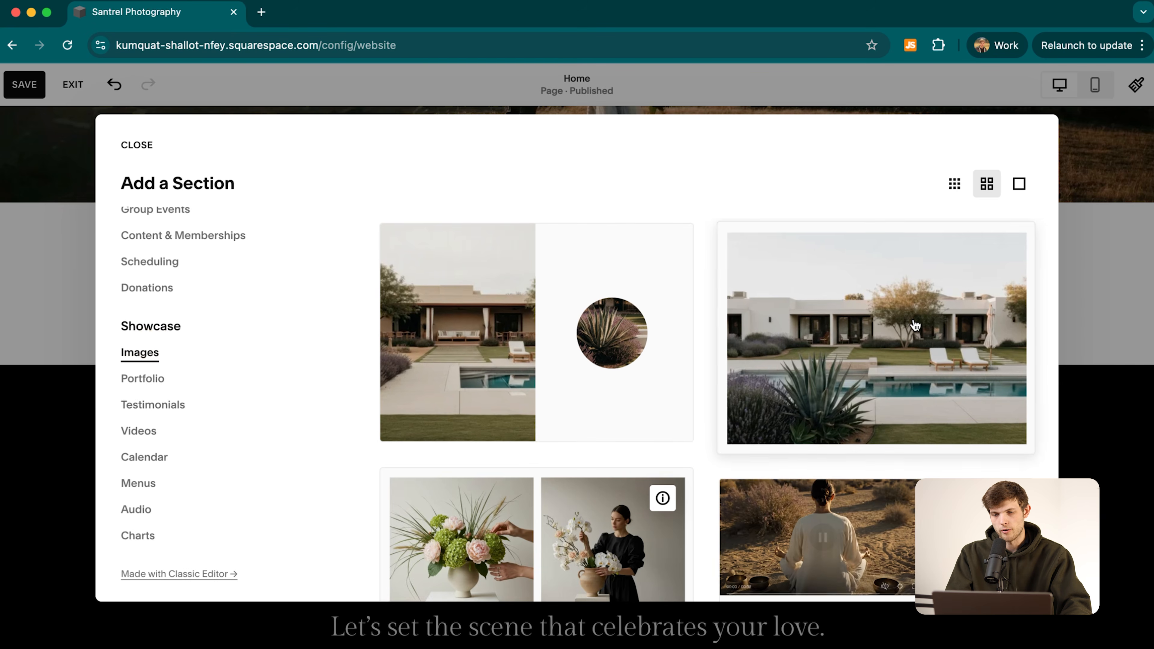
left_click(913, 319)
scroll(690, 434, "down", 6)
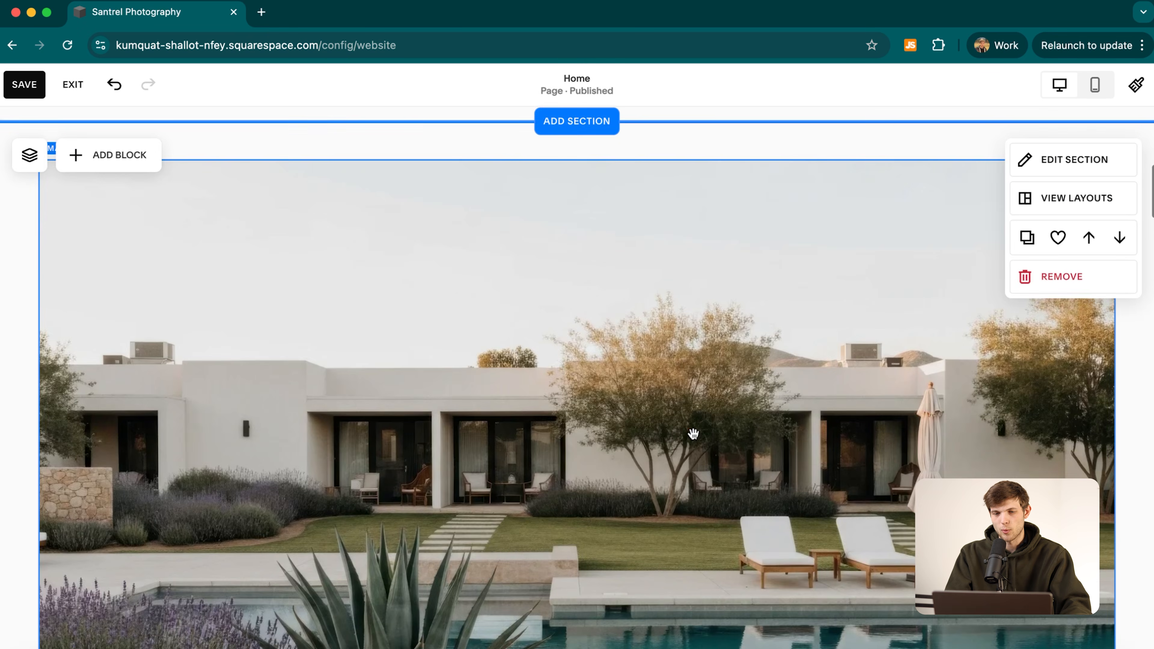
scroll(695, 415, "up", 7)
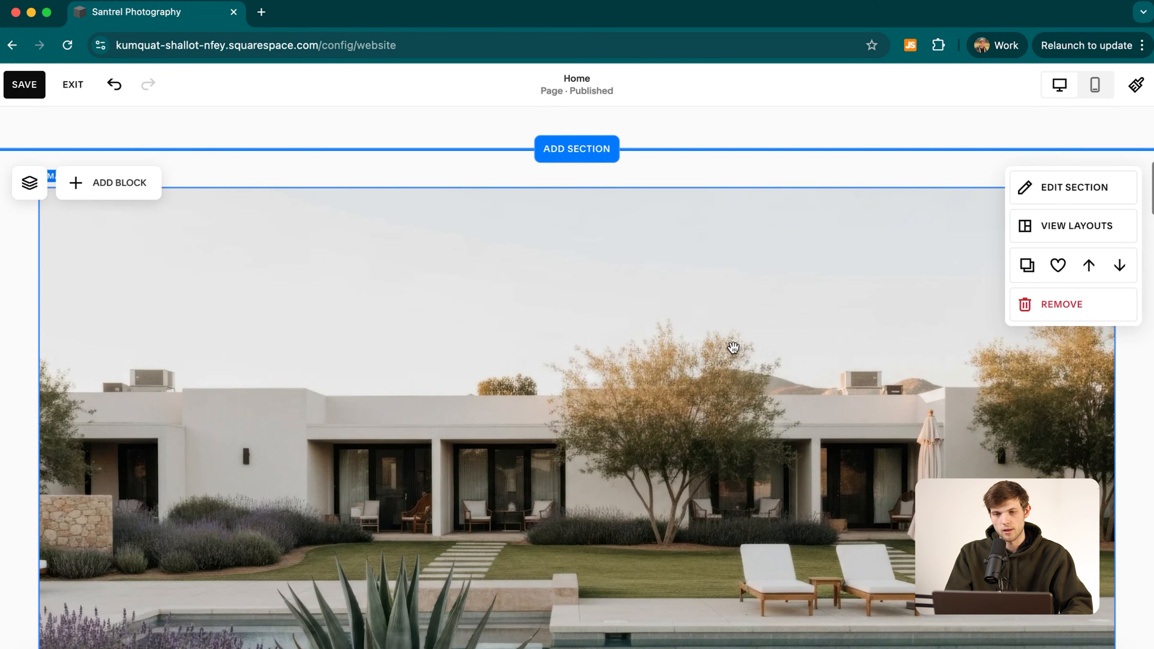
Replace the poolside image with the stock photo of ring-wearing hands, then deselect it.
left_click(761, 359)
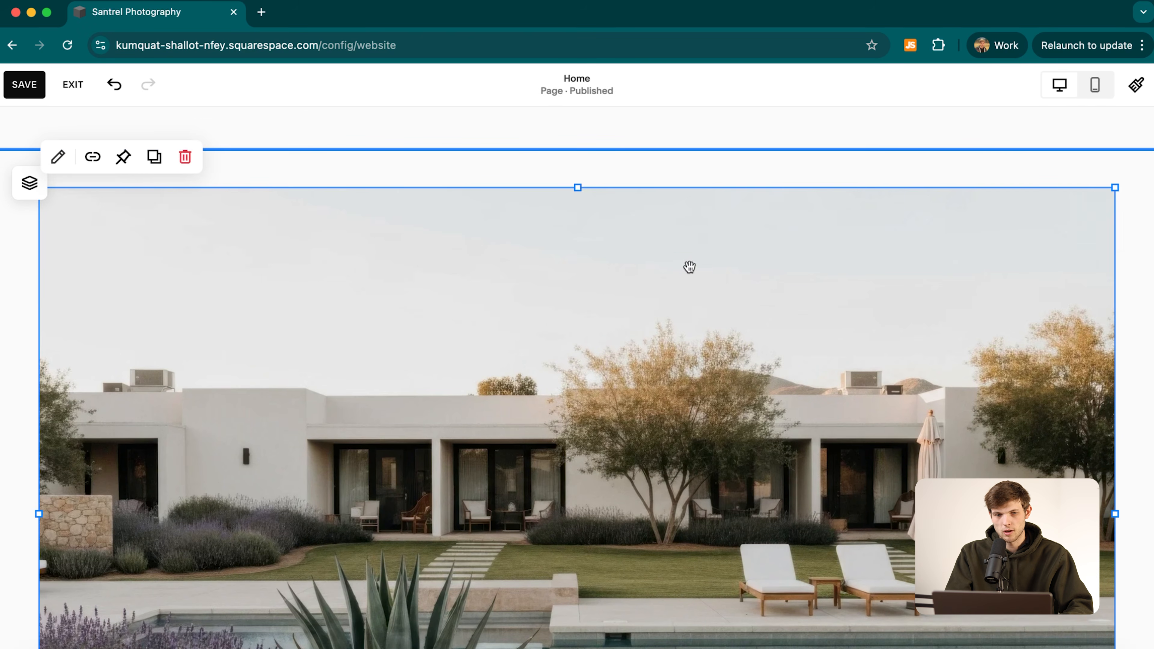
left_click(57, 156)
left_click(943, 399)
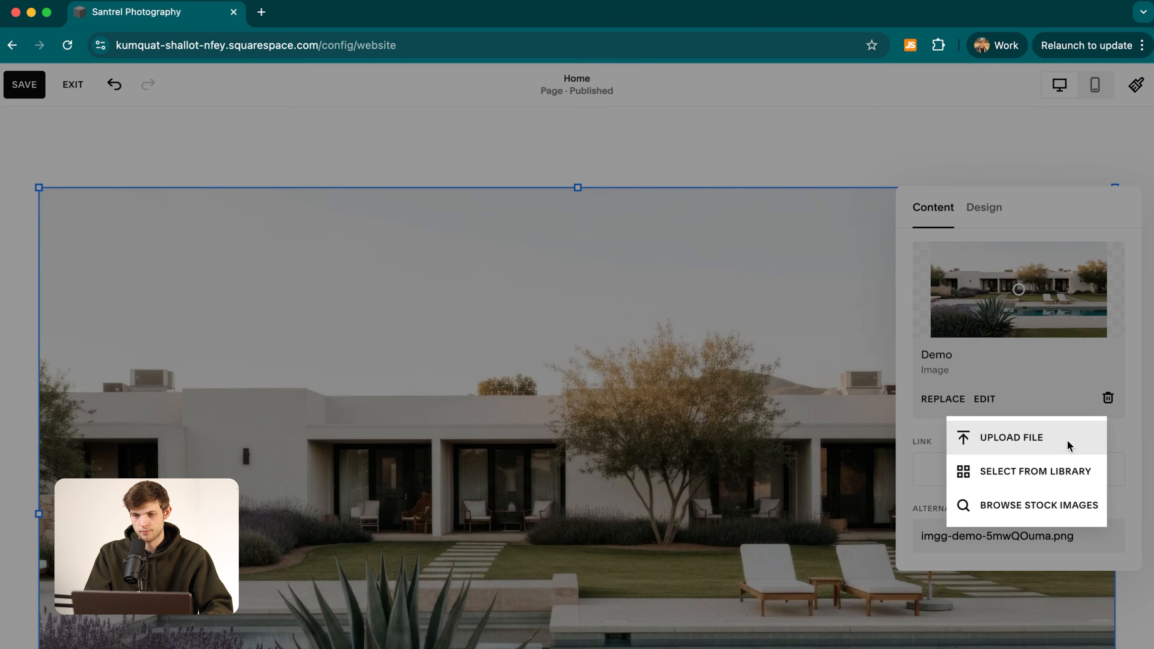
left_click(1045, 505)
left_click(811, 313)
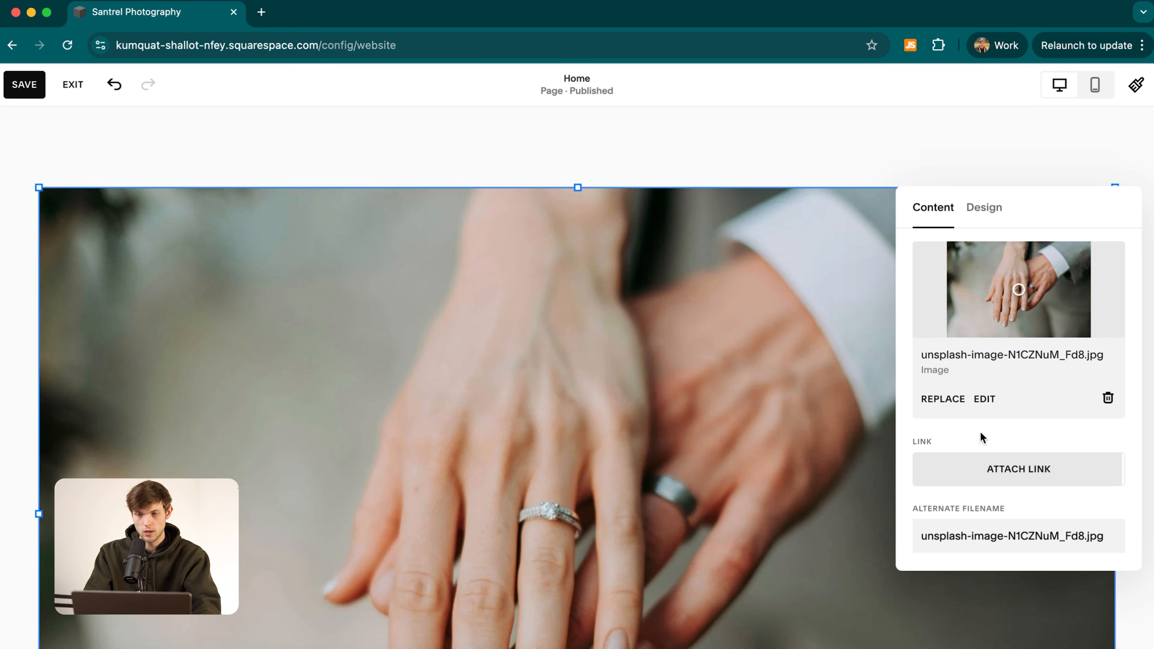
left_click(988, 208)
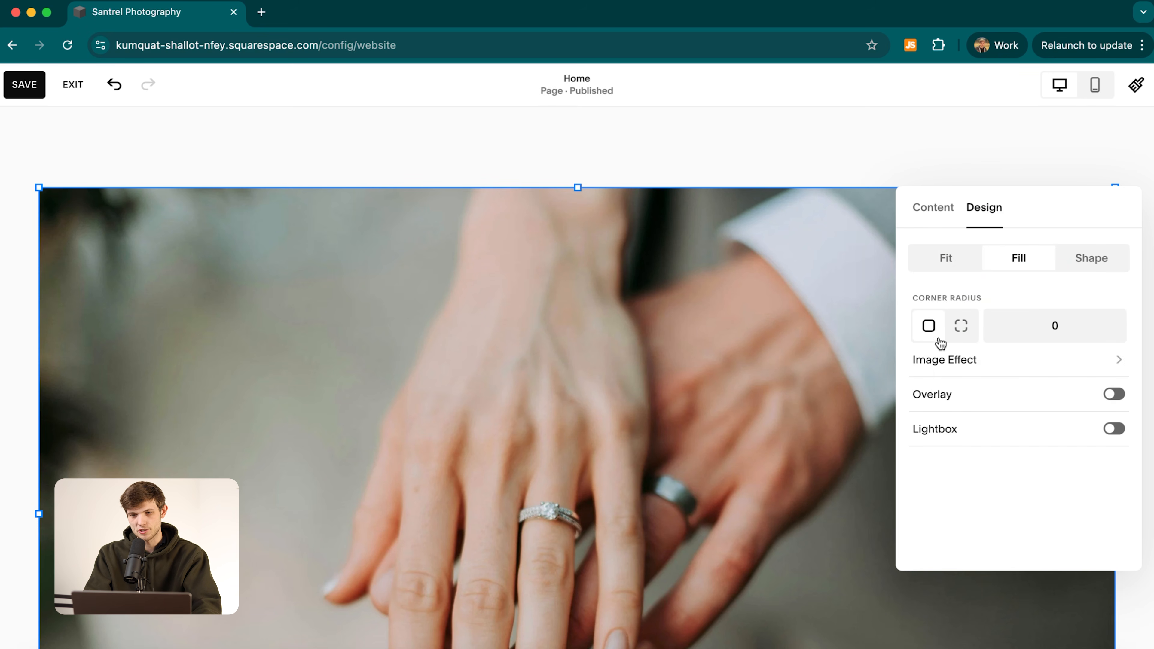
left_click(193, 132)
left_click(29, 89)
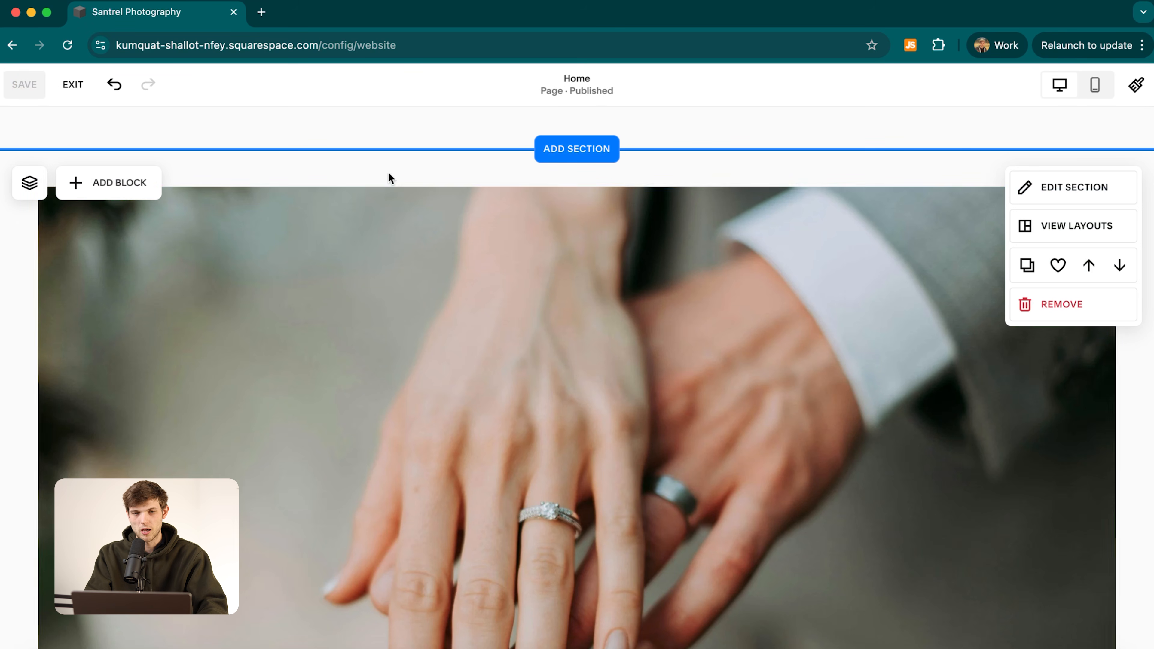
Replace the old heading text with 'Your love story. Frame by frame'.
scroll(783, 409, "down", 1)
scroll(783, 410, "down", 5)
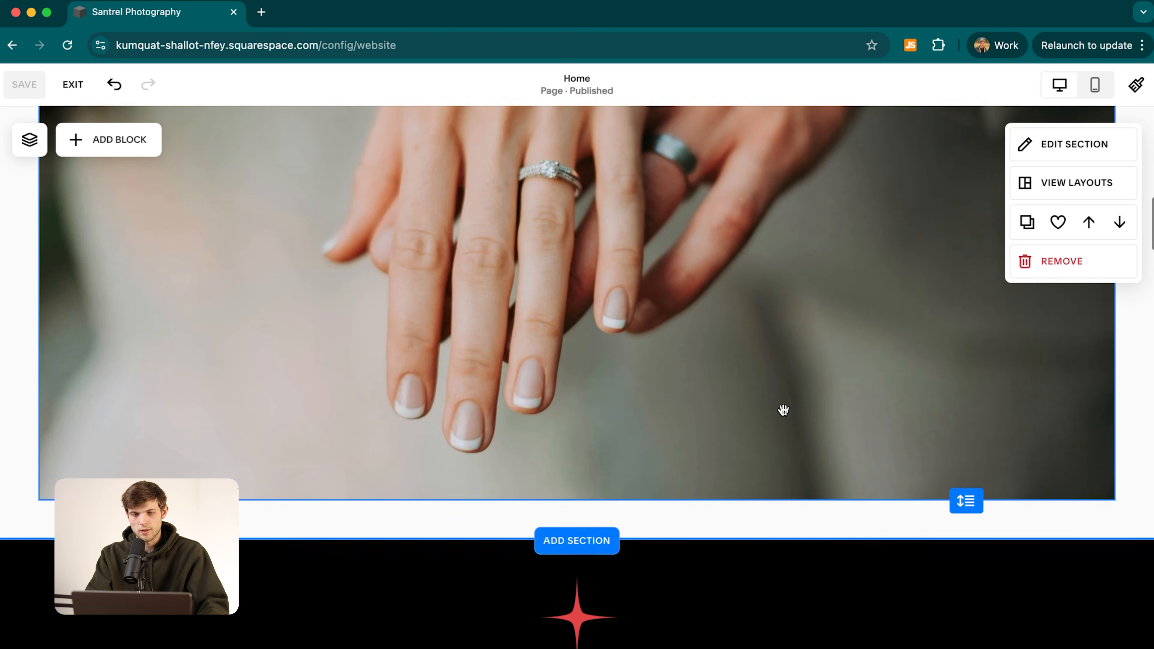
scroll(782, 410, "up", 10)
scroll(782, 410, "up", 6)
key("BackSpace")
key("BackSpace")
key("BackSpace")
key("BackSpace")
key("BackSpace")
key("BackSpace")
key("BackSpace")
key("BackSpace")
key("BackSpace")
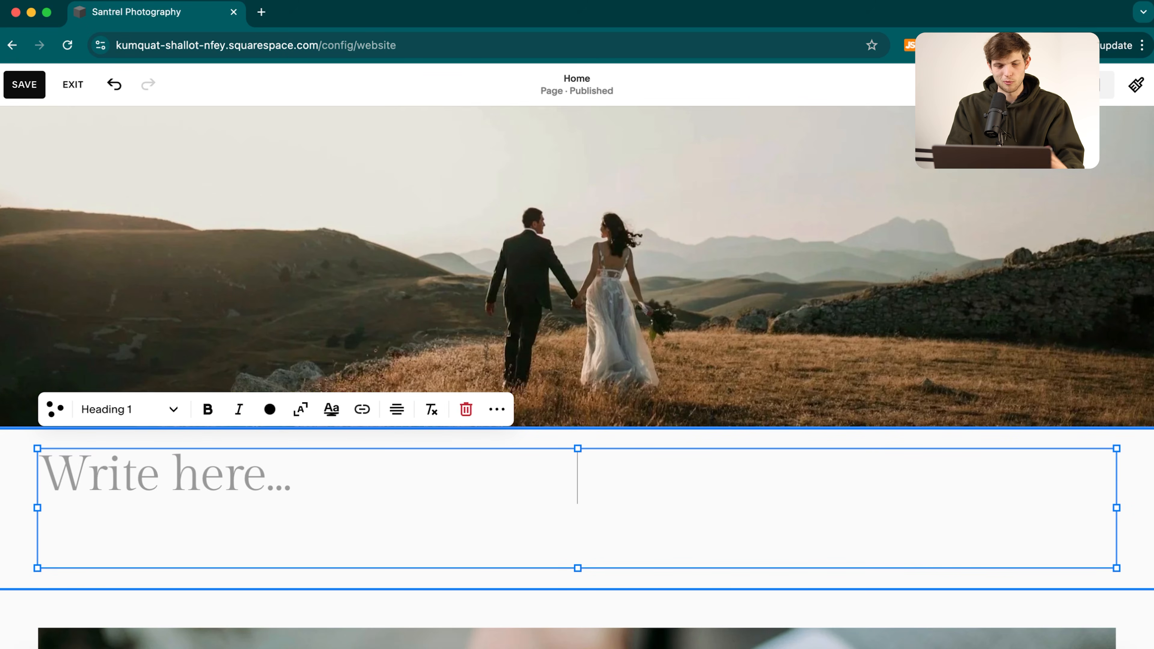
key("BackSpace")
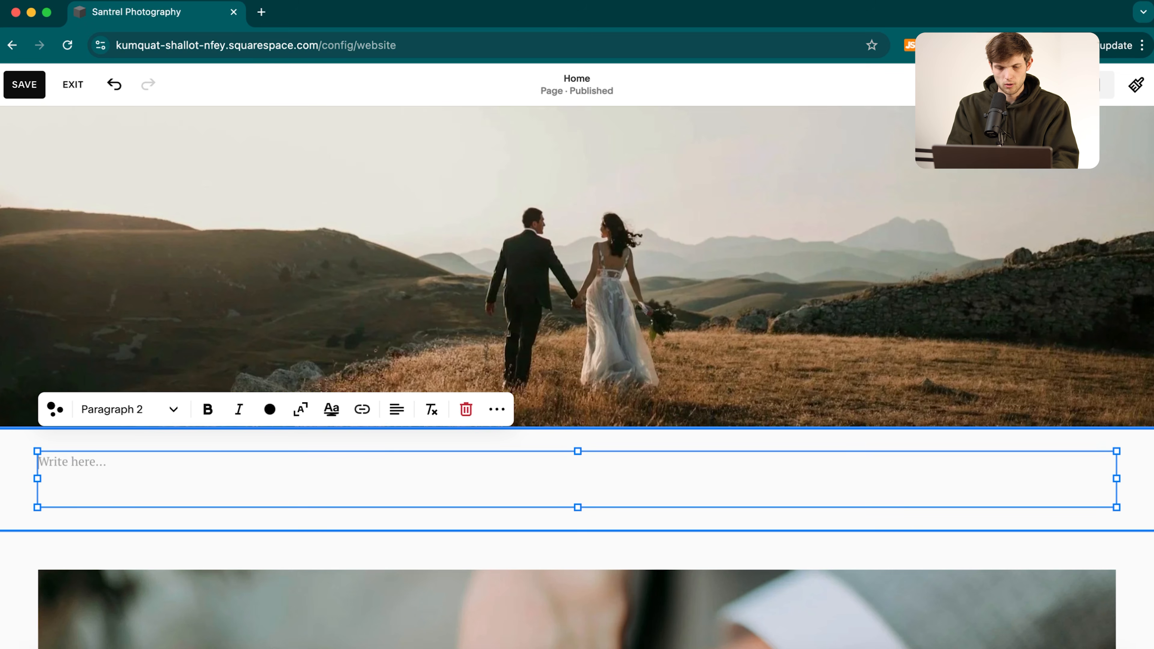
type("Your love story. Frea")
key("BackSpace")
key("BackSpace")
type("ame by frame")
Format the tagline as a centre-aligned Heading 1.
key("super+a")
left_click(120, 409)
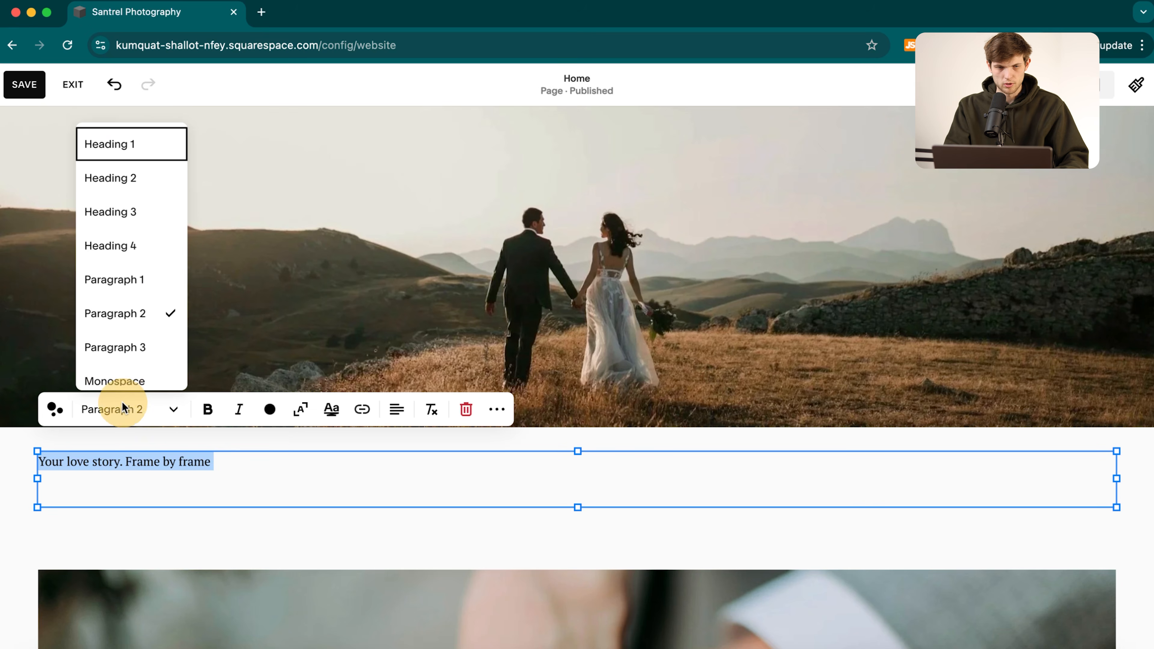
left_click(119, 194)
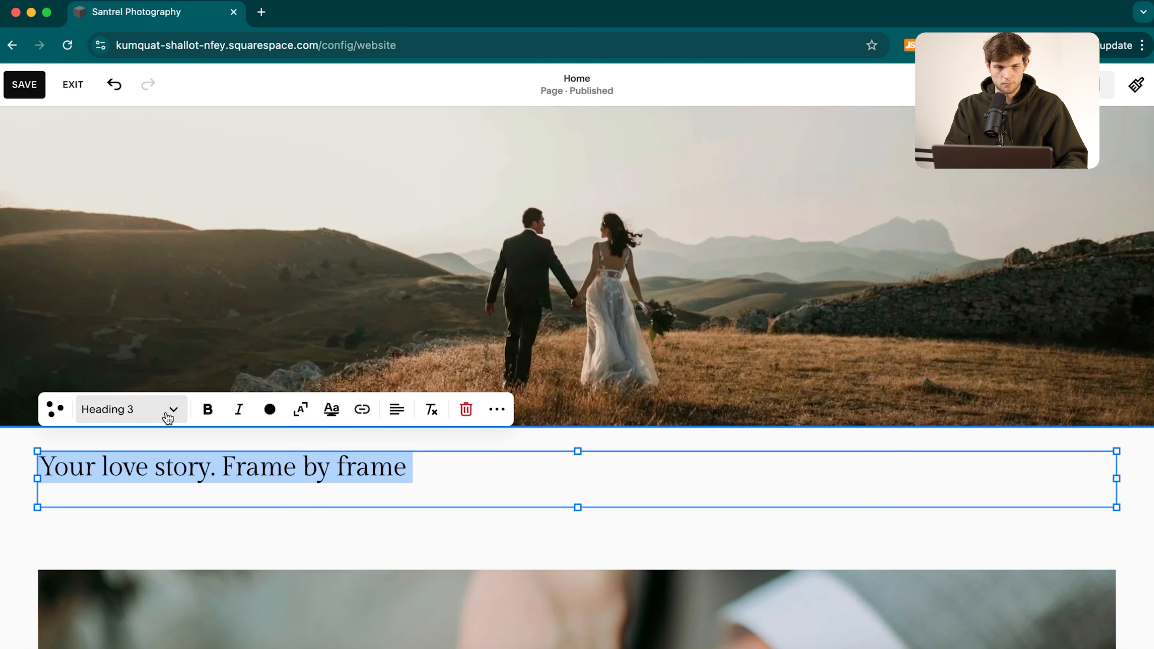
left_click(167, 411)
left_click(114, 152)
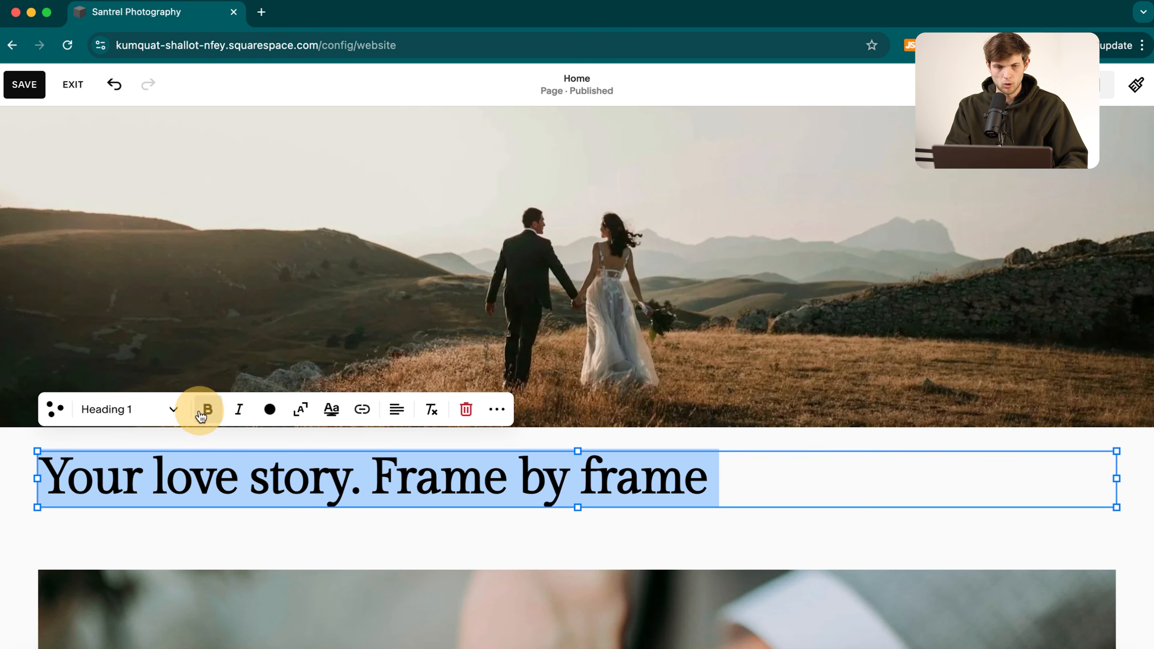
left_click(395, 409)
left_click(382, 446)
left_click(749, 548)
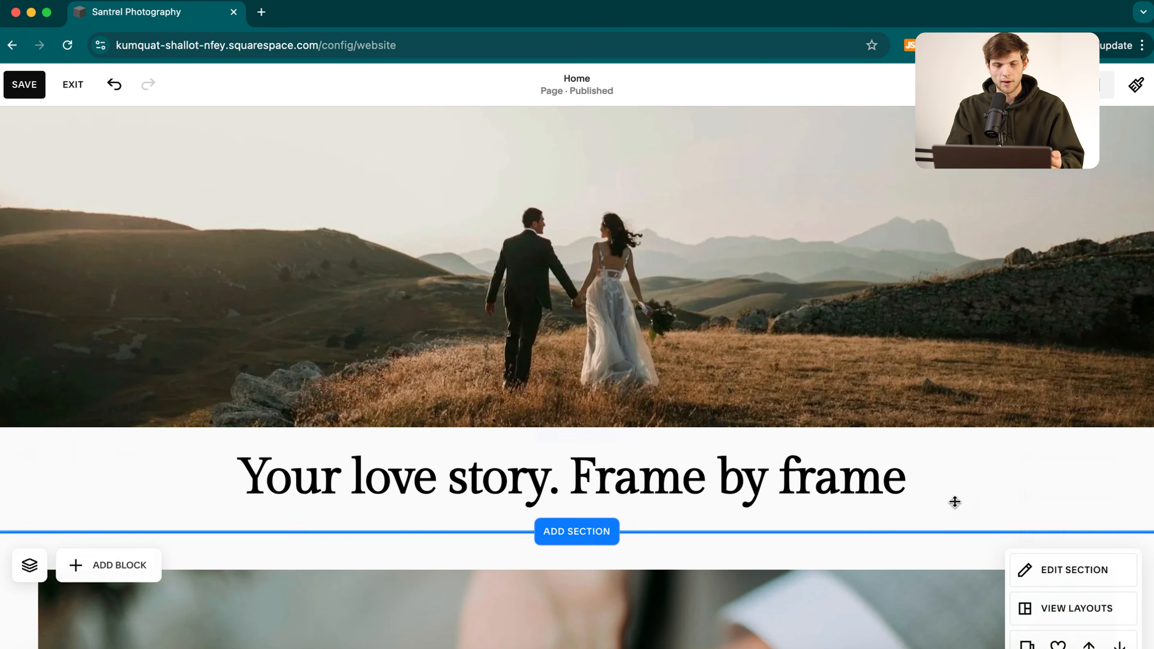
scroll(755, 306, "up", 2)
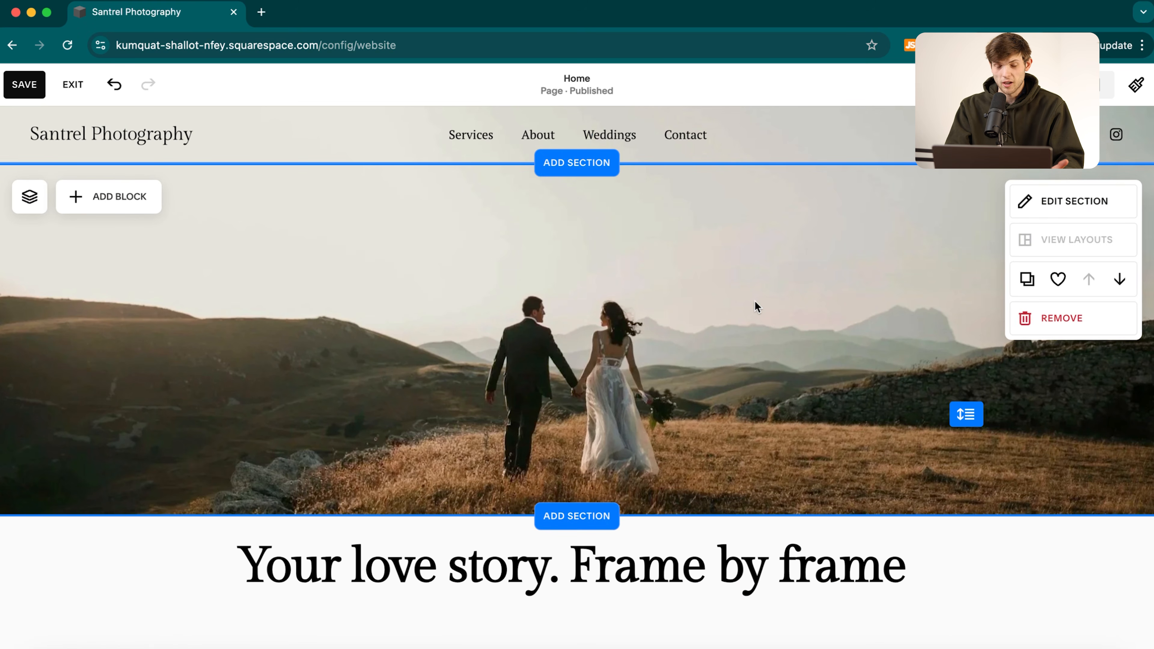
scroll(435, 366, "down", 6)
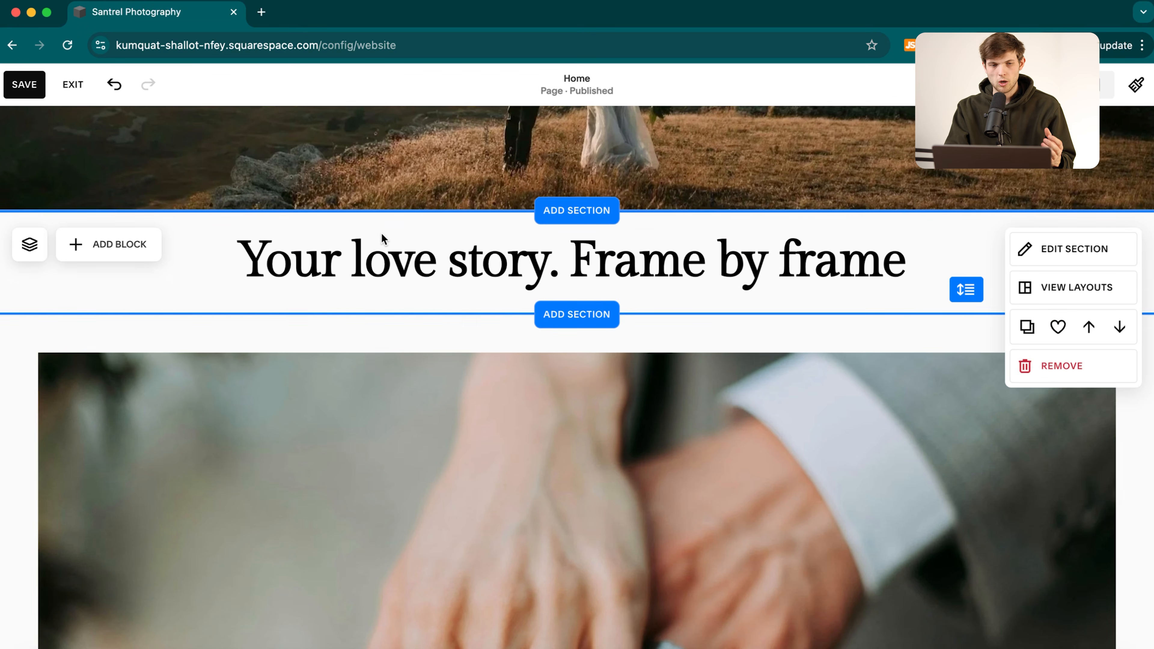
scroll(447, 391, "down", 5)
scroll(451, 399, "down", 15)
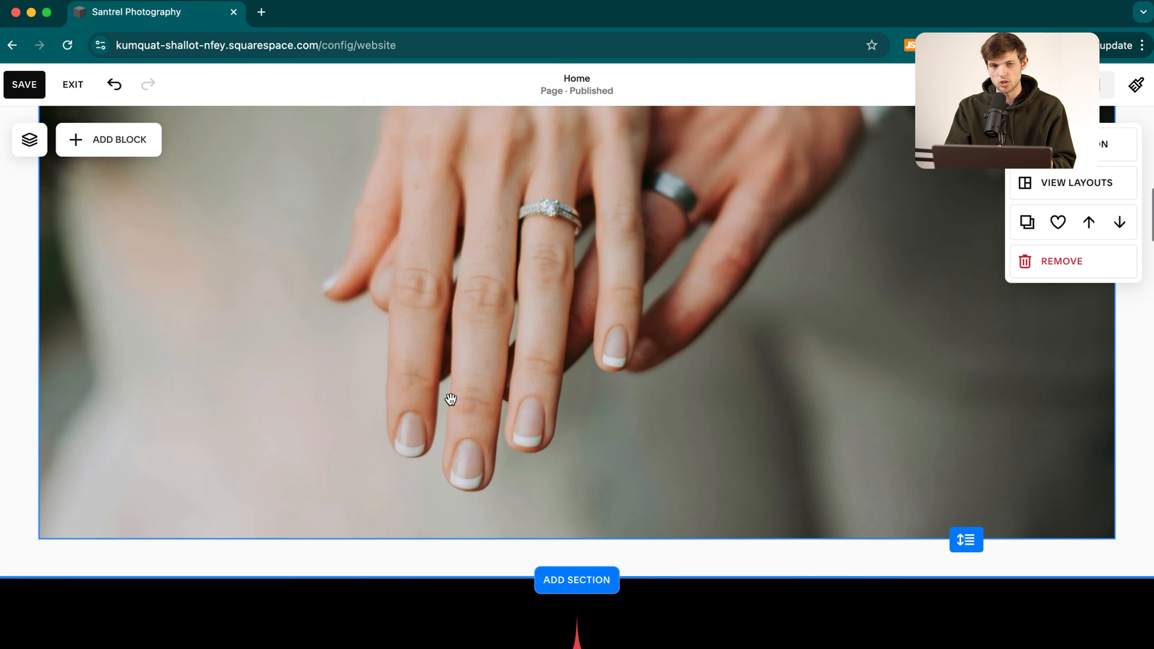
scroll(452, 402, "up", 3)
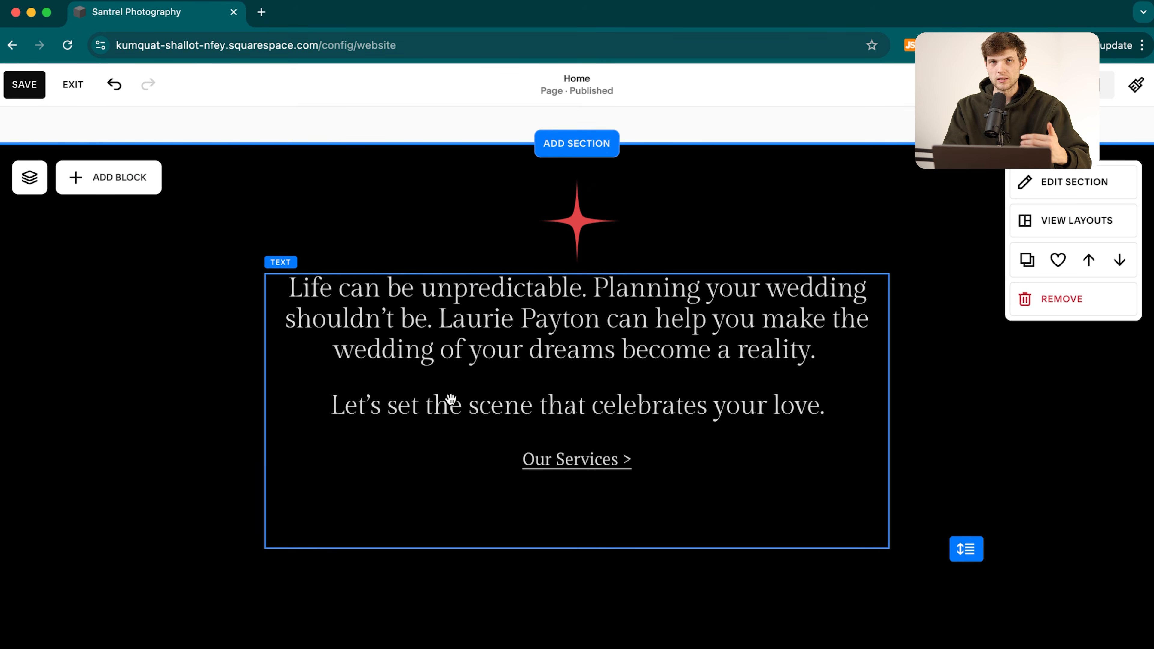
scroll(451, 400, "down", 12)
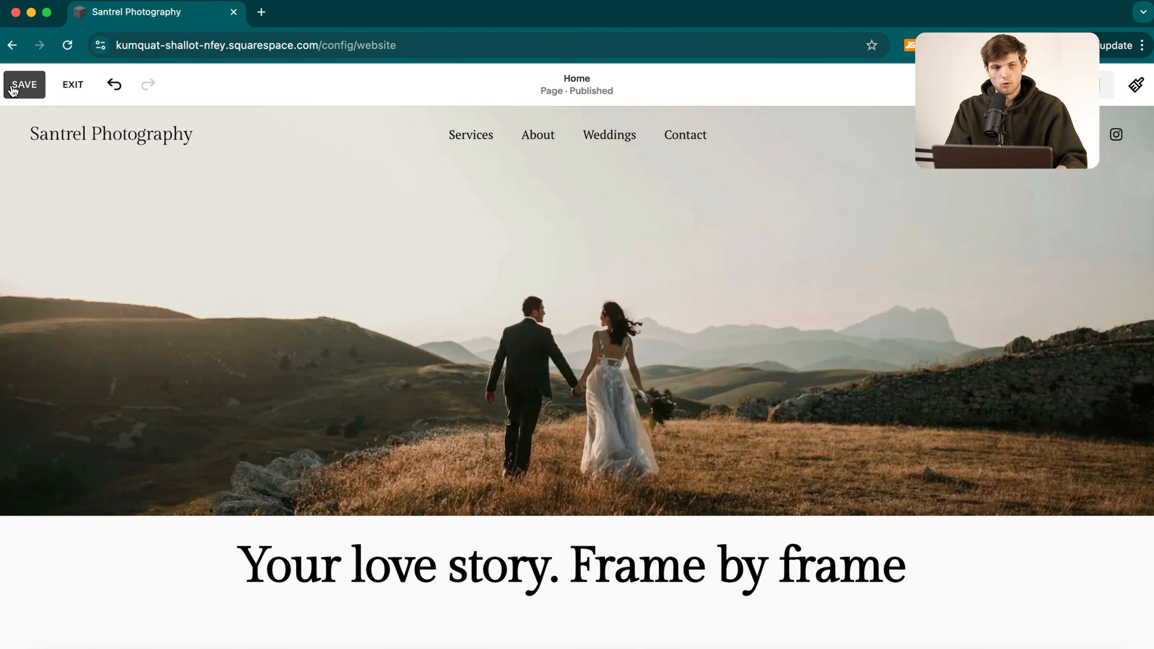
Save the Home page, exit the editor, and choose Physical as the first product type.
left_click(23, 85)
left_click(74, 85)
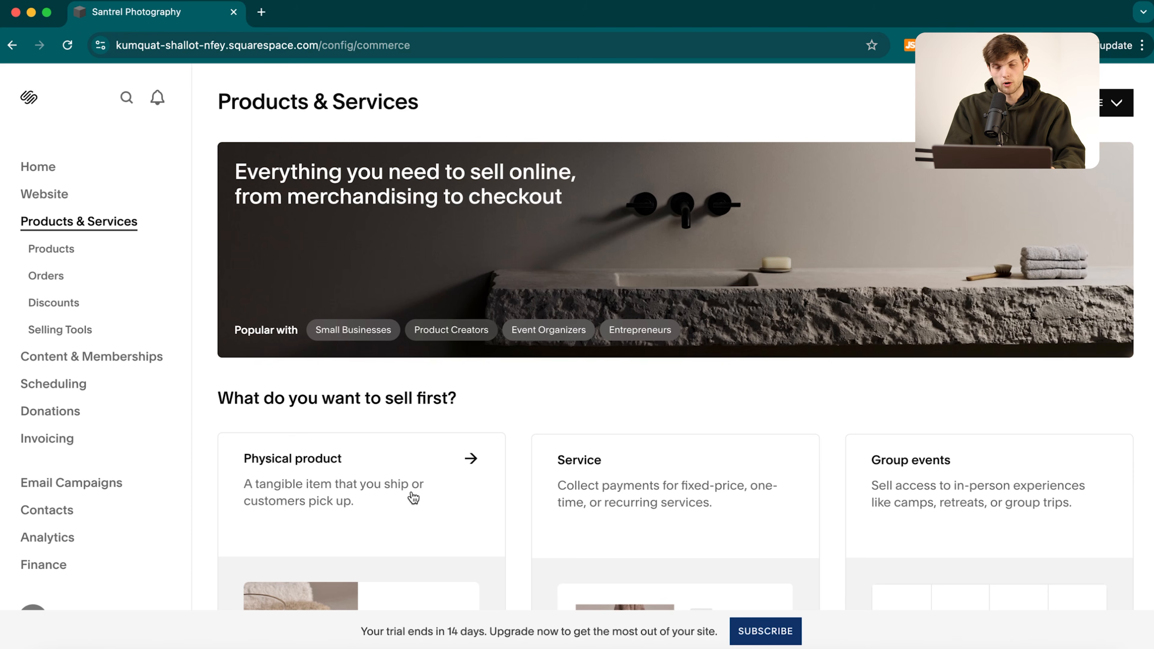
scroll(413, 498, "down", 5)
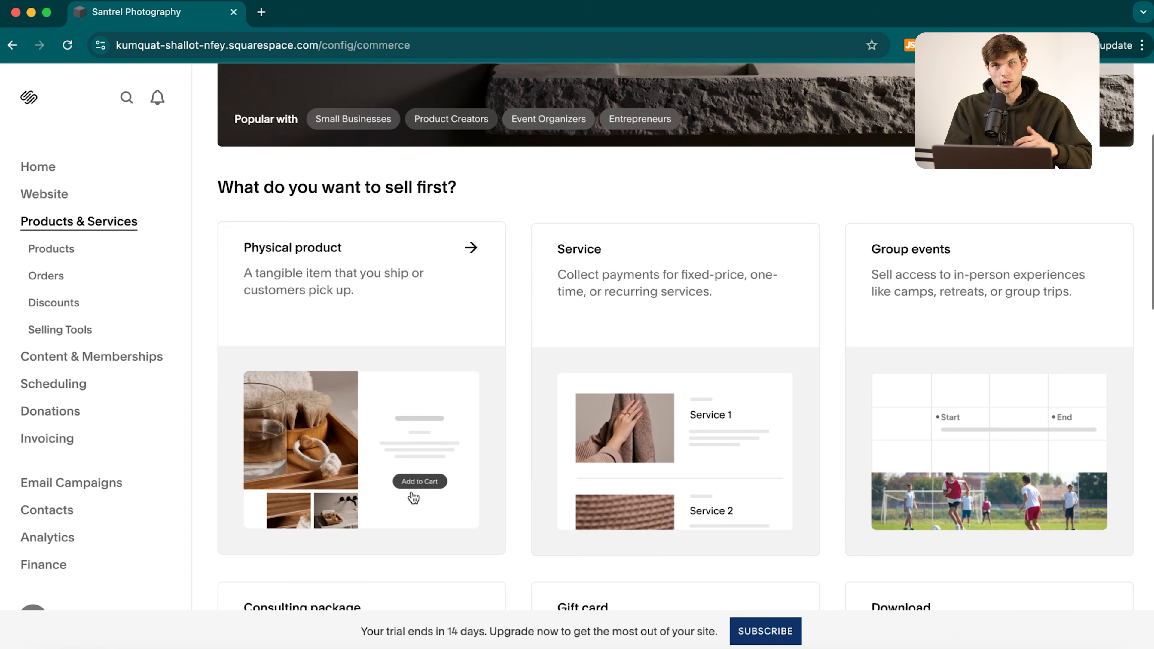
left_click(472, 251)
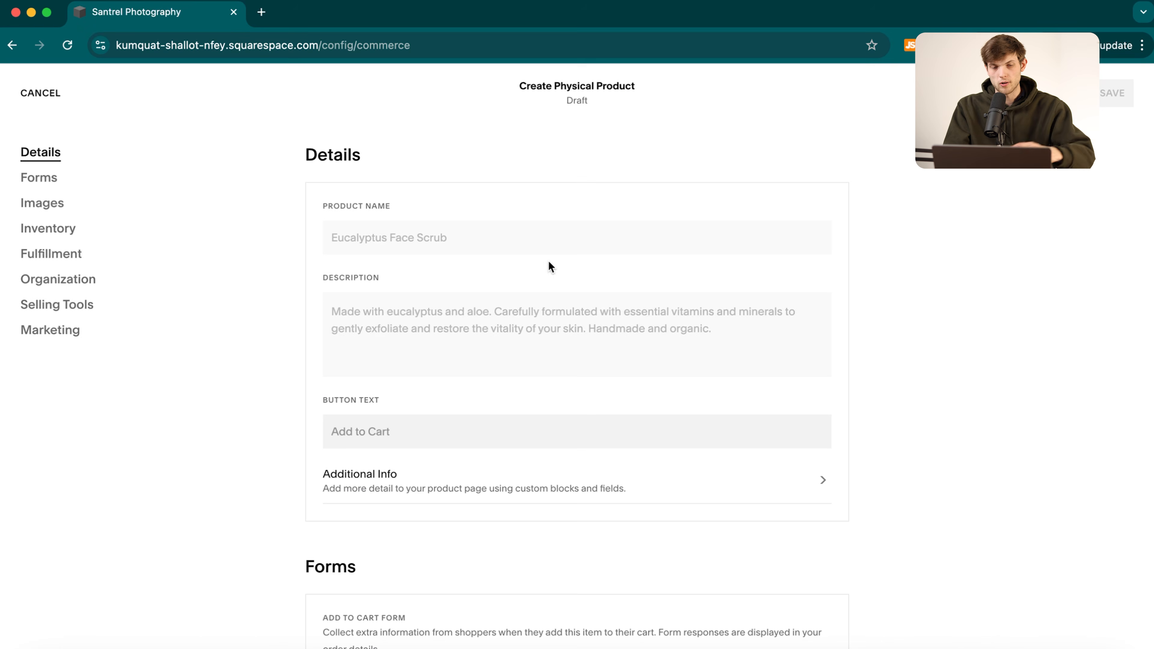
Name the physical product 'Tennis Balls', review its sections, and save it as Hidden.
left_click(386, 242)
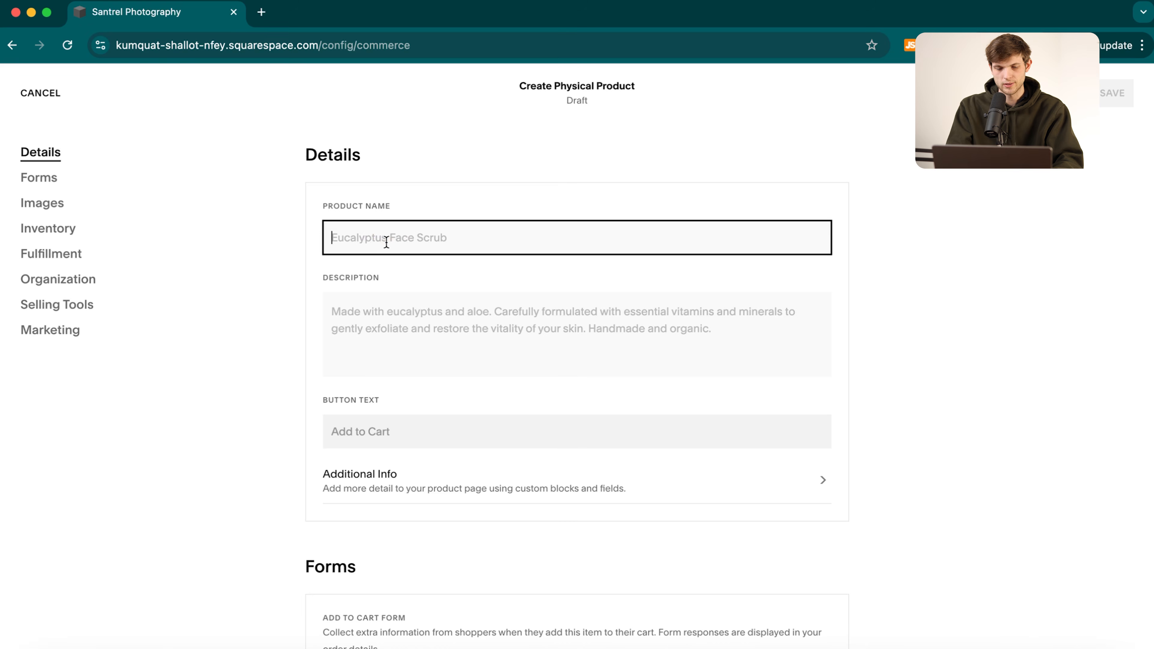
type("Tennis")
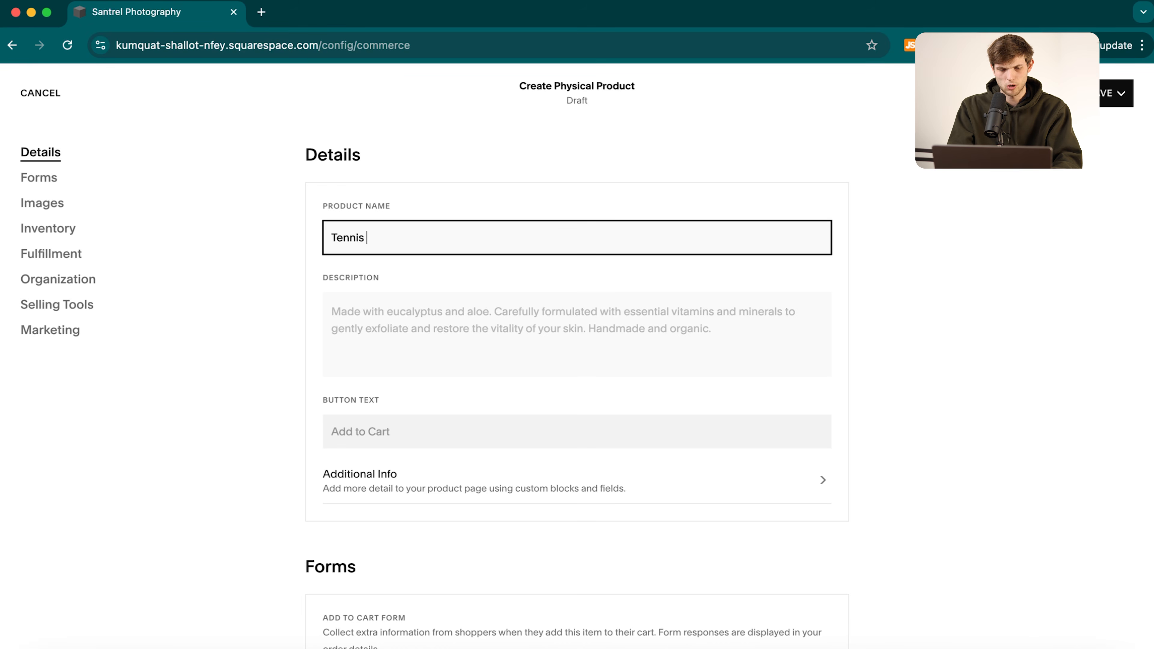
type(" Balls")
scroll(515, 281, "down", 2)
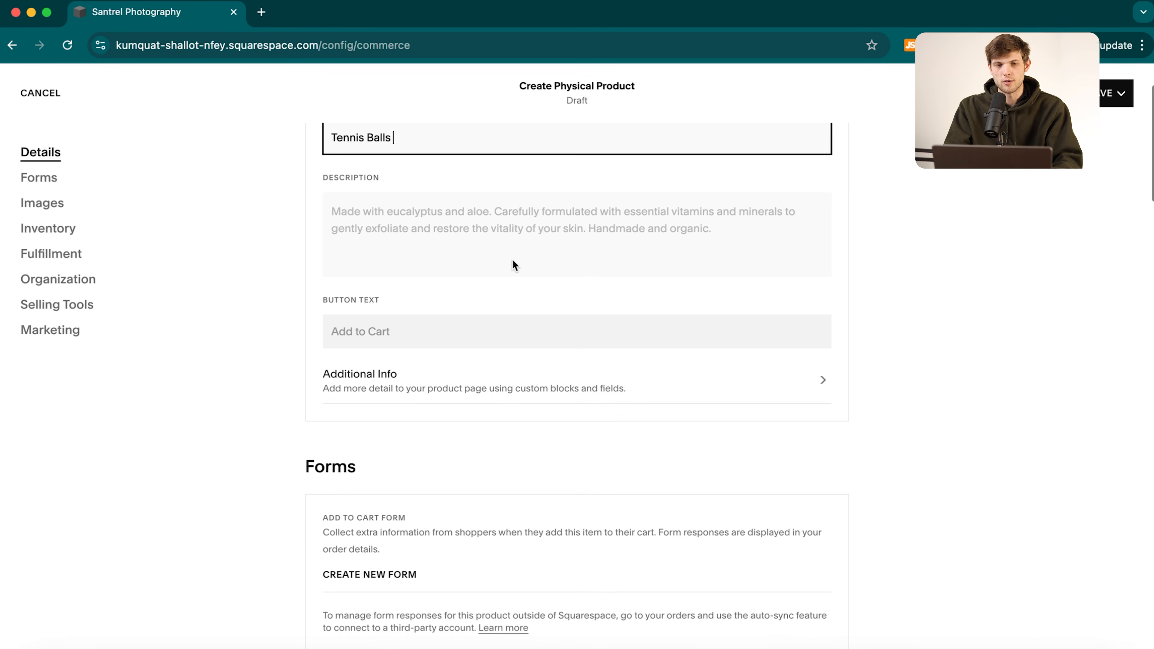
scroll(458, 466, "down", 10)
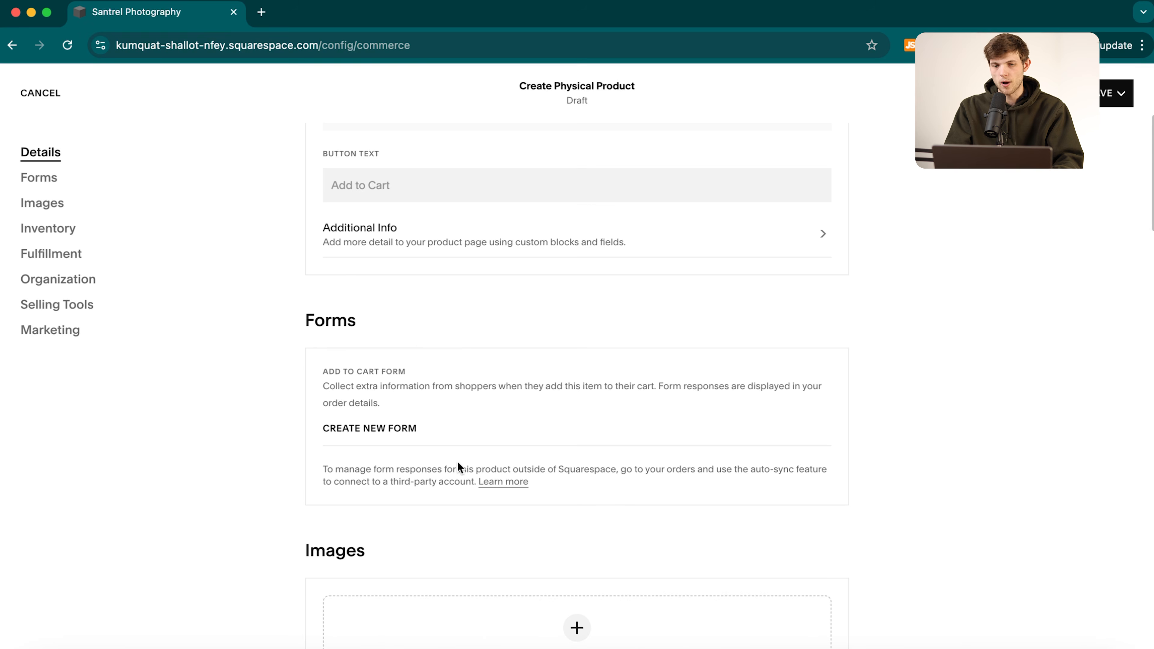
scroll(562, 340, "down", 5)
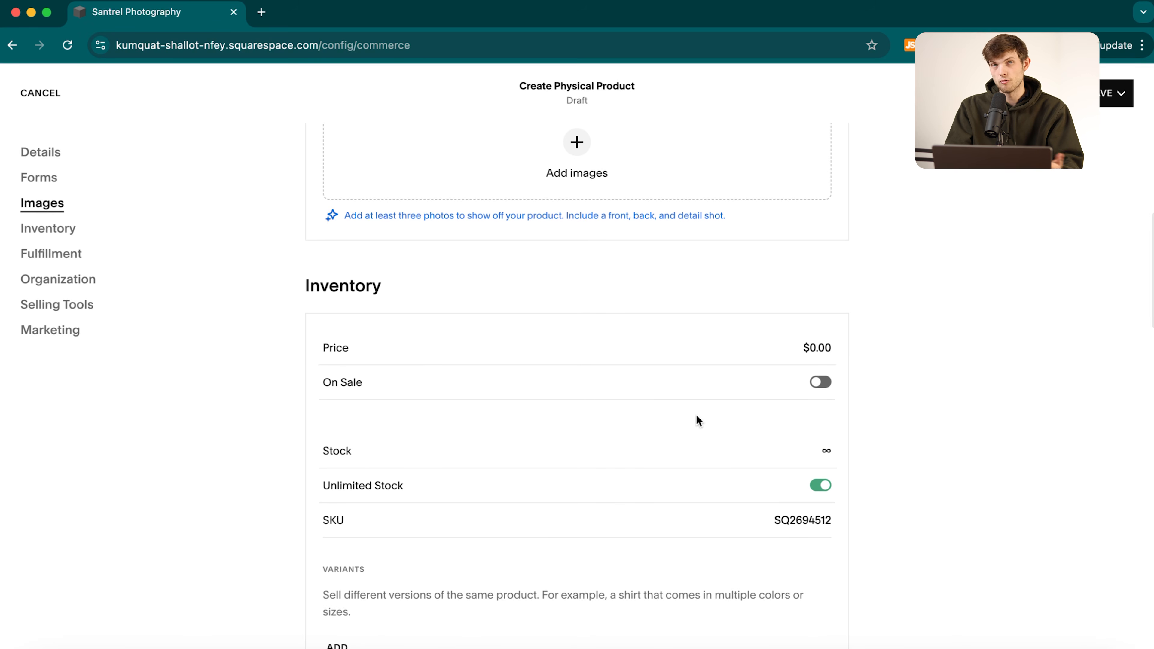
scroll(863, 468, "down", 15)
scroll(636, 248, "up", 6)
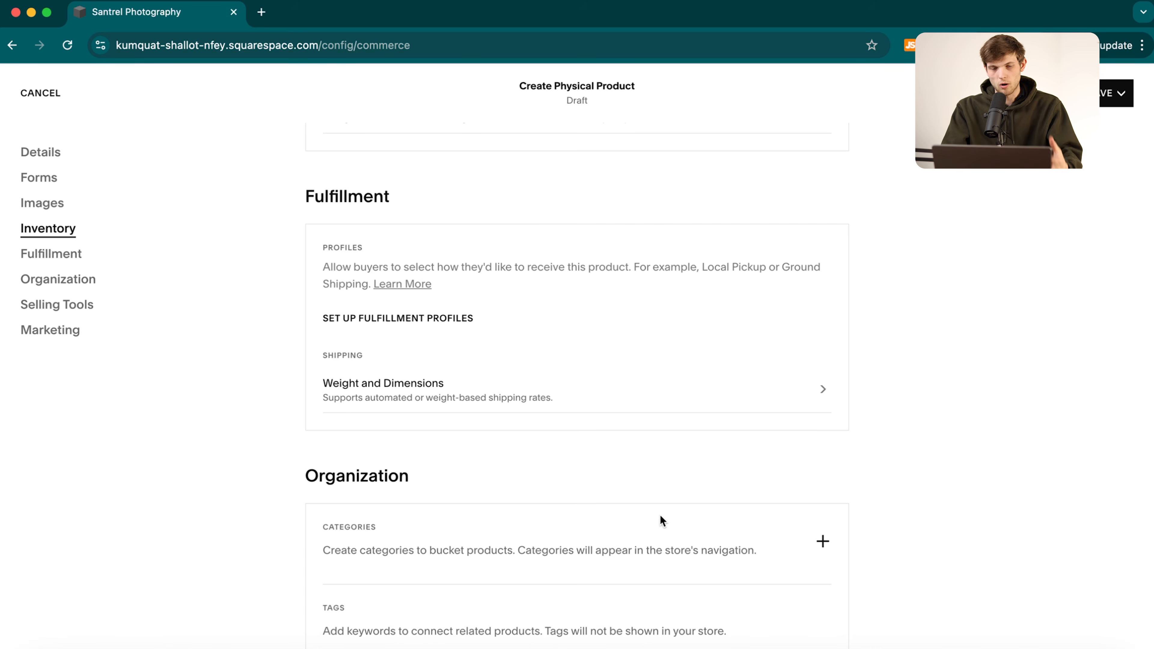
scroll(661, 518, "down", 15)
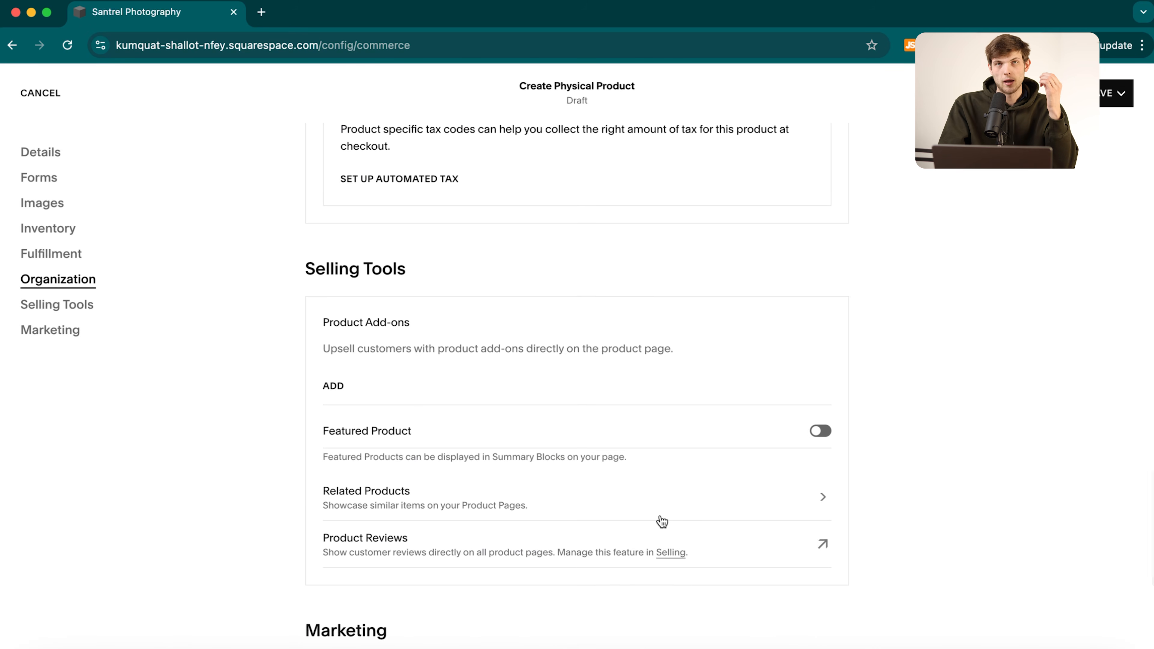
scroll(661, 521, "down", 4)
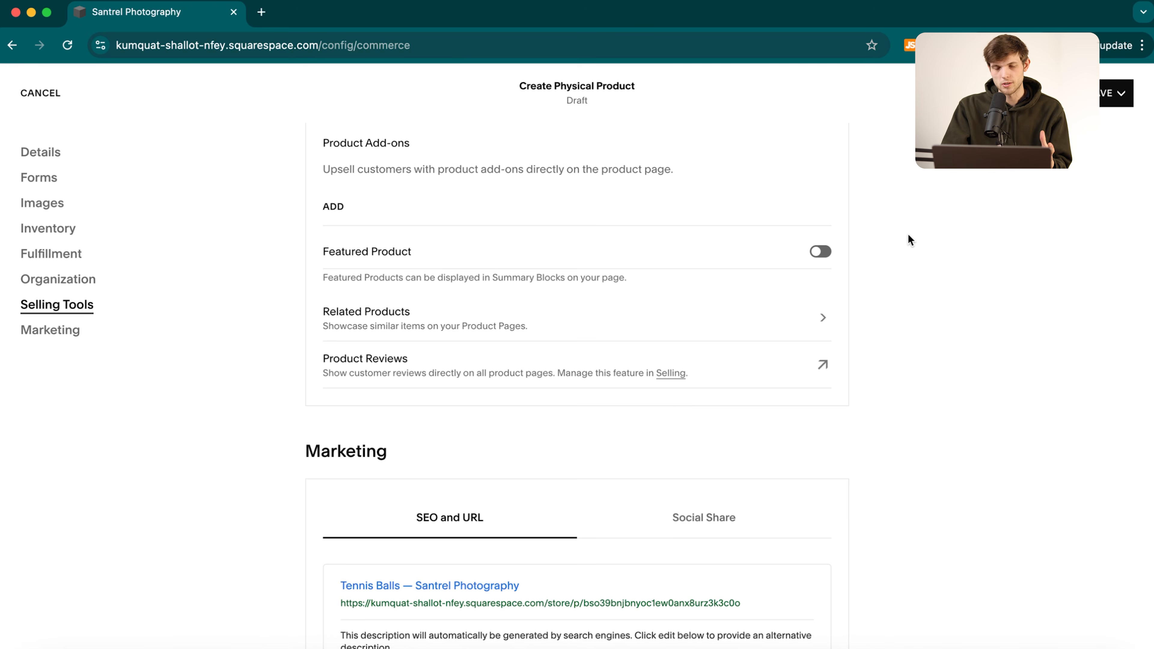
scroll(892, 271, "down", 3)
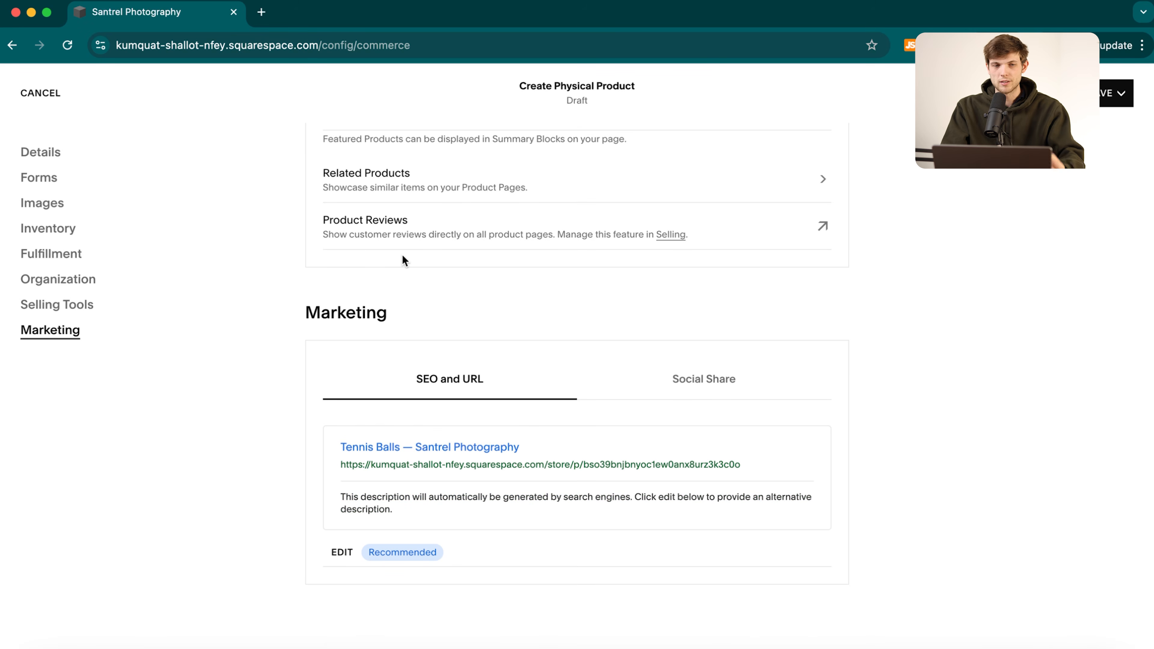
scroll(404, 260, "up", 15)
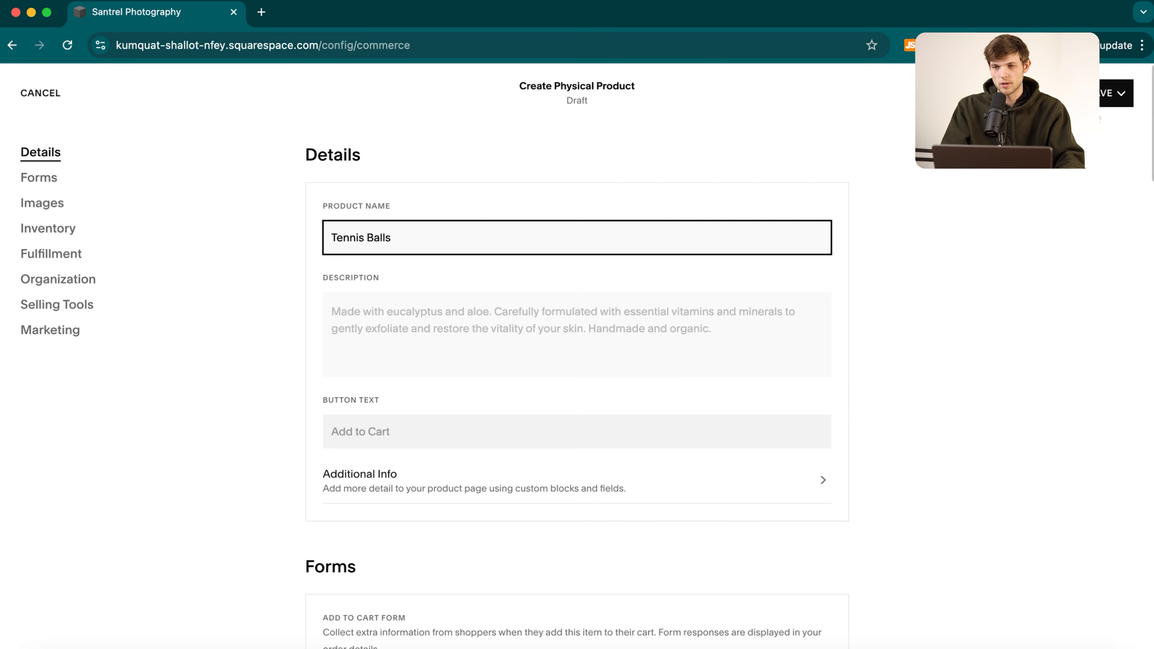
left_click(1120, 93)
left_click(1061, 168)
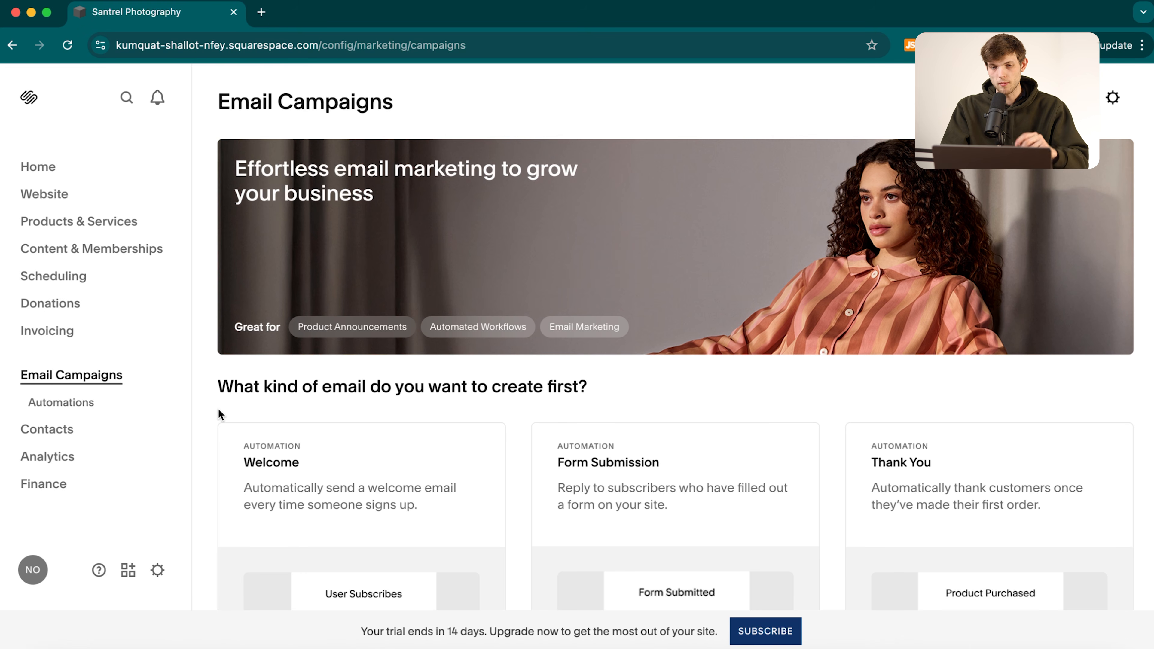
Preview the Newsletter email template, then navigate back to Email Campaigns.
scroll(805, 543, "down", 9)
scroll(805, 543, "up", 9)
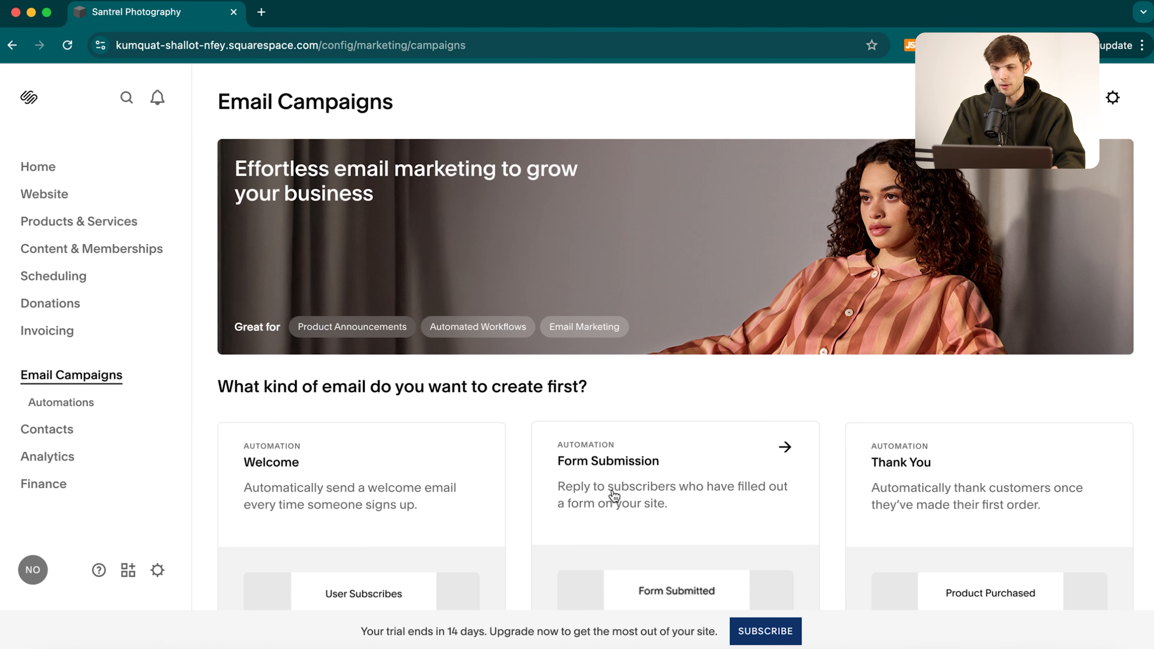
scroll(614, 496, "down", 5)
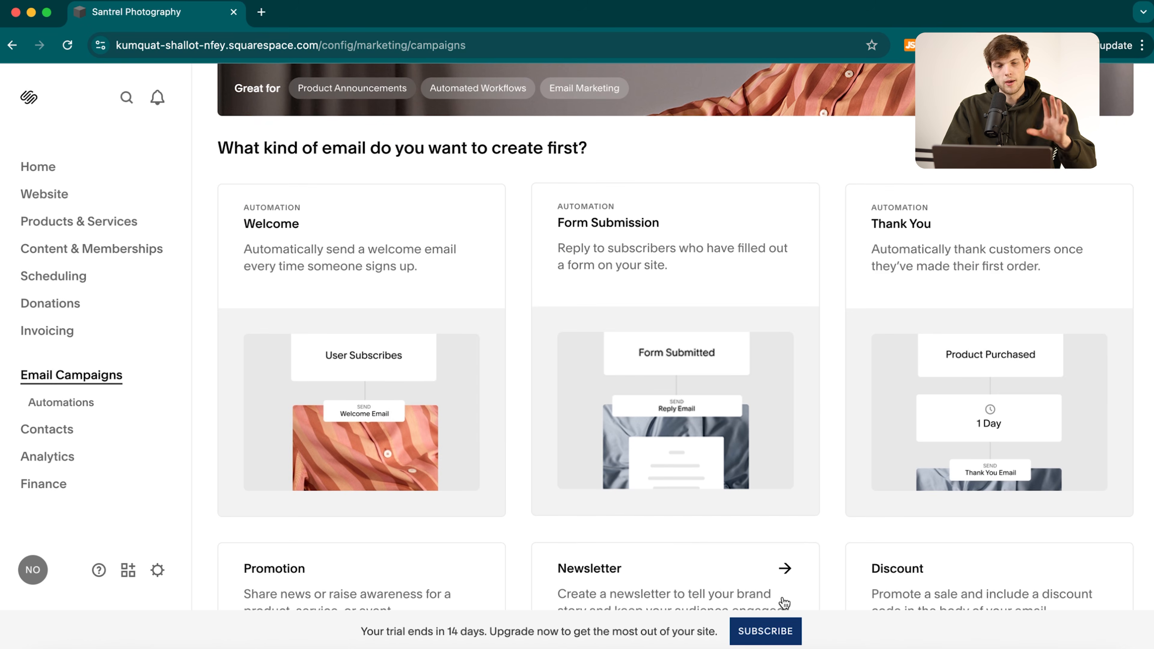
scroll(579, 488, "down", 4)
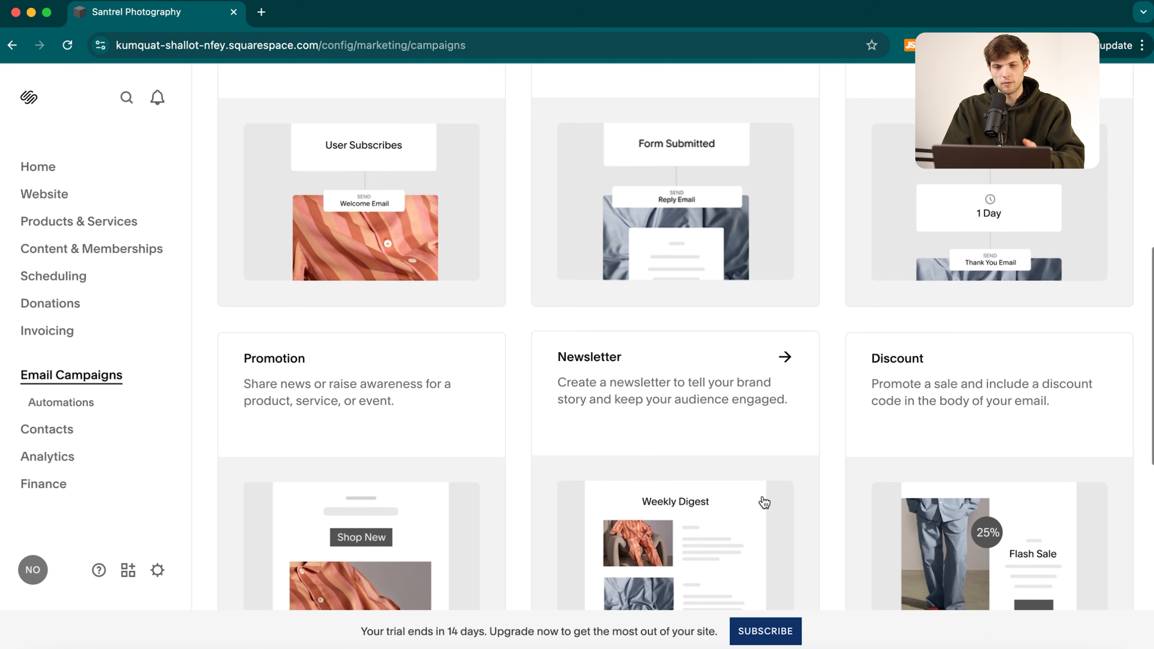
scroll(764, 502, "down", 2)
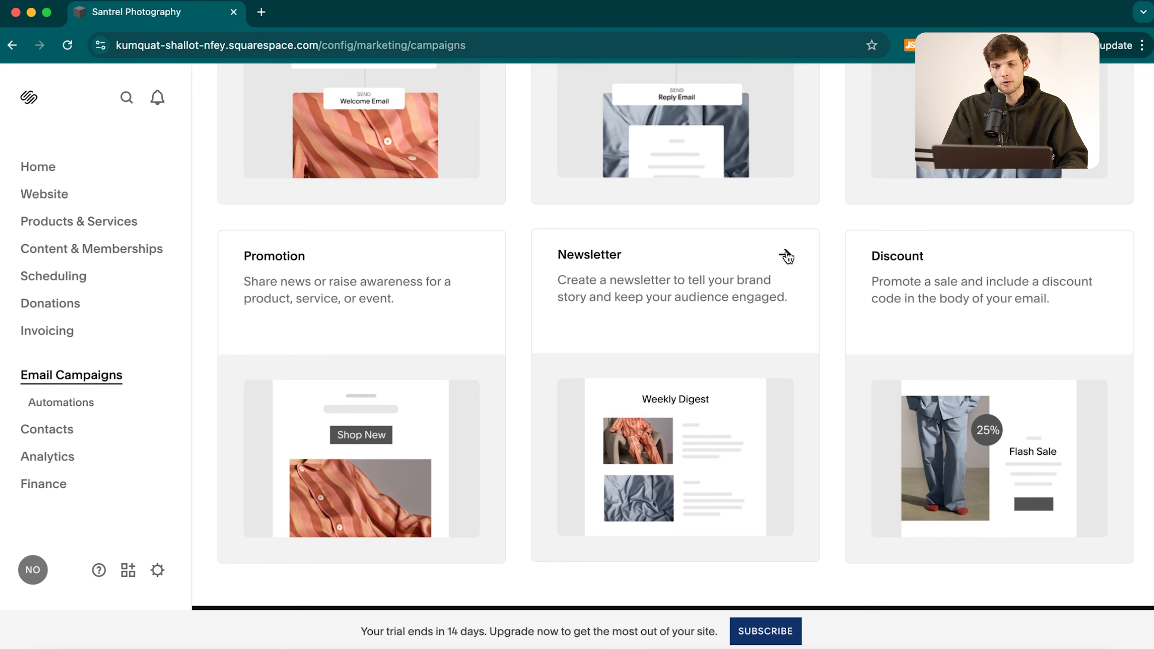
left_click(787, 261)
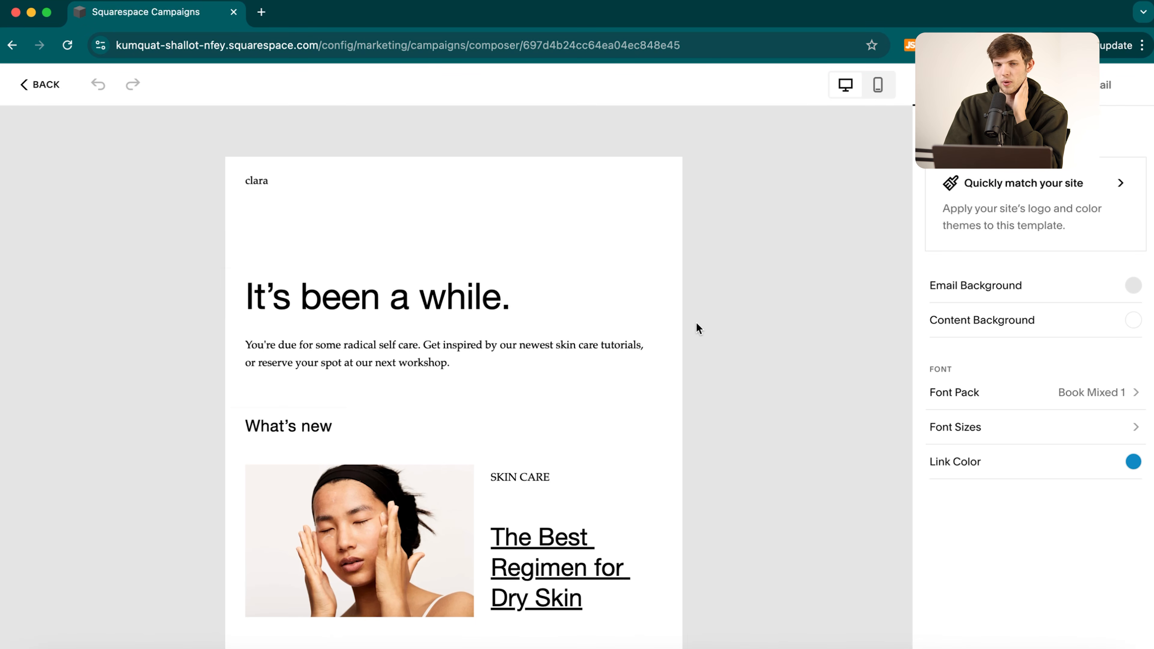
scroll(416, 351, "down", 20)
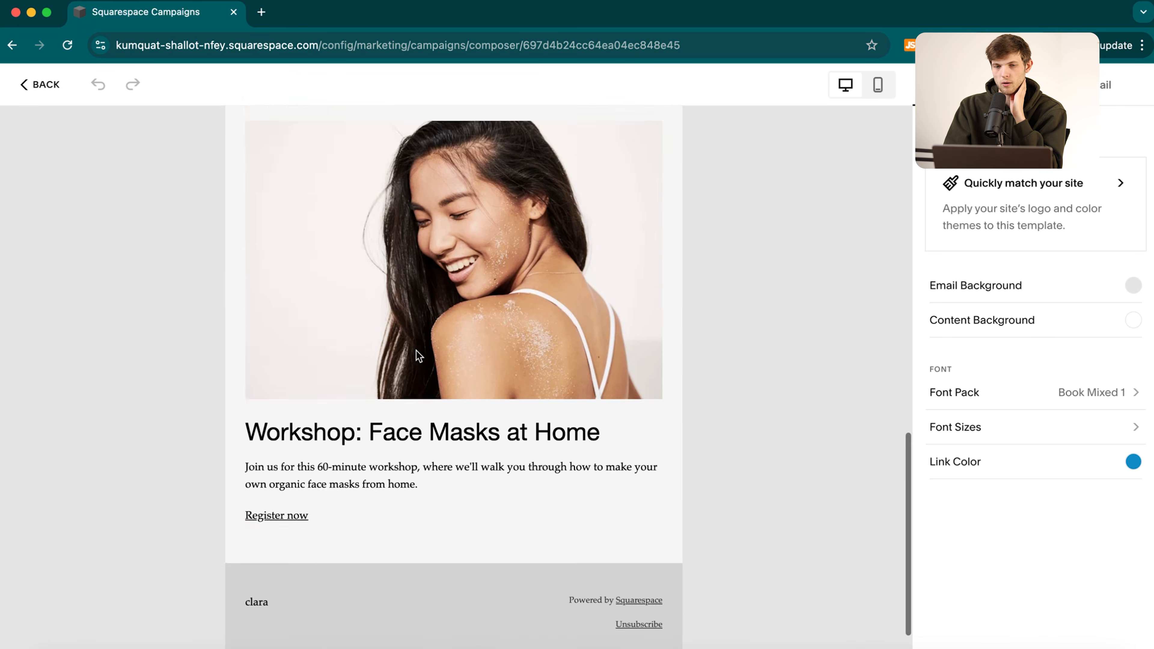
scroll(416, 350, "left", 10)
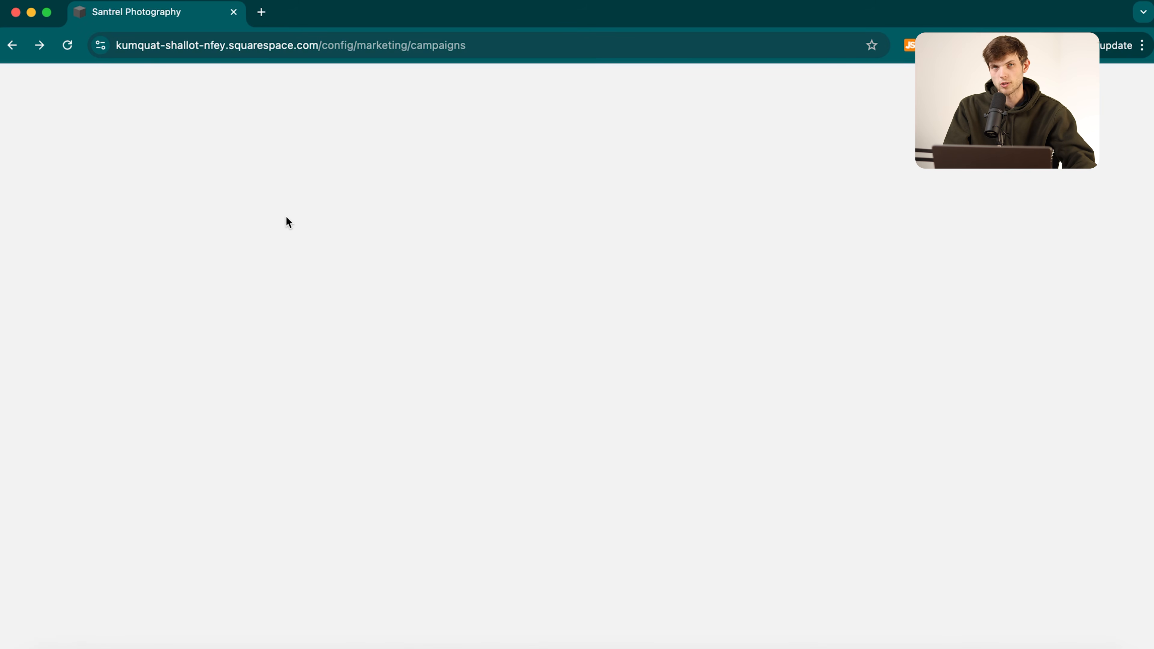
Go back to the site dashboard and choose Subscribe in the trial banner.
left_click(7, 46)
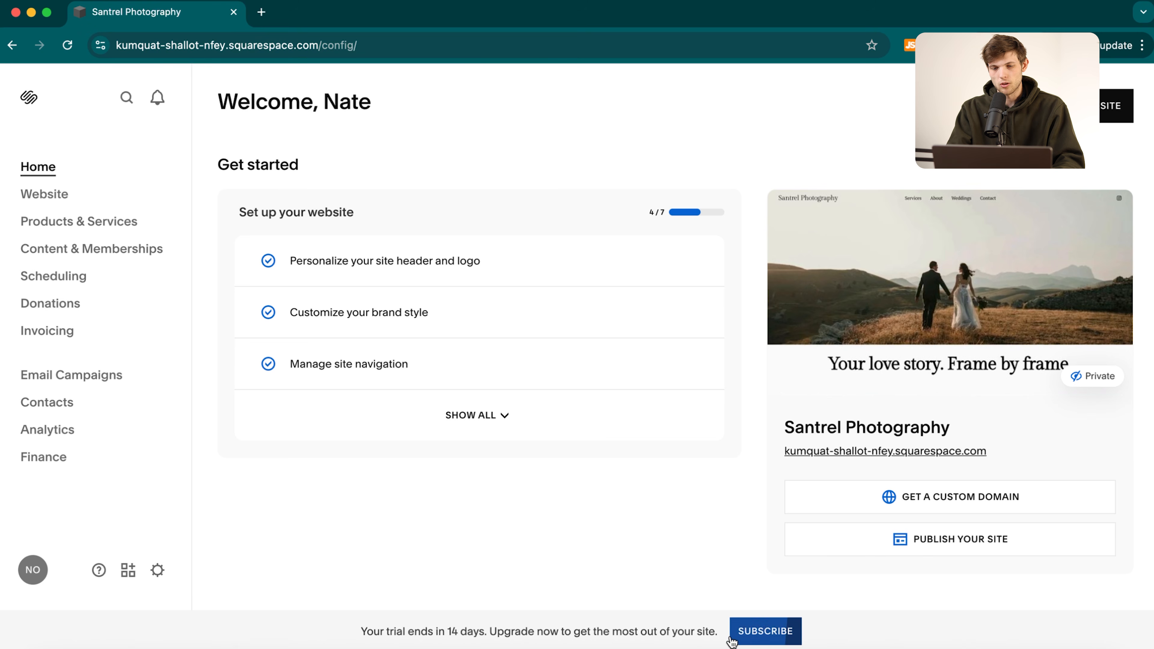
left_click(760, 635)
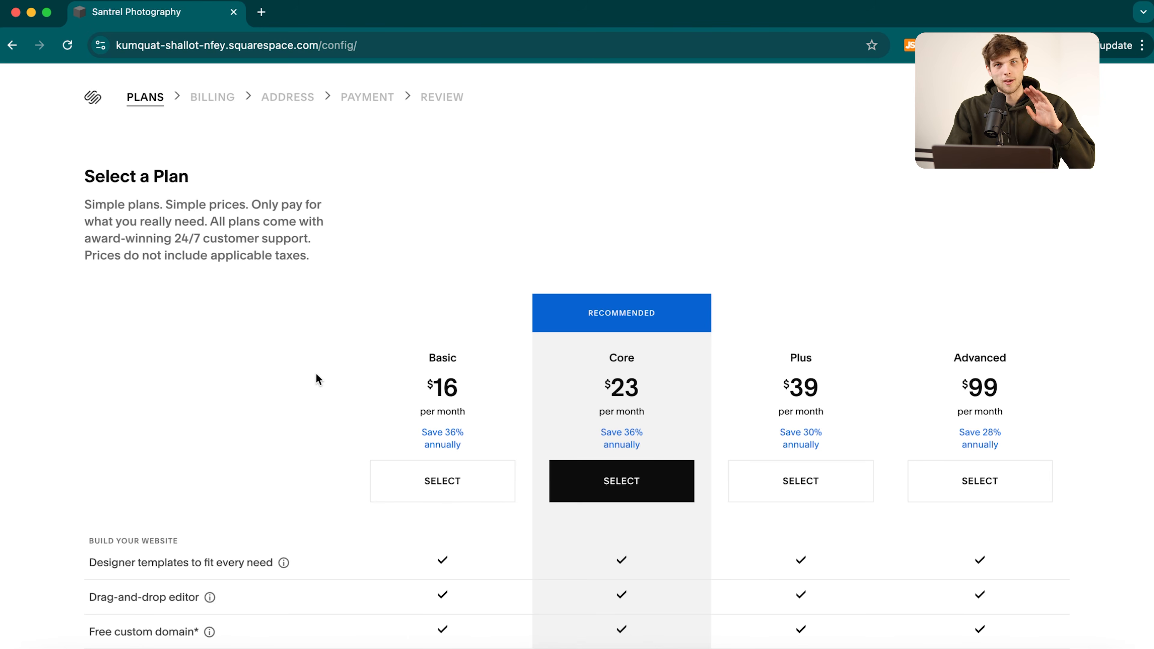
scroll(305, 428, "down", 3)
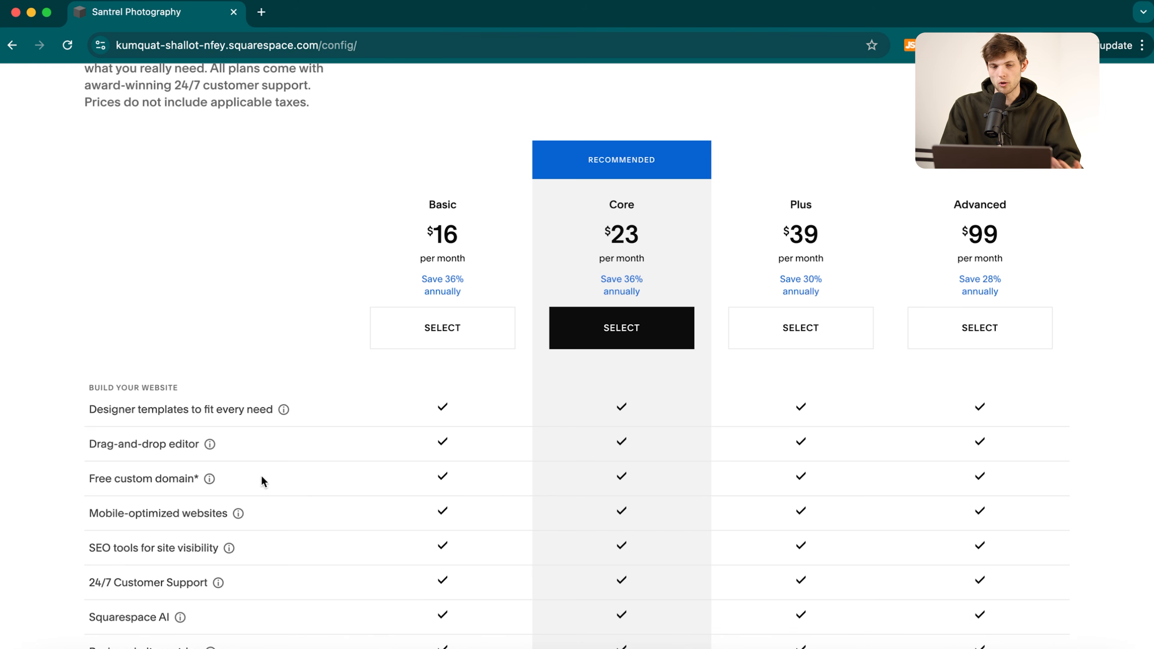
scroll(301, 500, "down", 1)
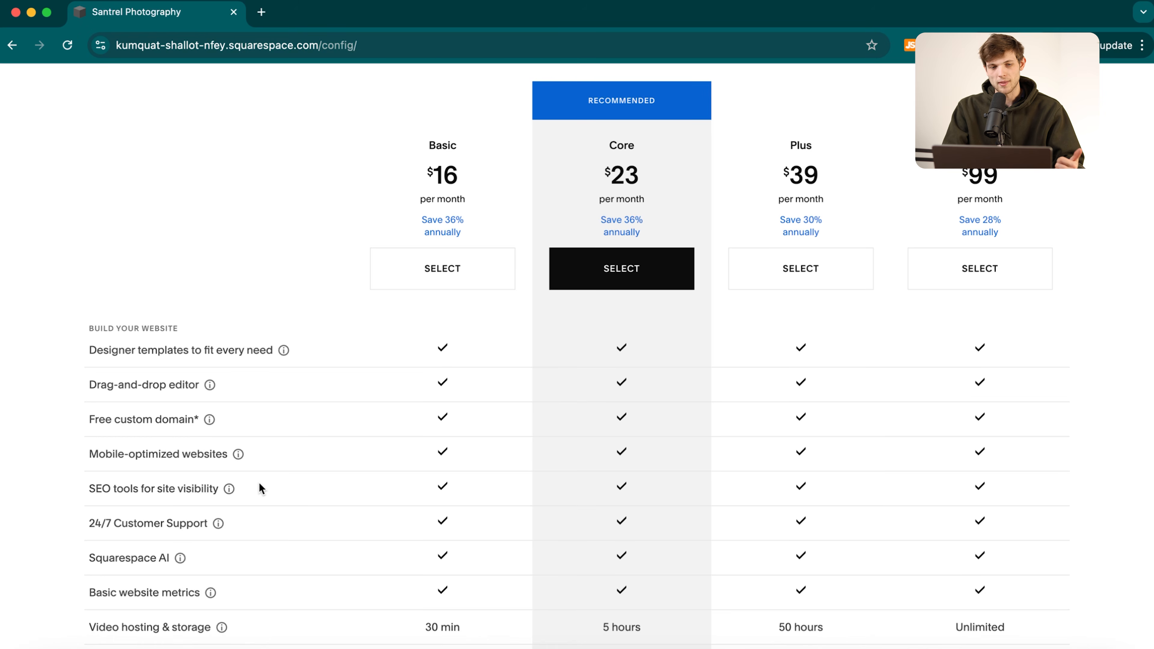
scroll(296, 537, "down", 5)
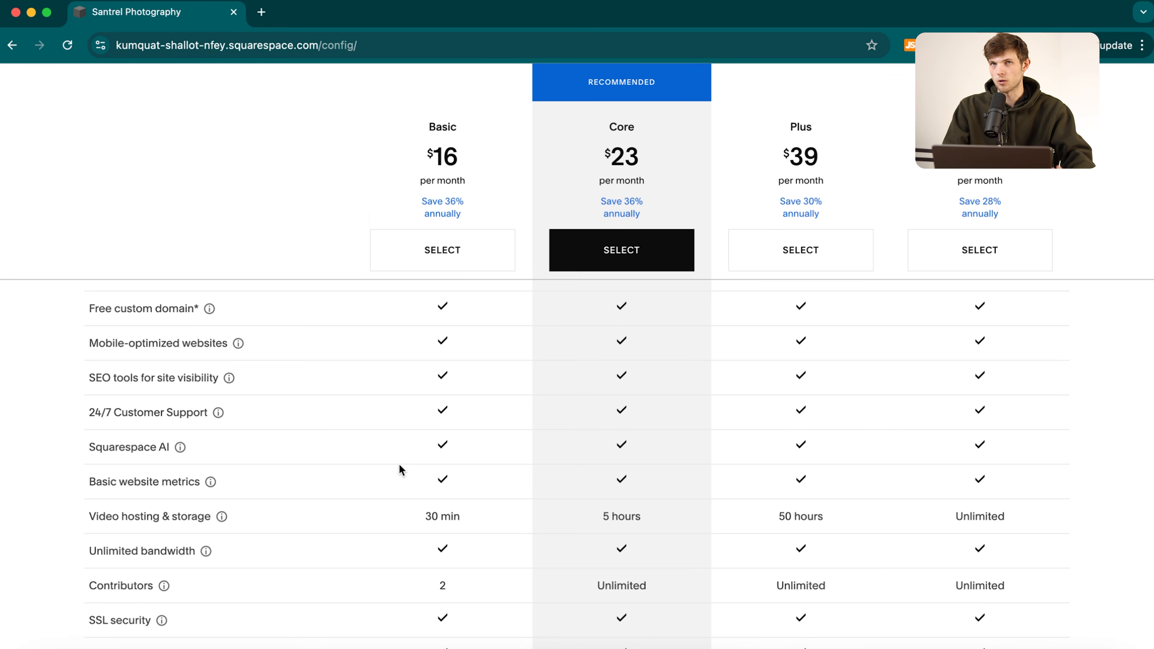
scroll(610, 455, "down", 10)
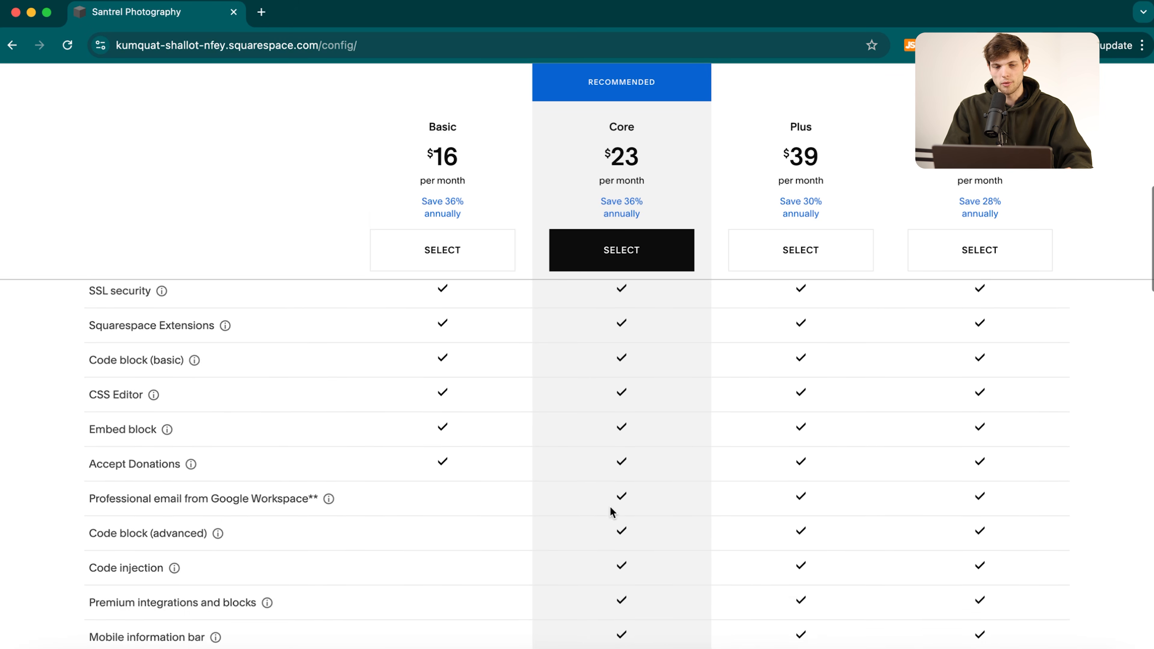
scroll(610, 508, "down", 6)
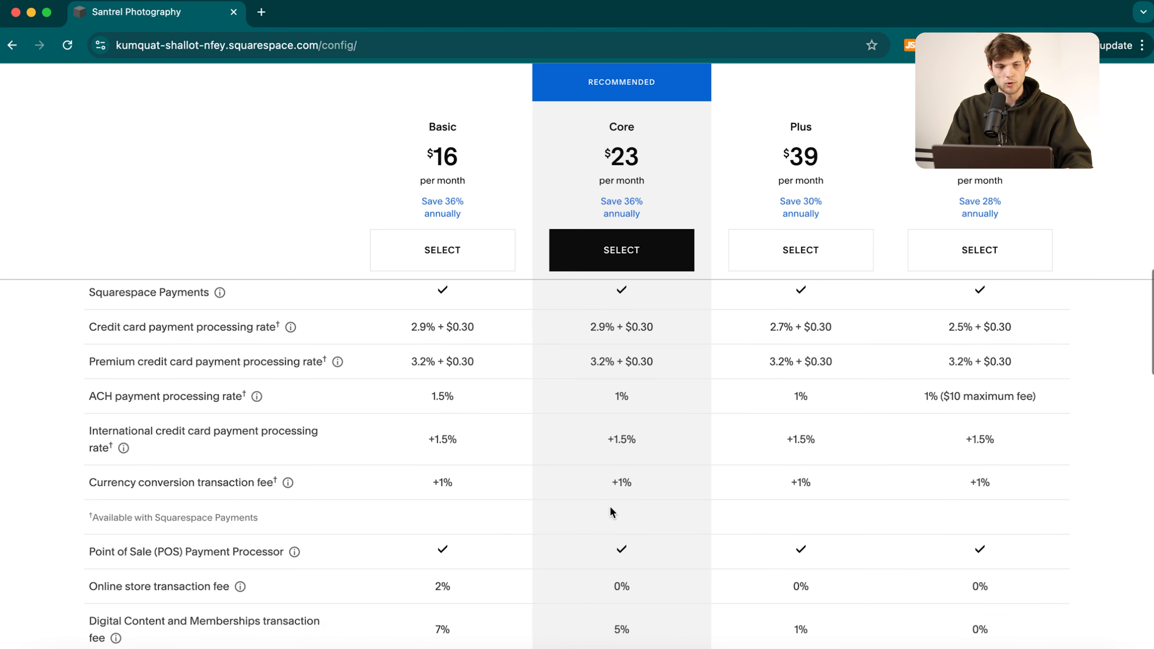
scroll(609, 506, "down", 1)
scroll(610, 507, "down", 2)
scroll(609, 511, "up", 1)
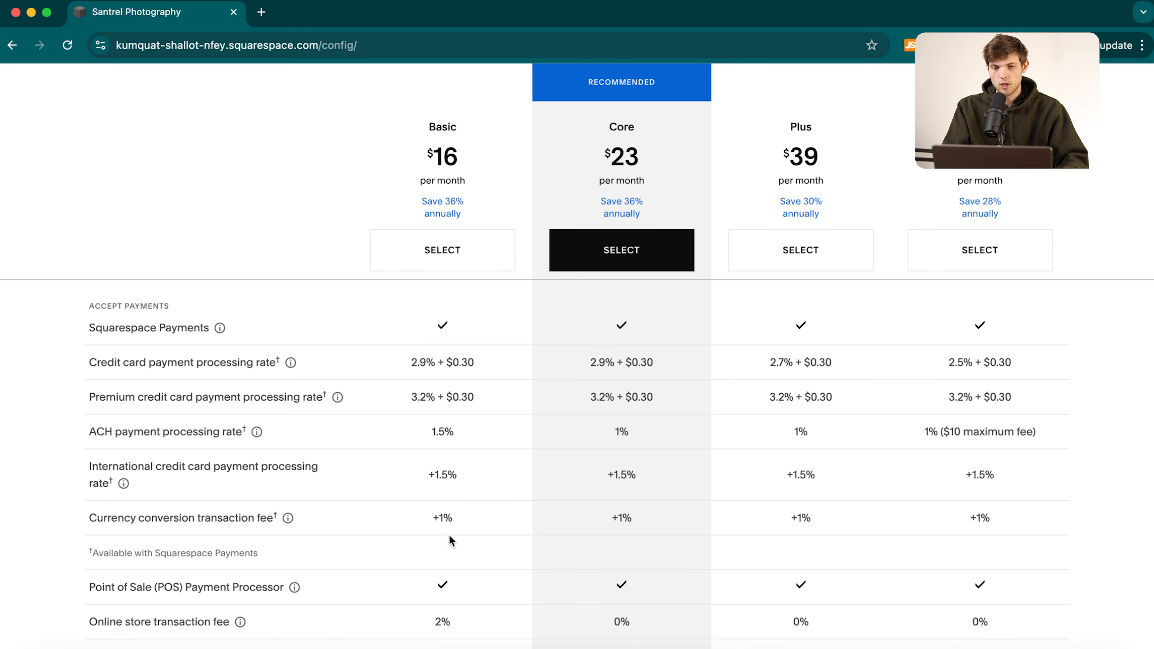
scroll(440, 538, "down", 1)
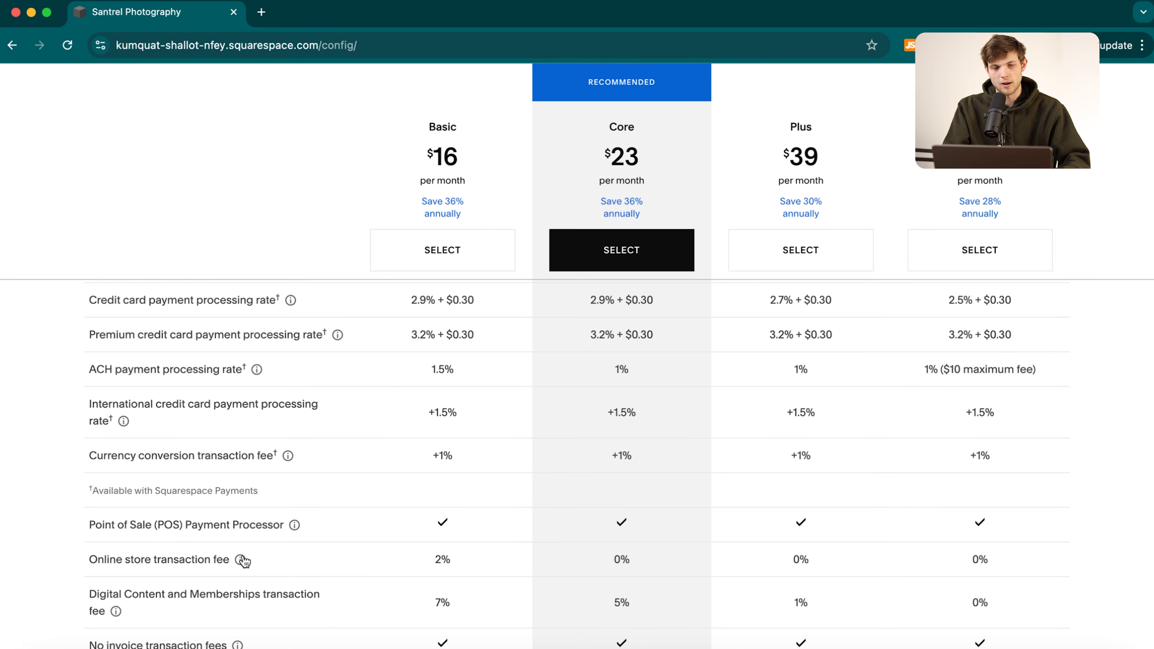
mouse_move(247, 560)
left_click_drag(425, 555, 537, 564)
left_click_drag(609, 562, 671, 564)
left_click(671, 565)
scroll(671, 565, "down", 2)
scroll(672, 565, "down", 1)
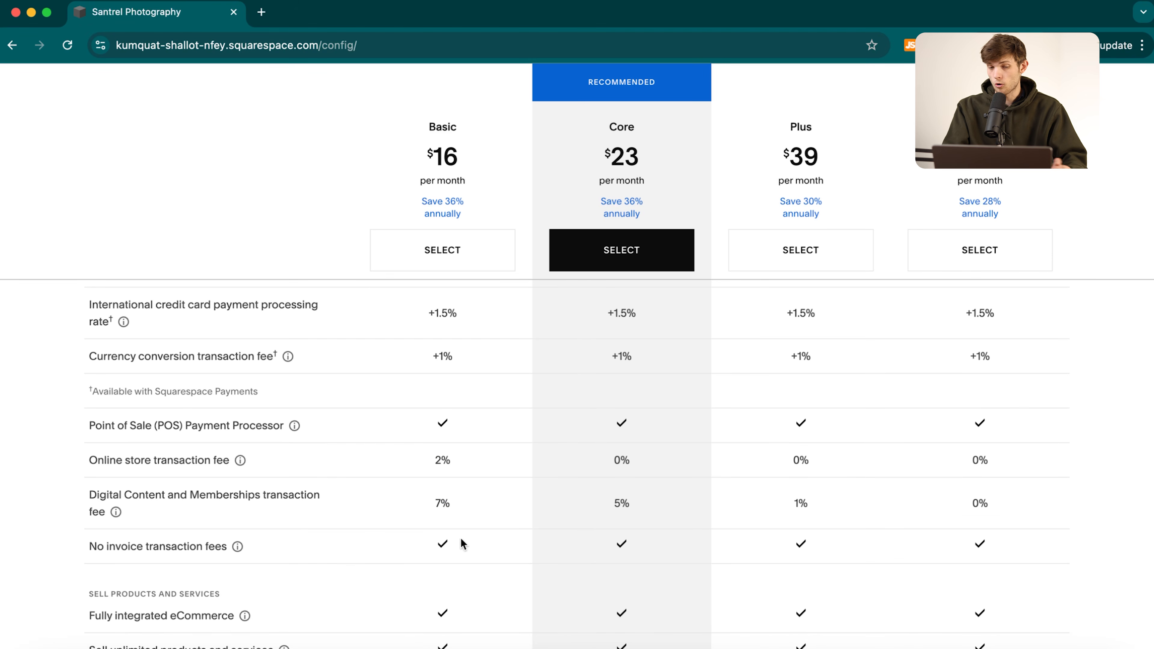
left_click_drag(411, 504, 472, 509)
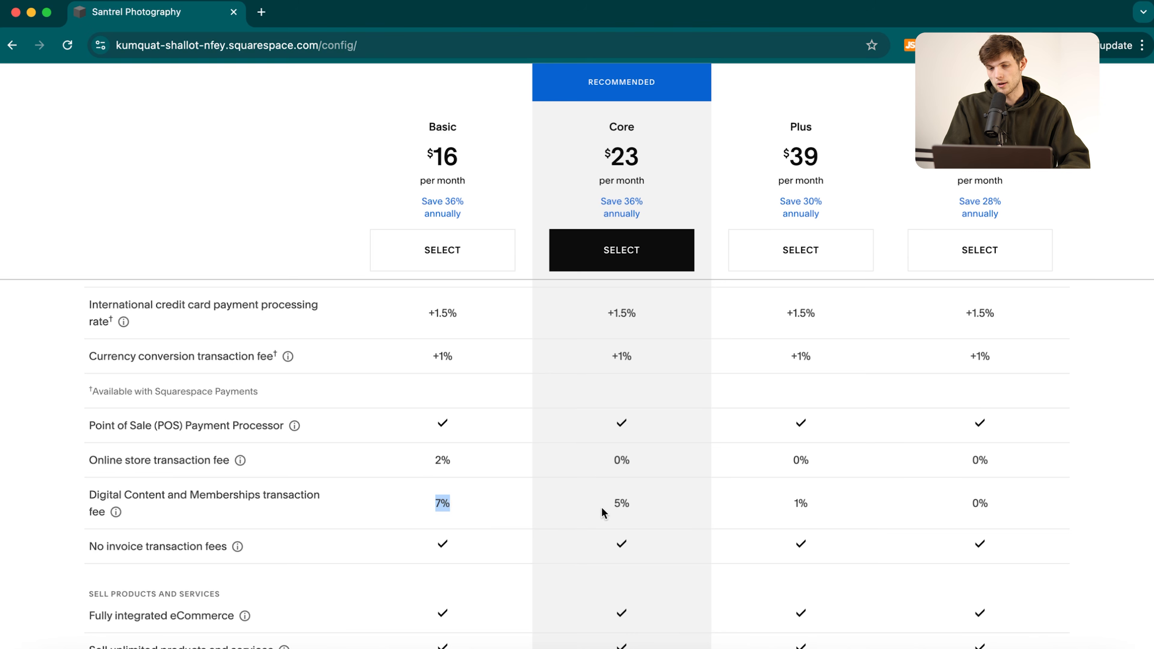
left_click_drag(785, 508, 823, 495)
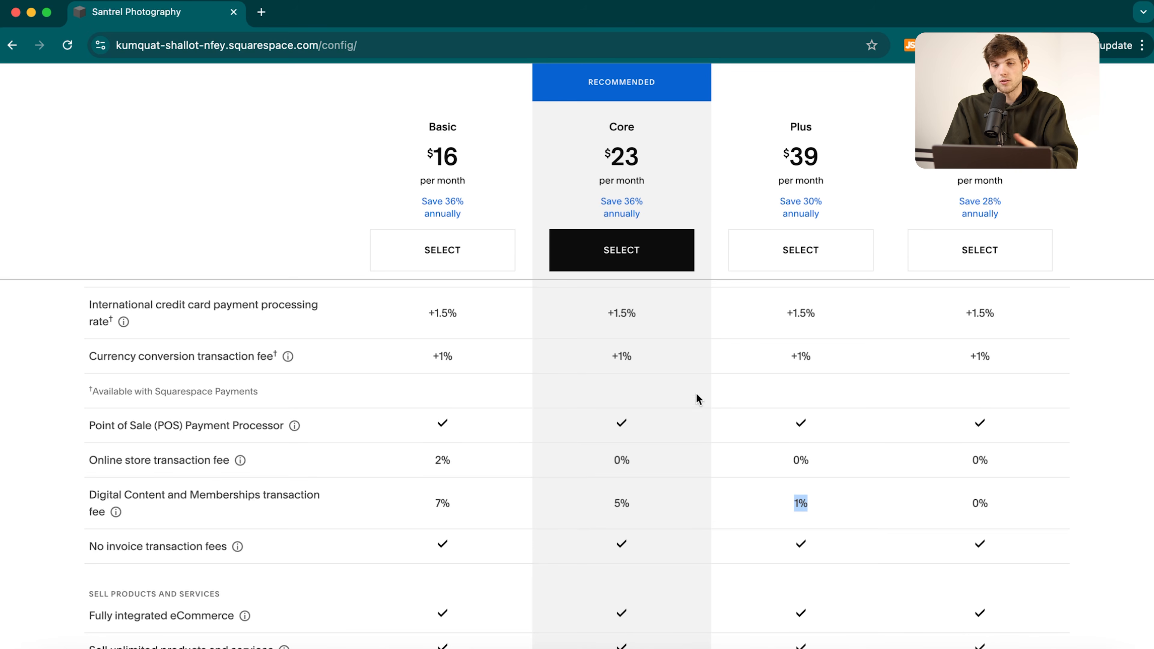
left_click(506, 337)
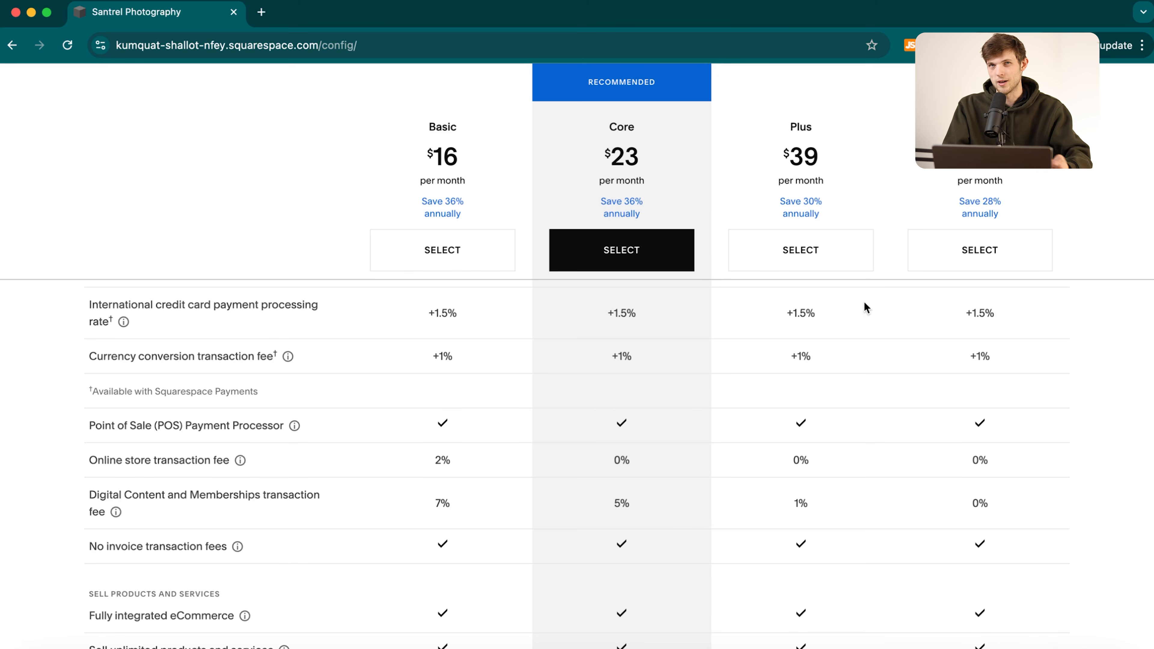
scroll(412, 528, "up", 10)
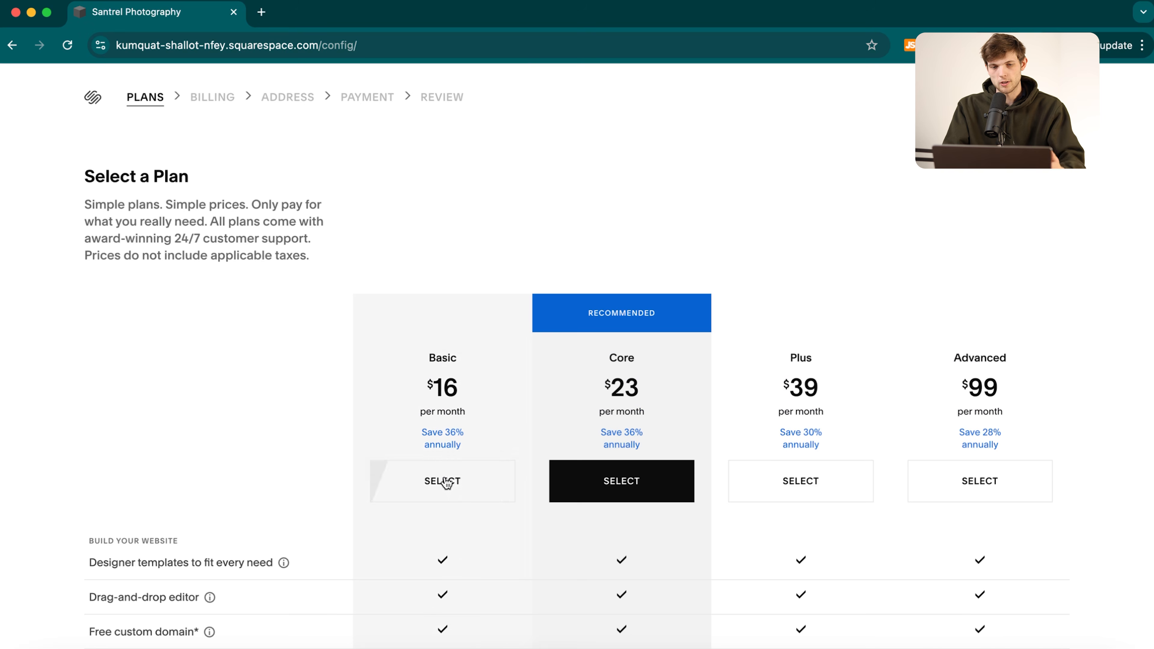
Select the Basic plan with annual billing at $192.00 per year.
left_click(427, 488)
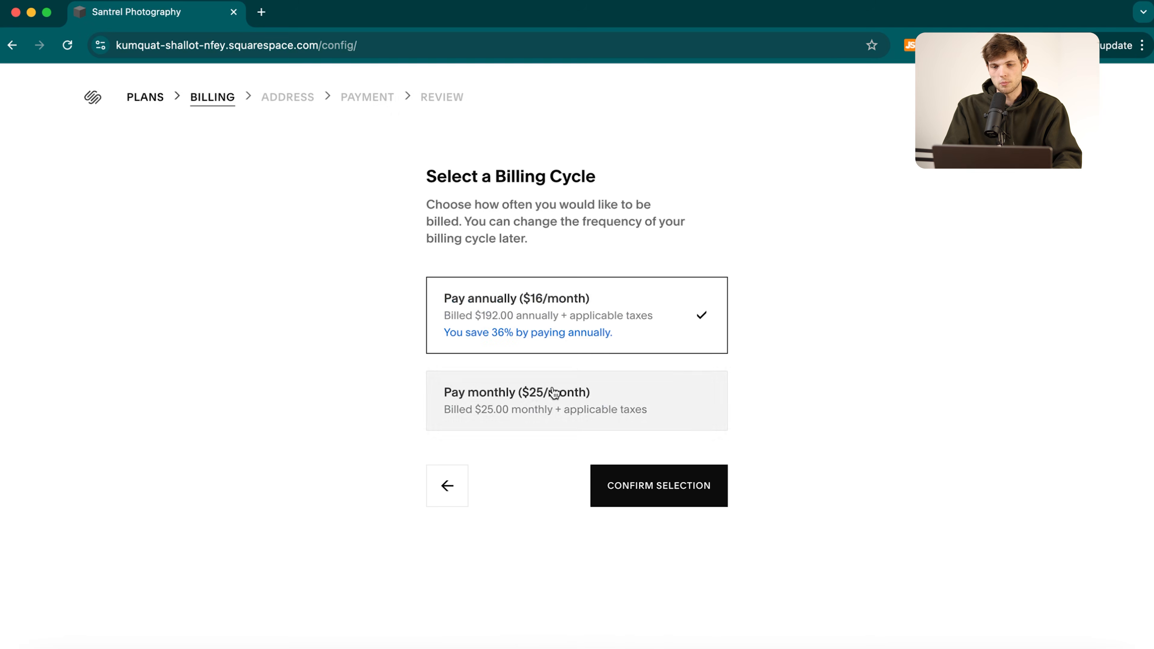
left_click(628, 489)
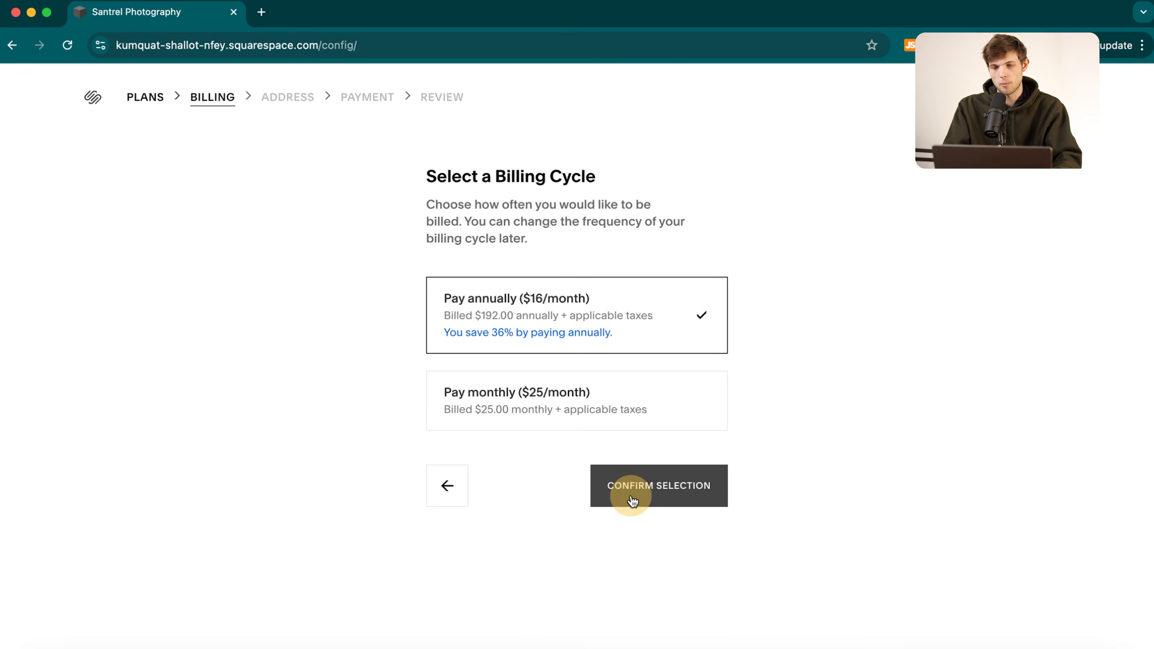